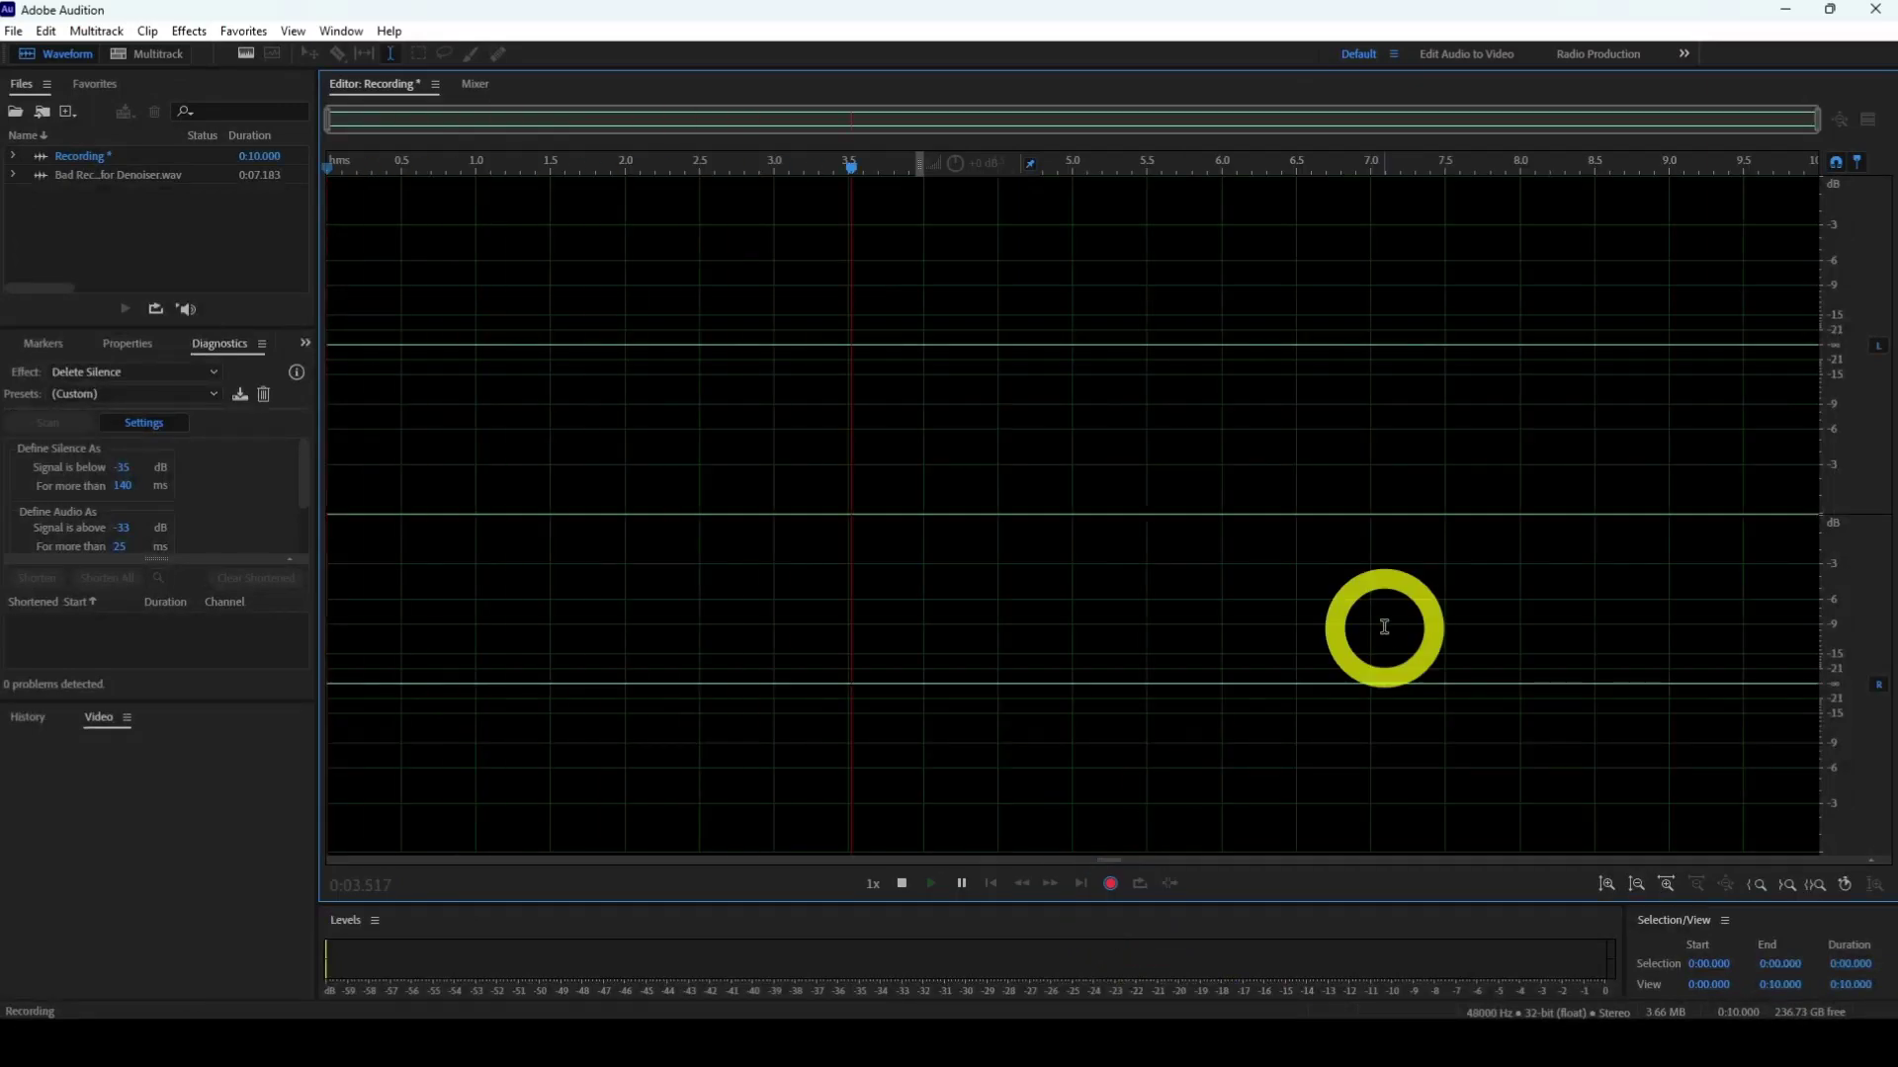
- Normalize the recording, select it through to the end, and bring up Noise Reduction
click(941, 565)
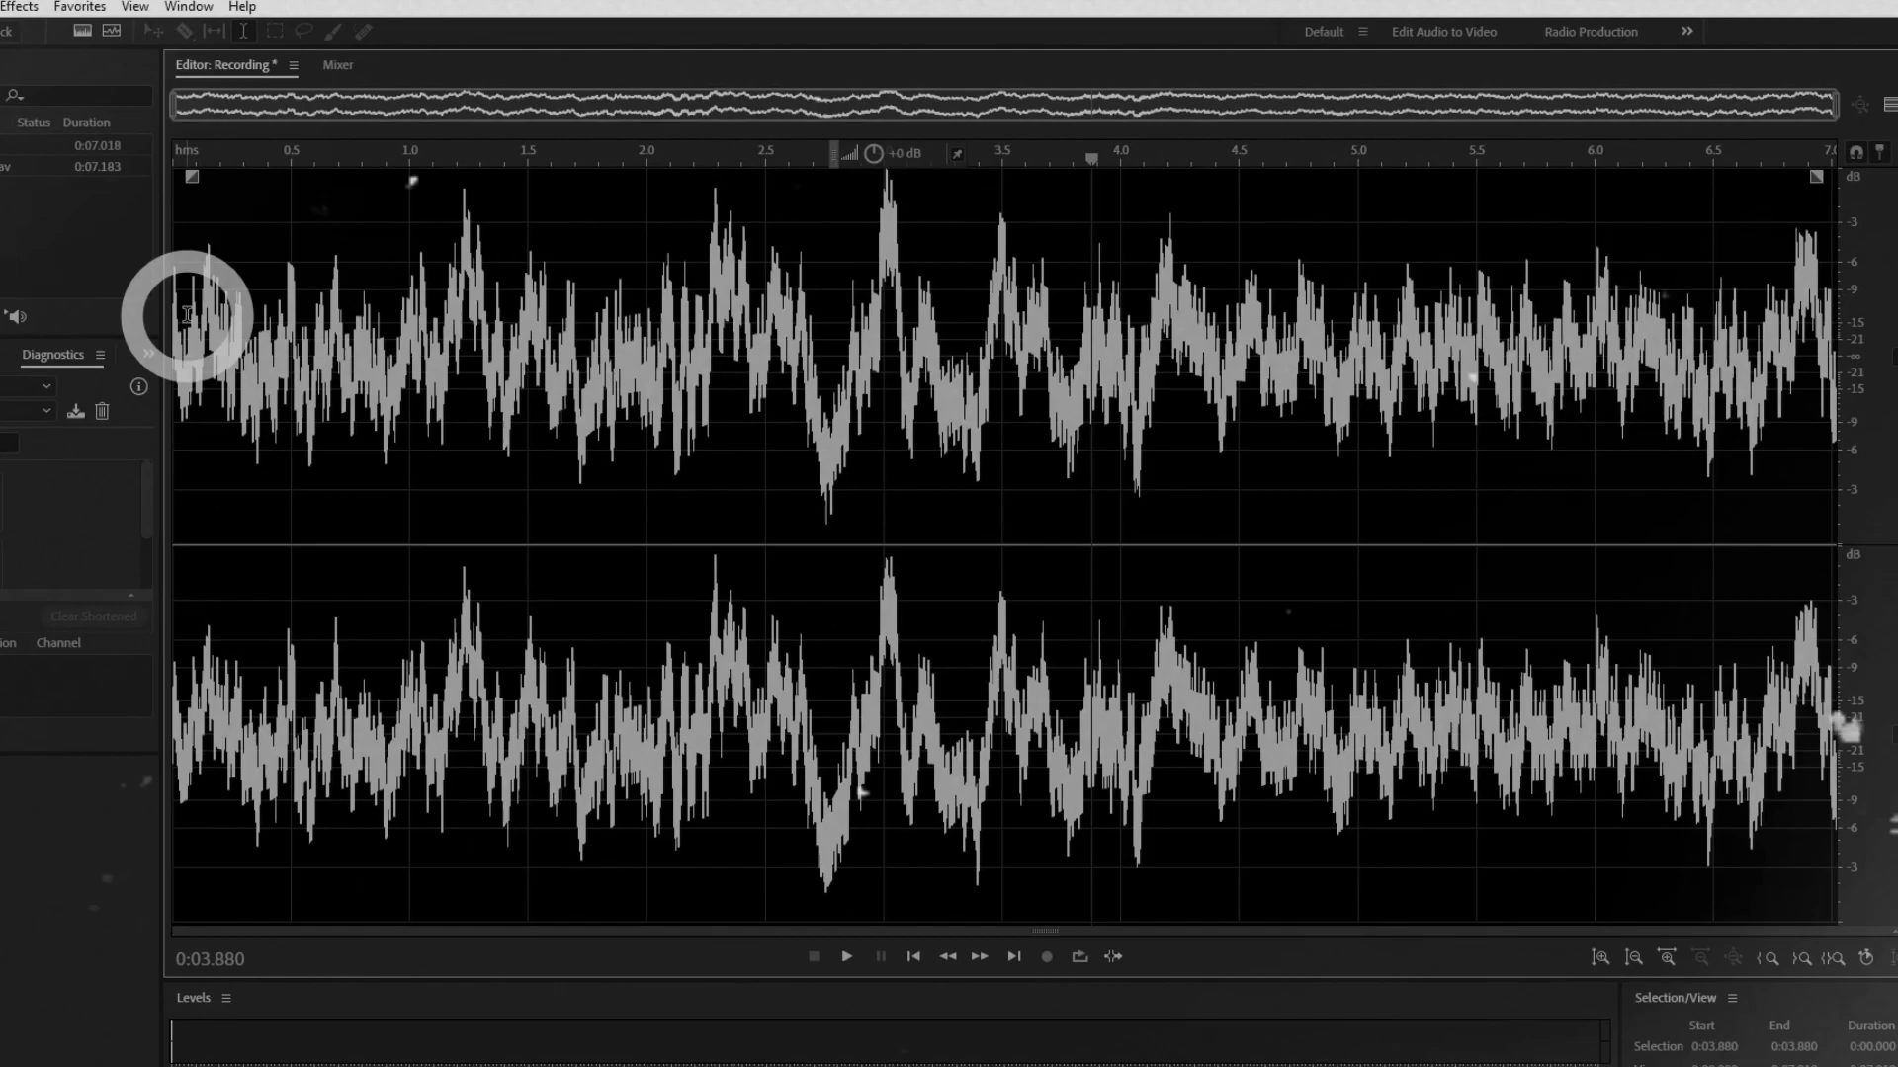
click(246, 213)
key(shift+End)
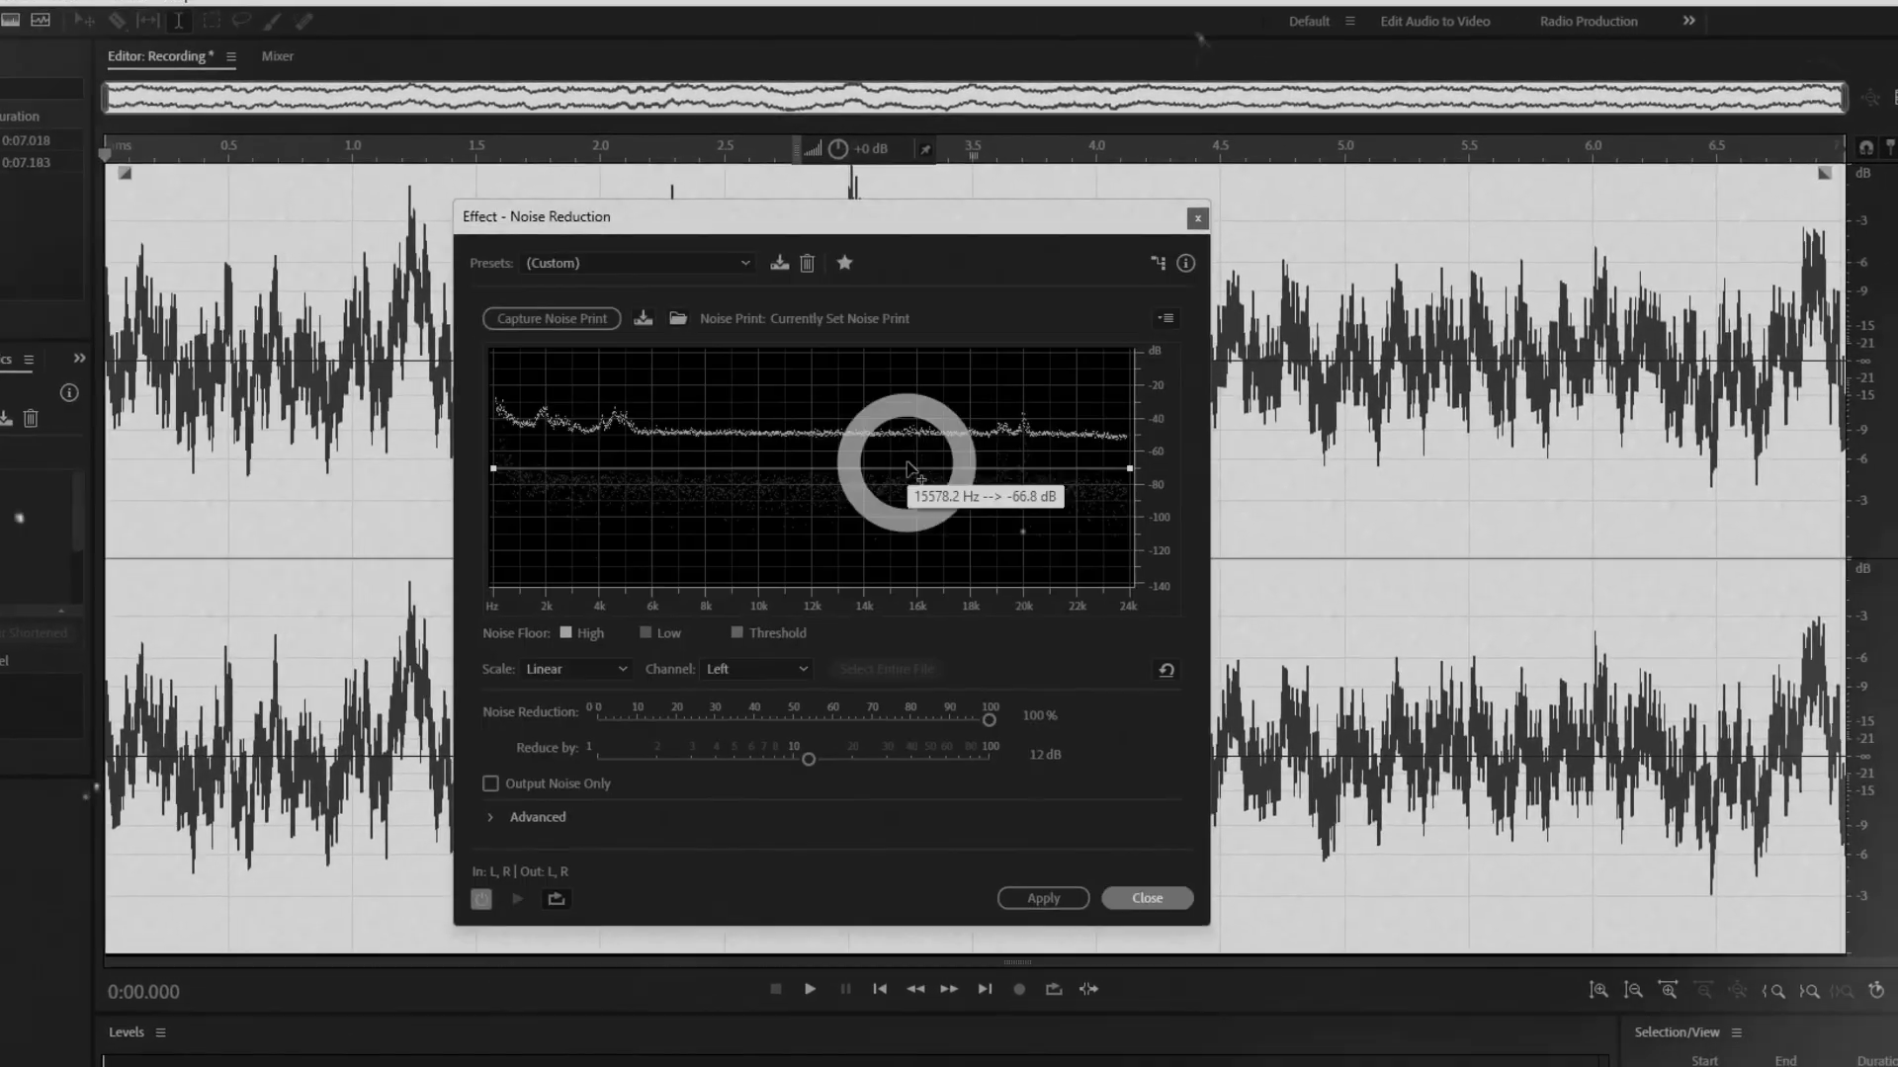
click(830, 726)
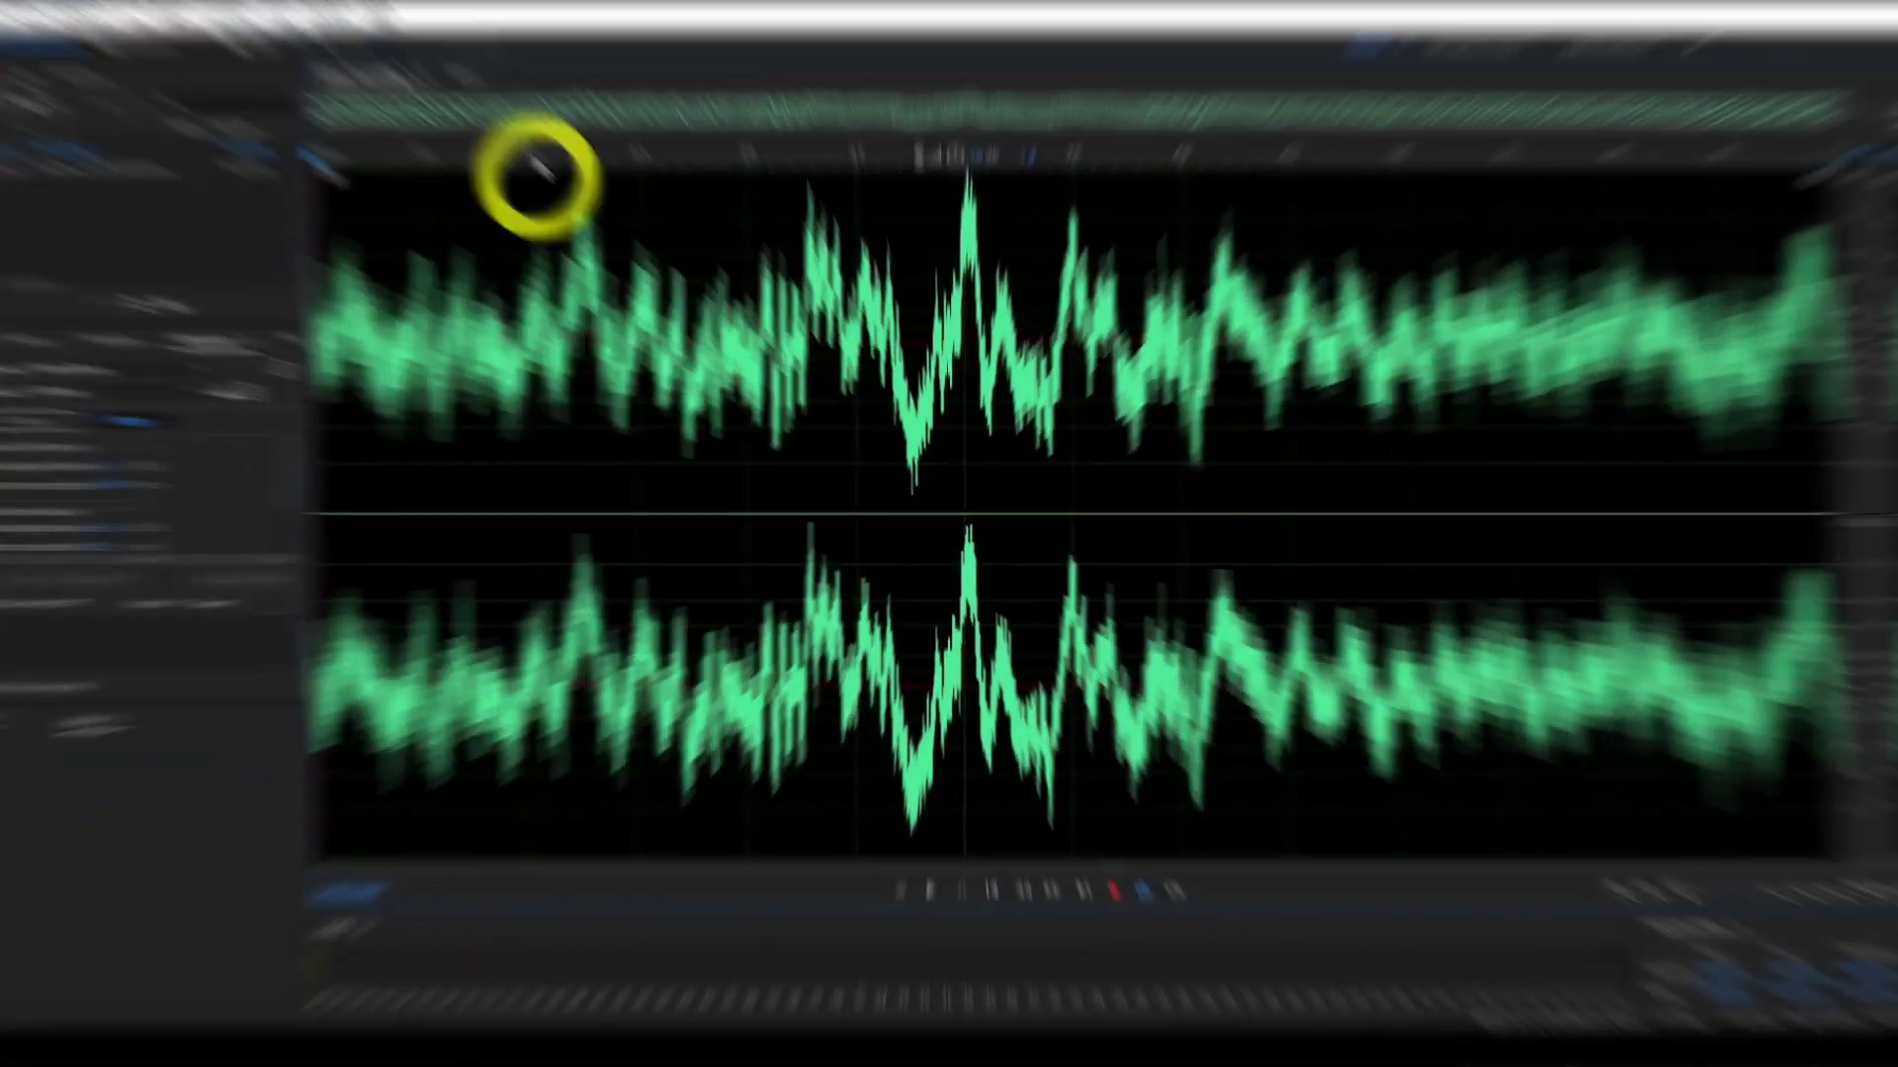
- Bring up the DeNoise effect and preview it on the noisy audio
click(59, 8)
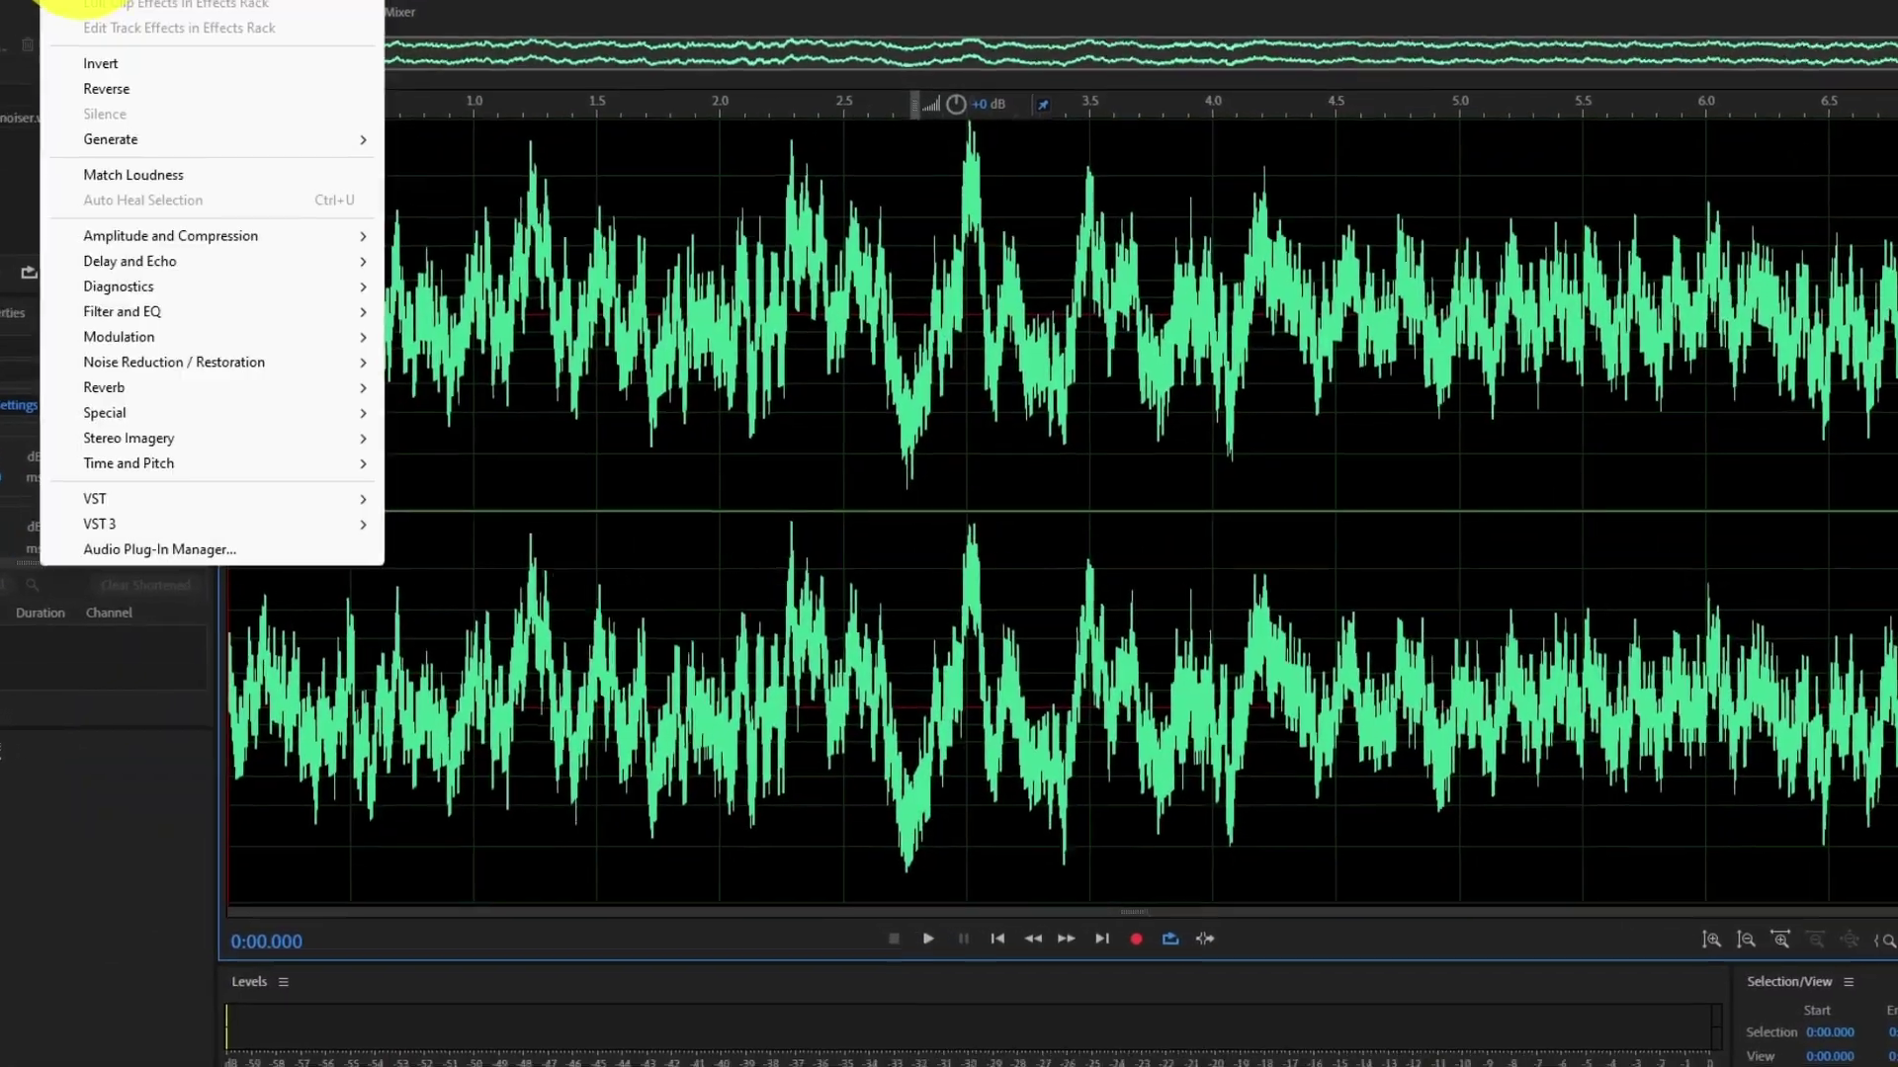
mouse_move(157, 345)
click(425, 690)
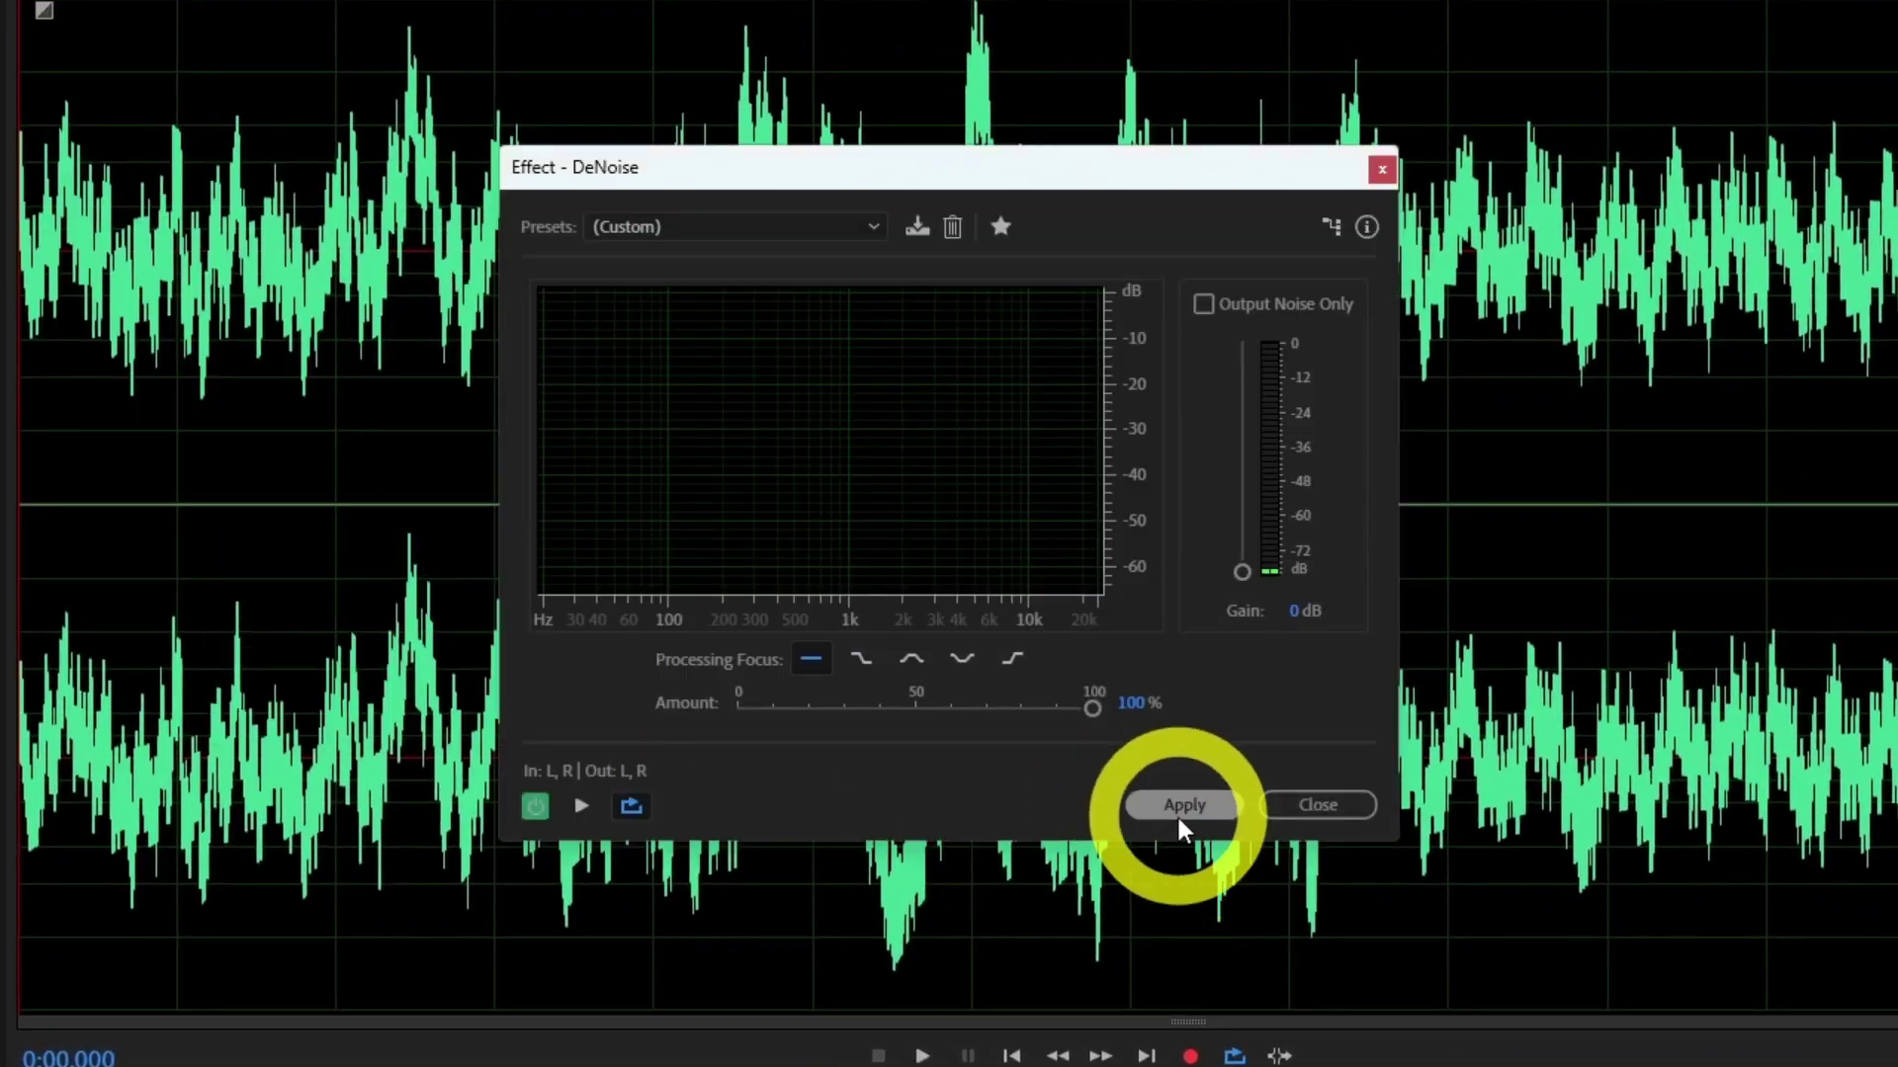
click(633, 810)
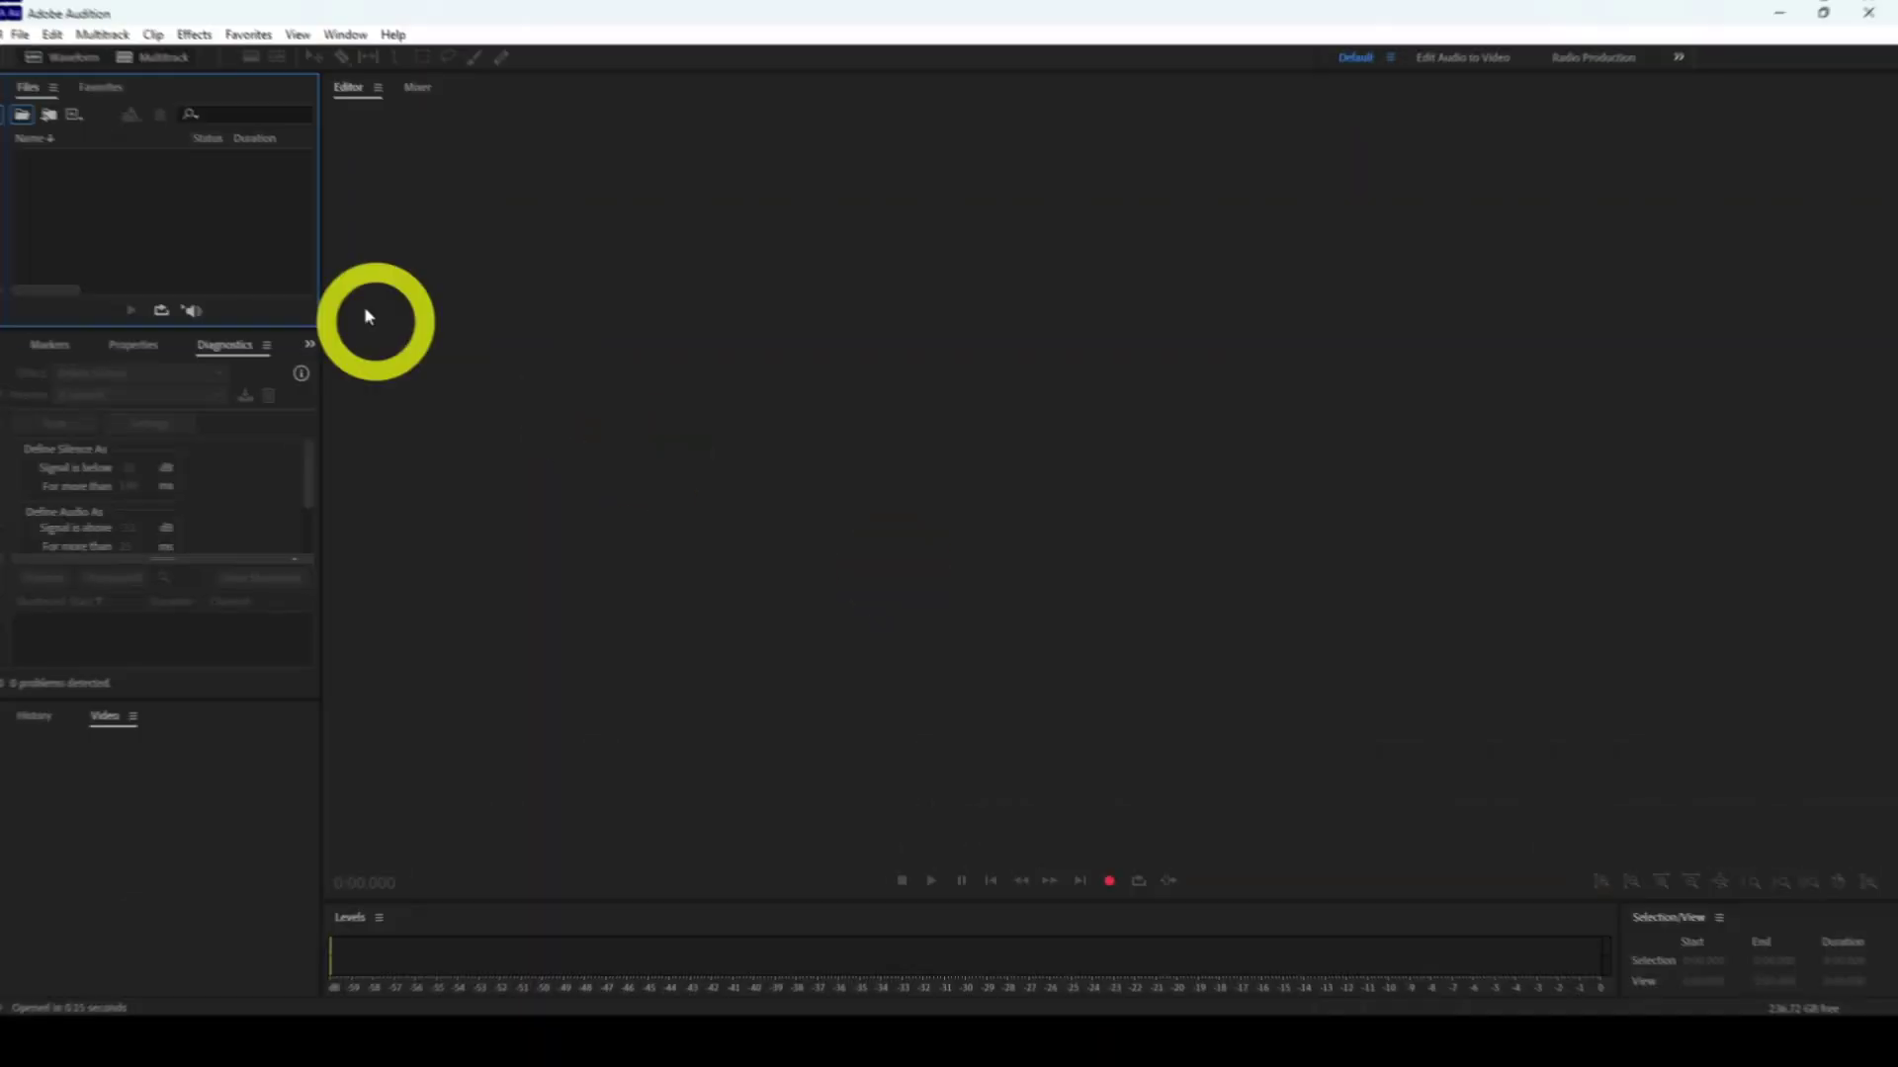
- Open Bad Recording for Denoiser.wav and play it to hear the noise
click(14, 111)
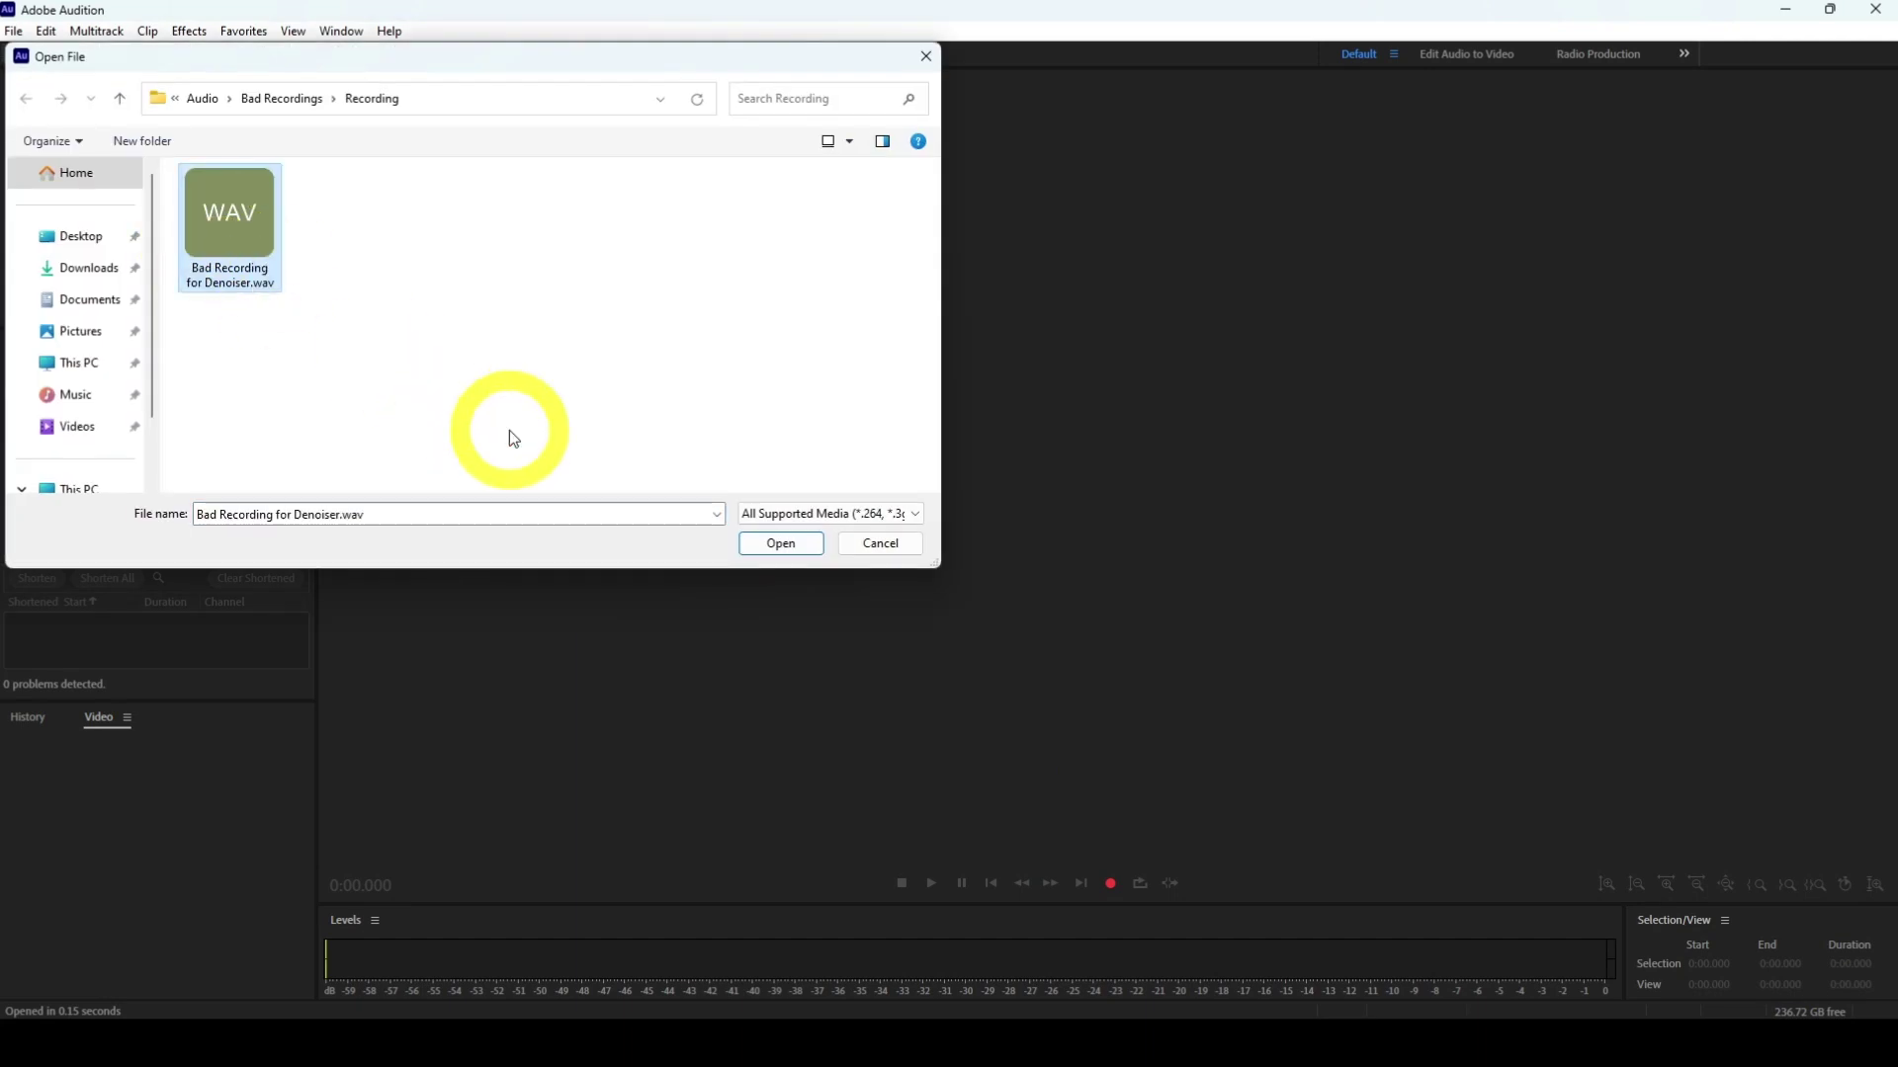
click(781, 539)
click(1173, 890)
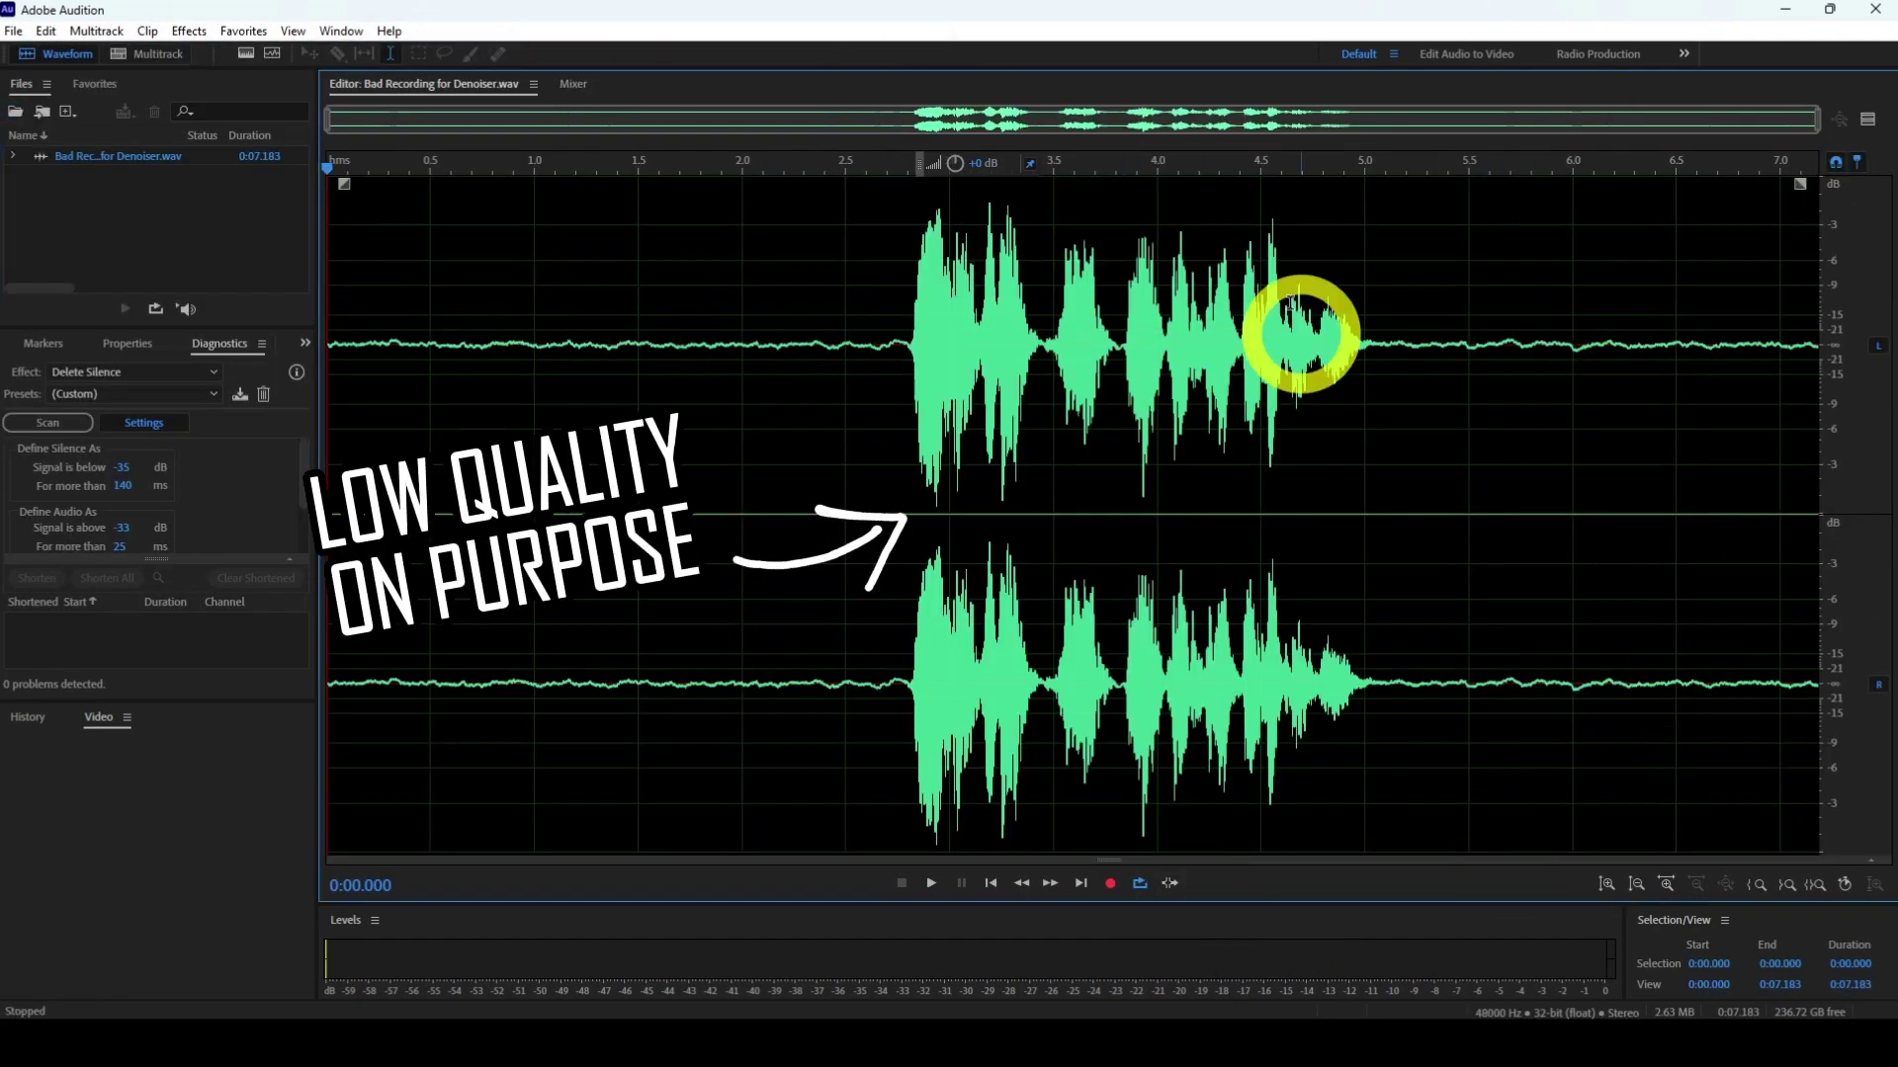
click(932, 884)
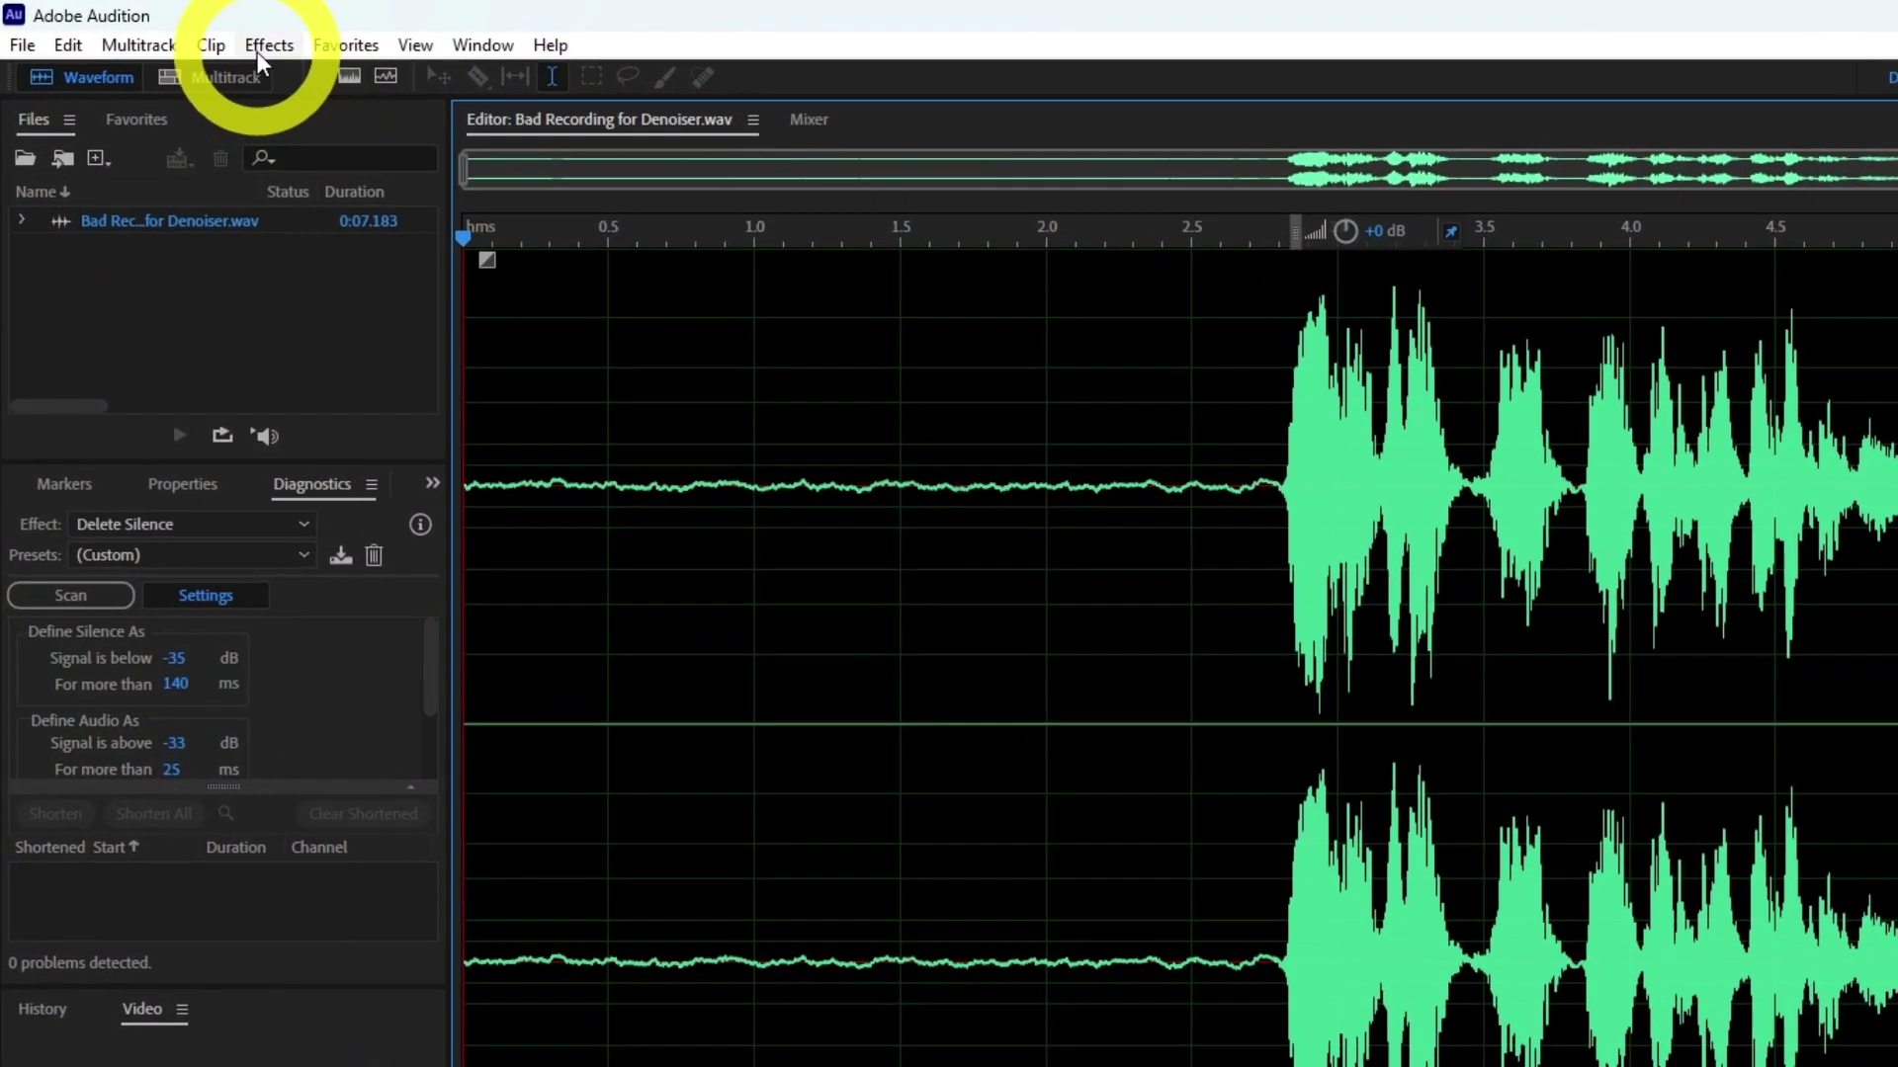
- Choose Noise Reduction / Restoration > DeNoise and lower its Amount to 50%
click(188, 32)
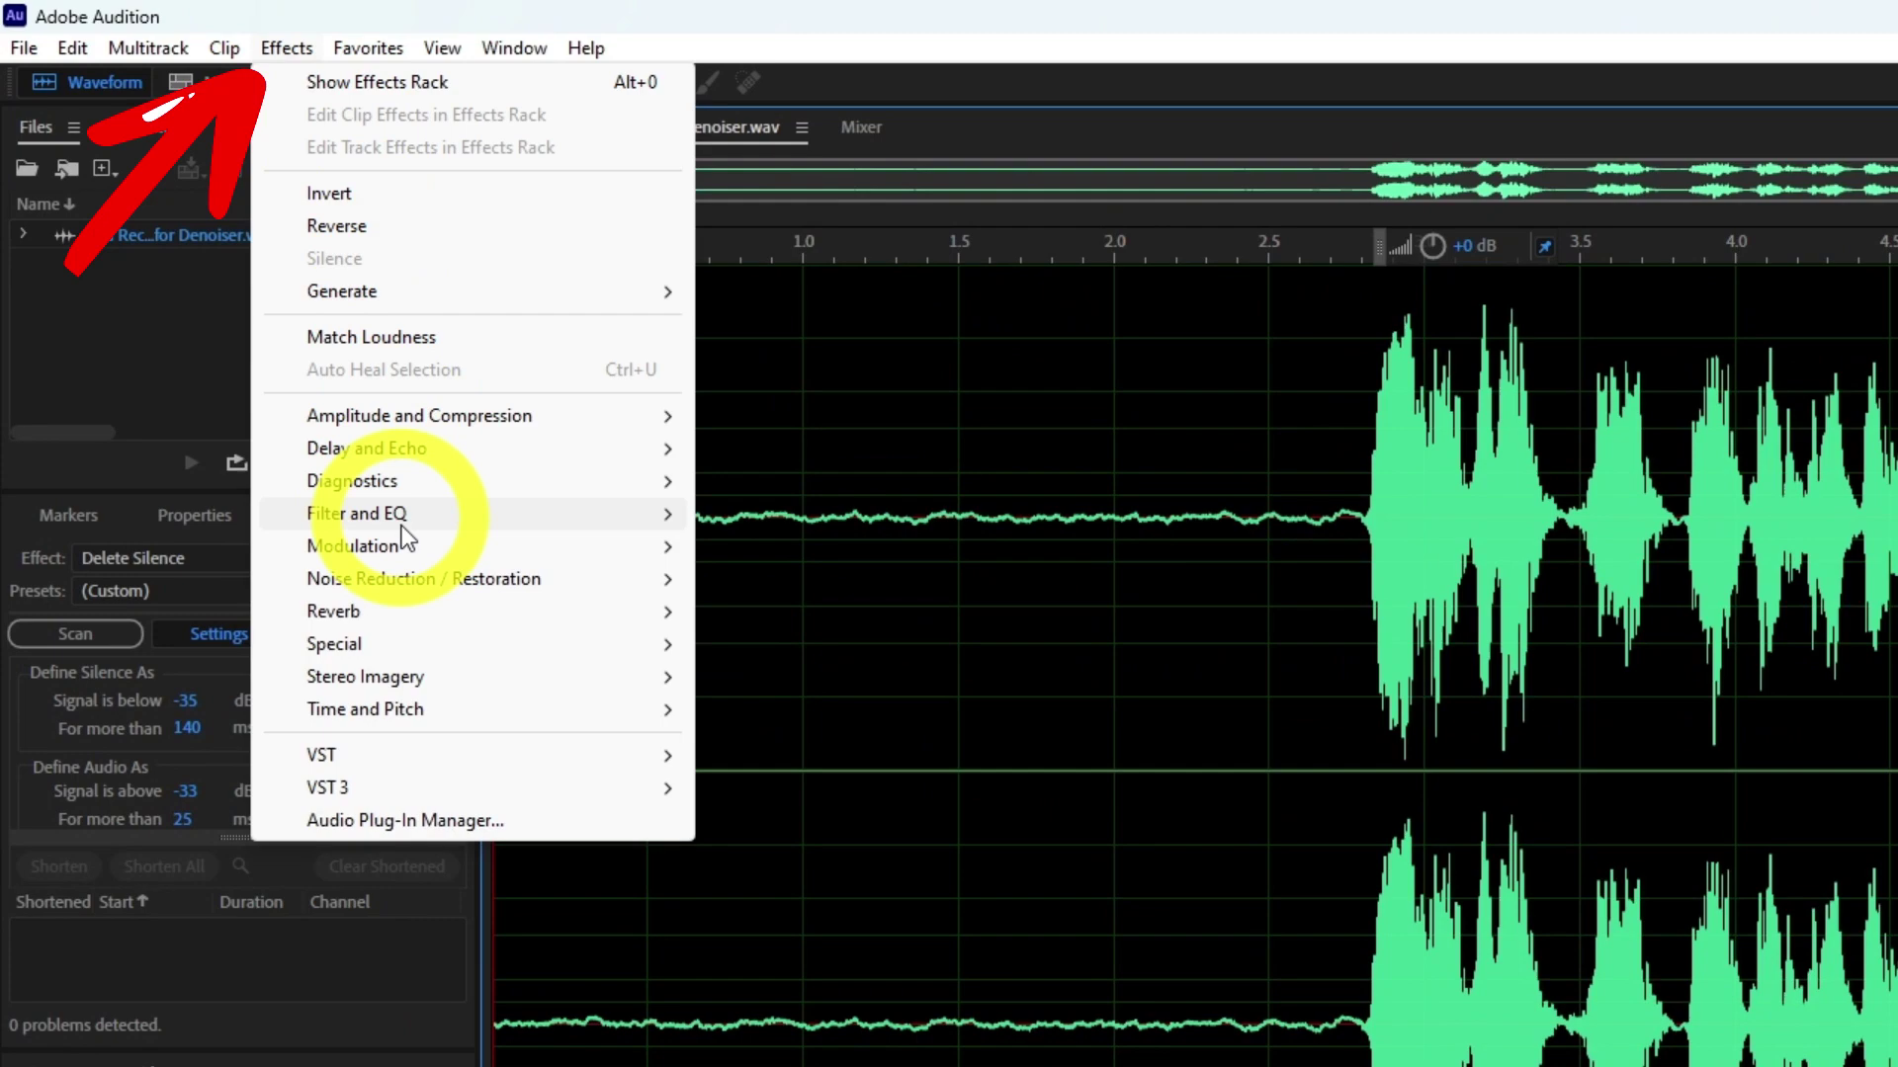
mouse_move(464, 579)
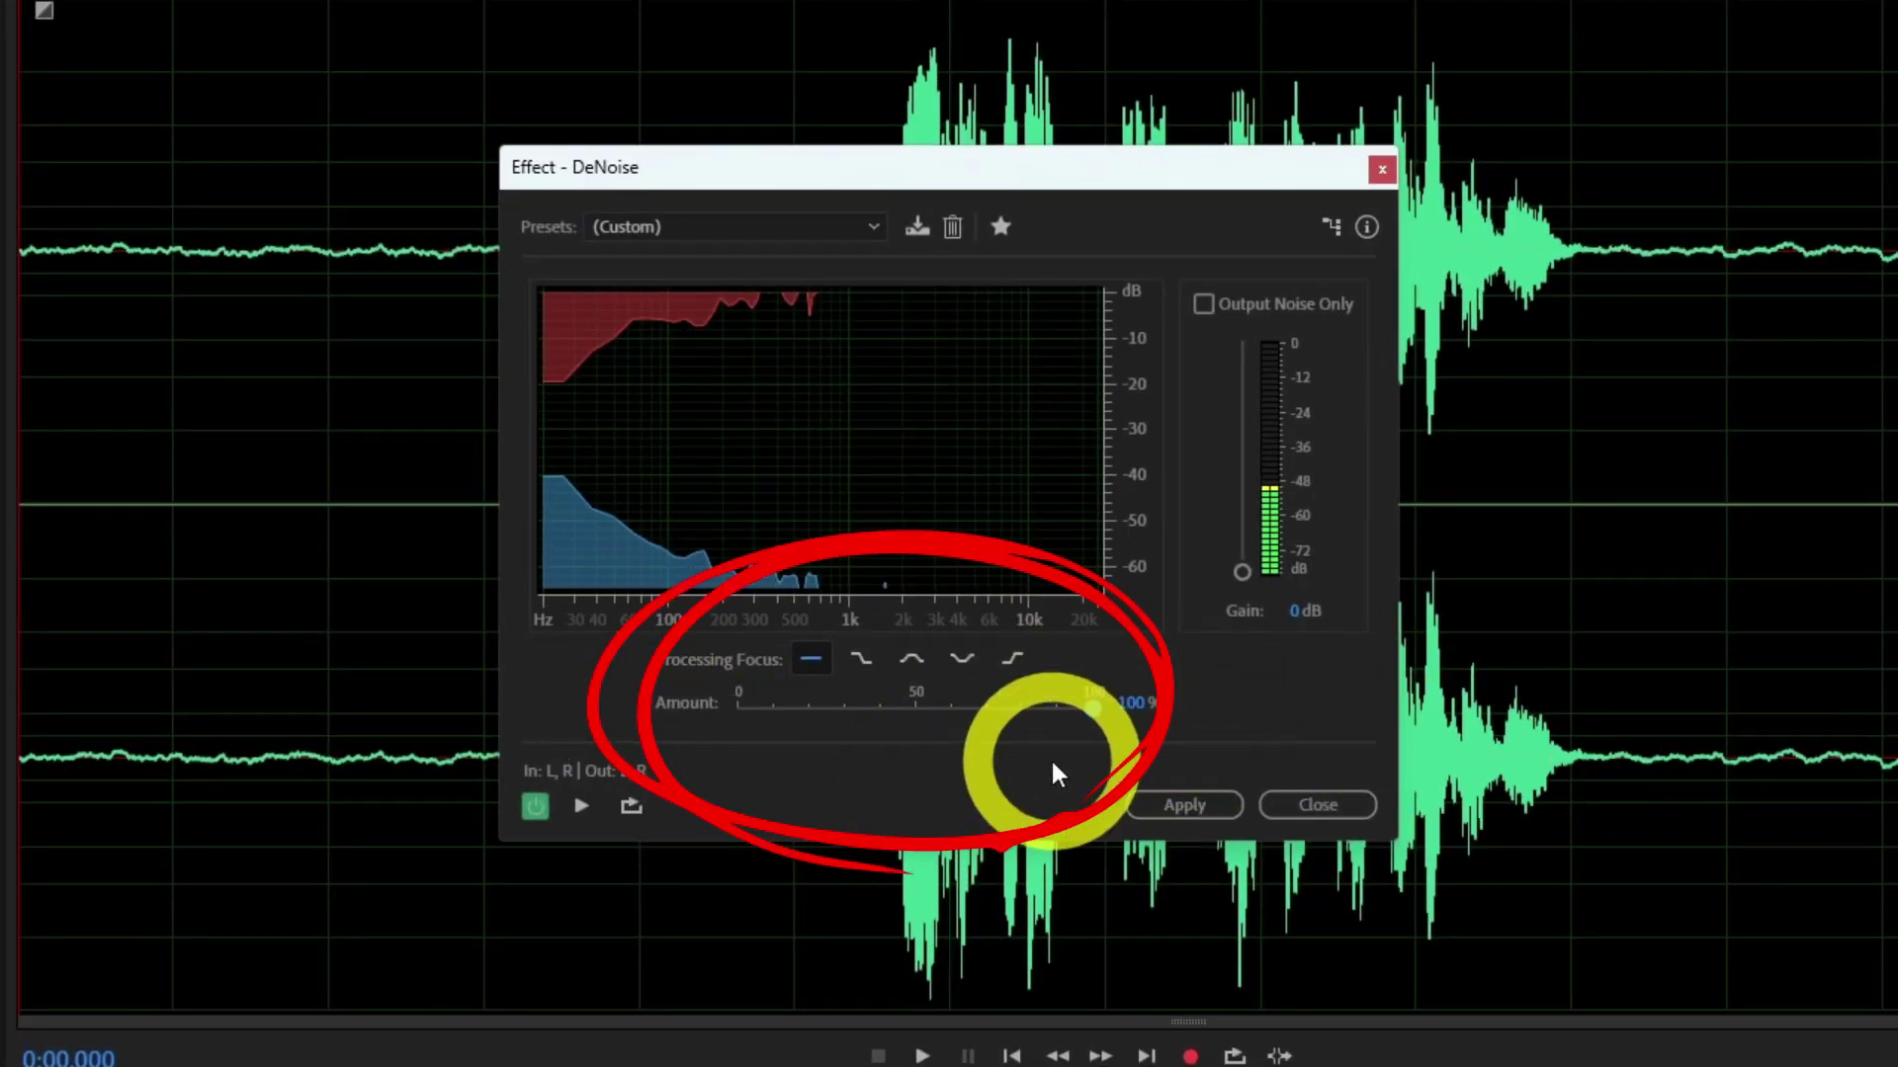
drag(1093, 708, 803, 709)
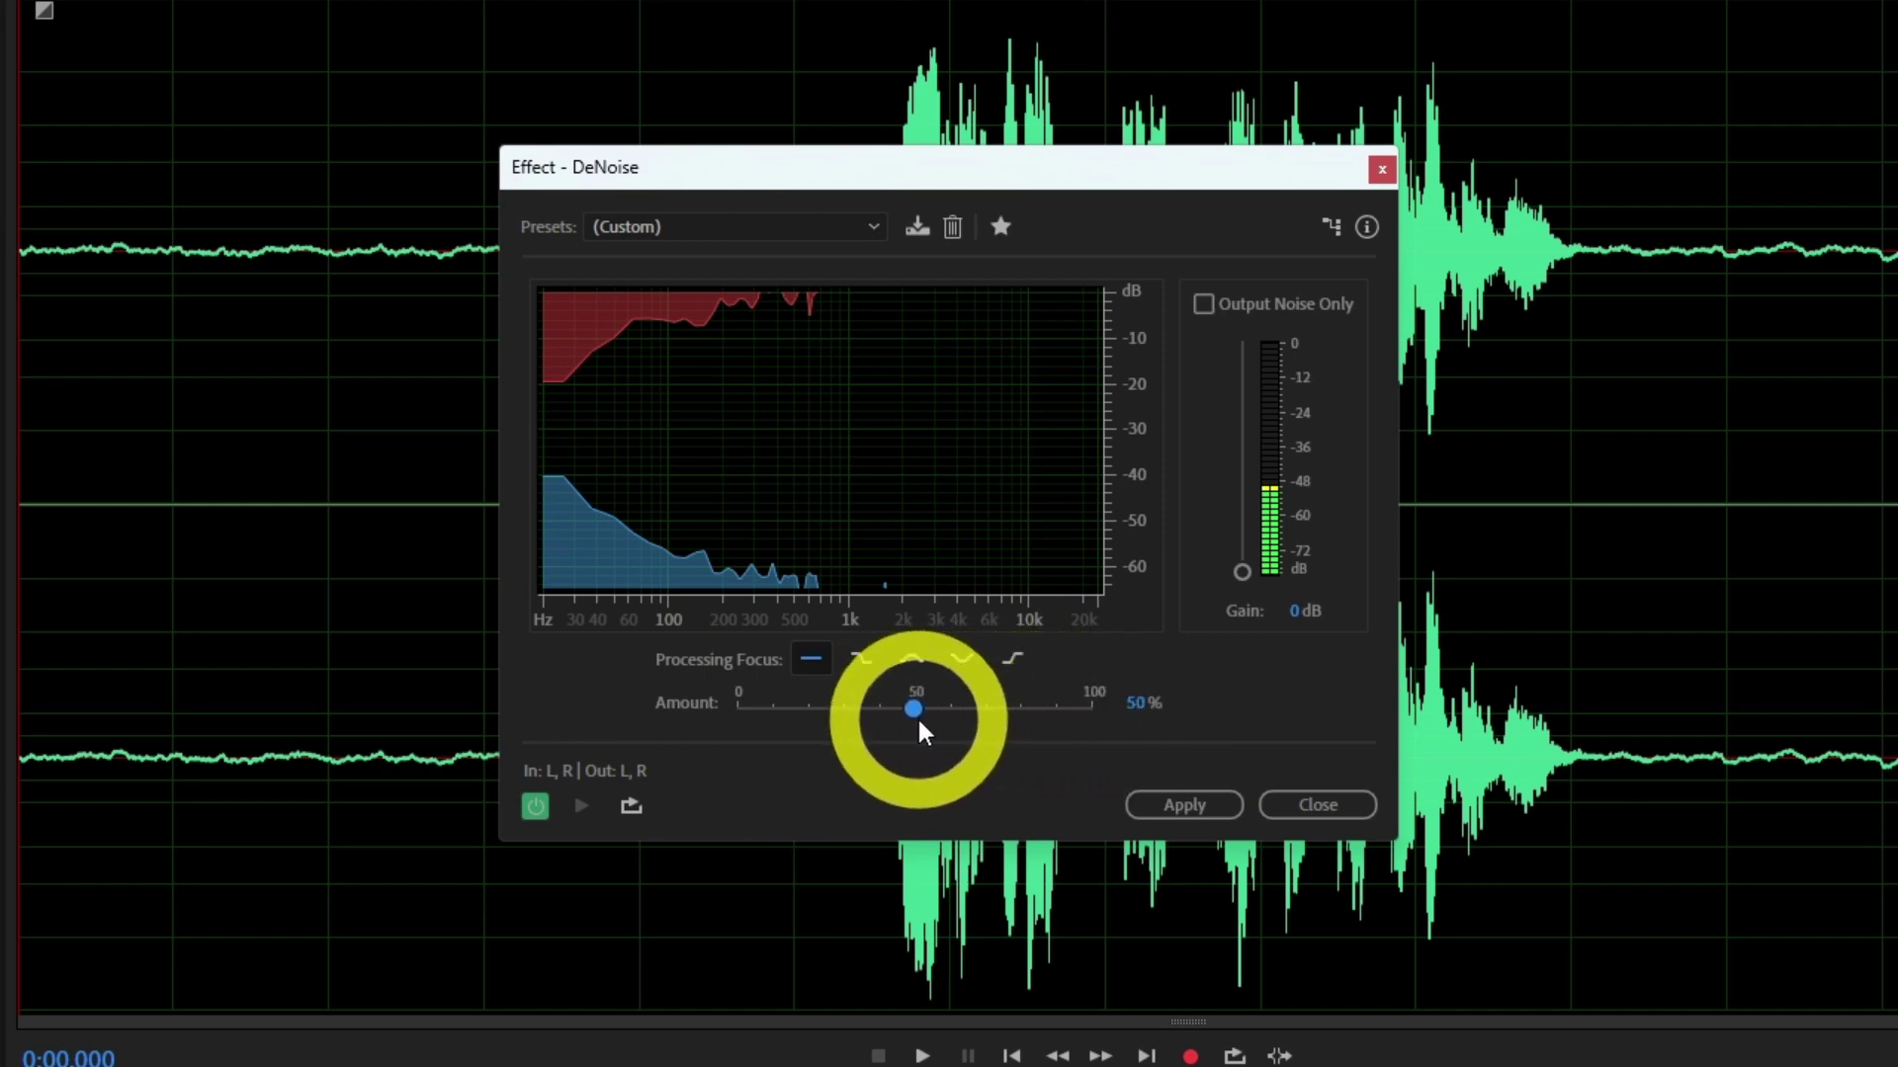
- Loop-preview DeNoise while dragging the Amount down to 0%
click(584, 808)
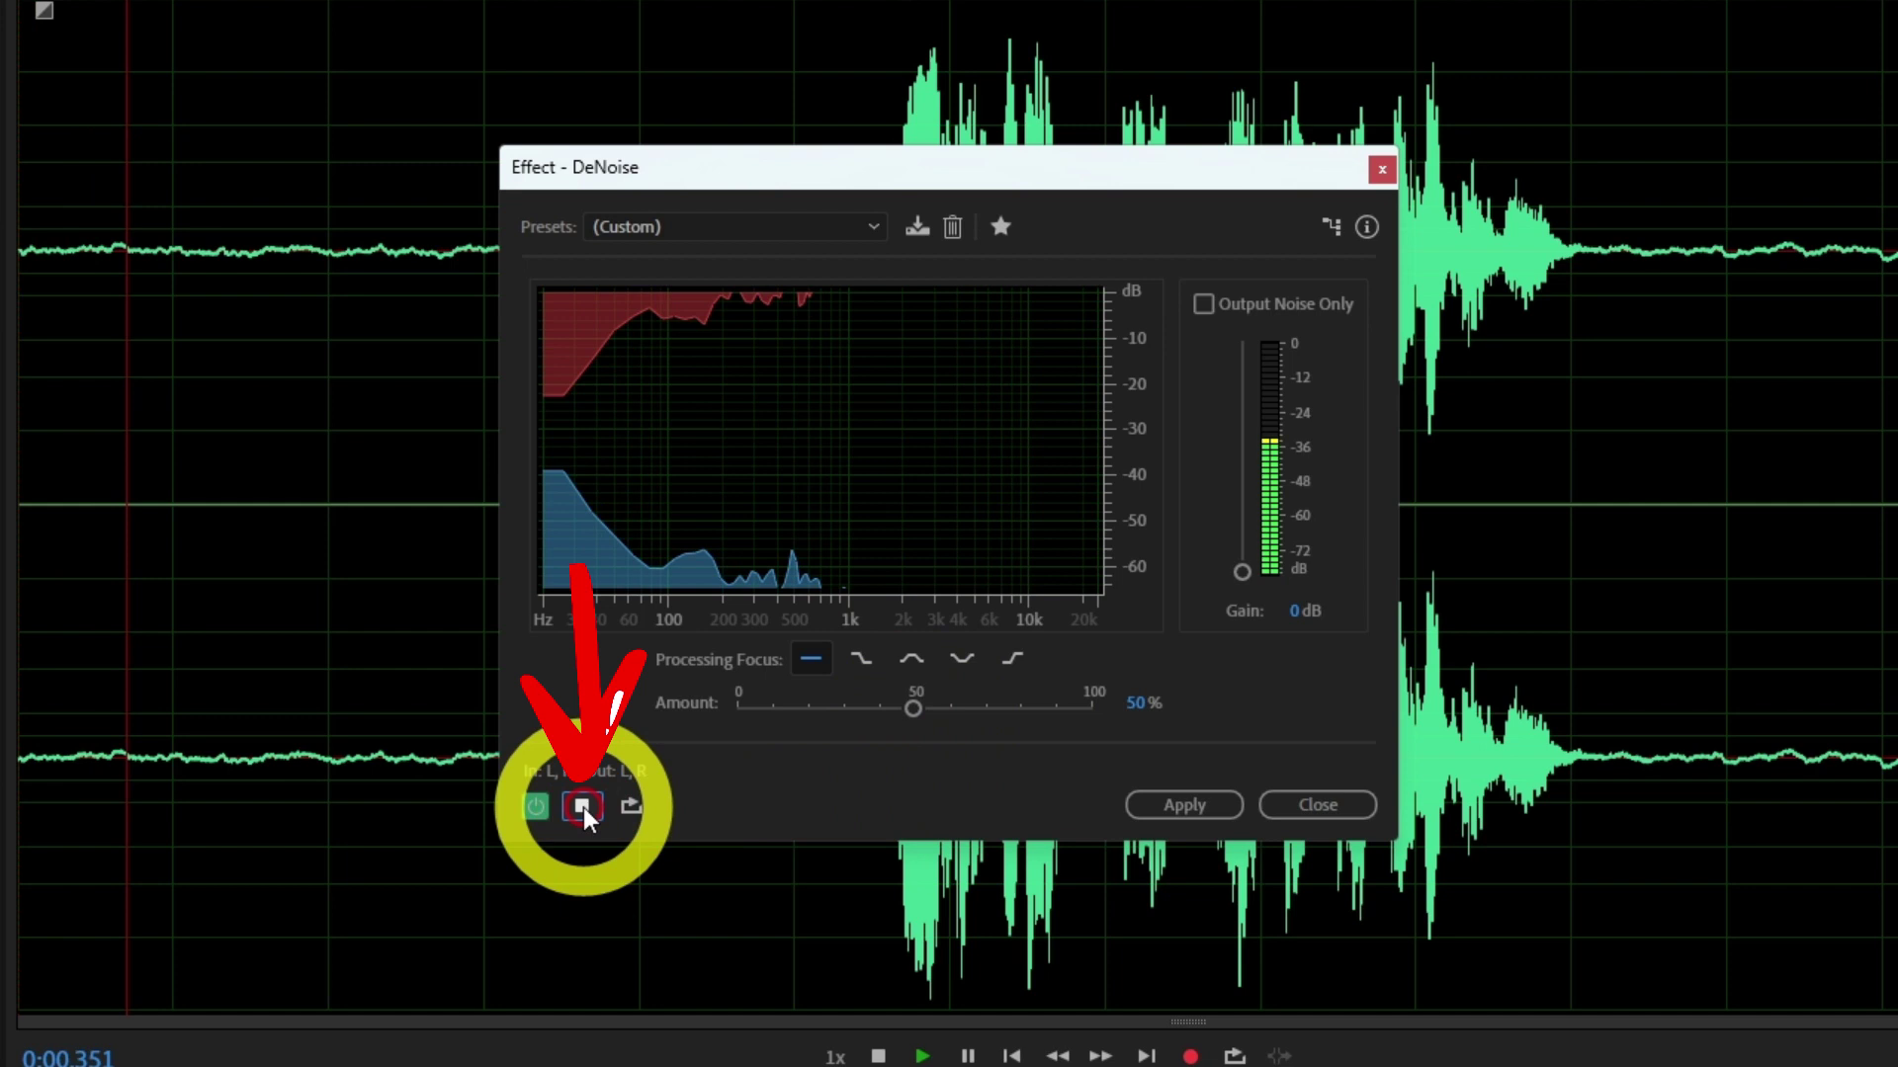
click(633, 806)
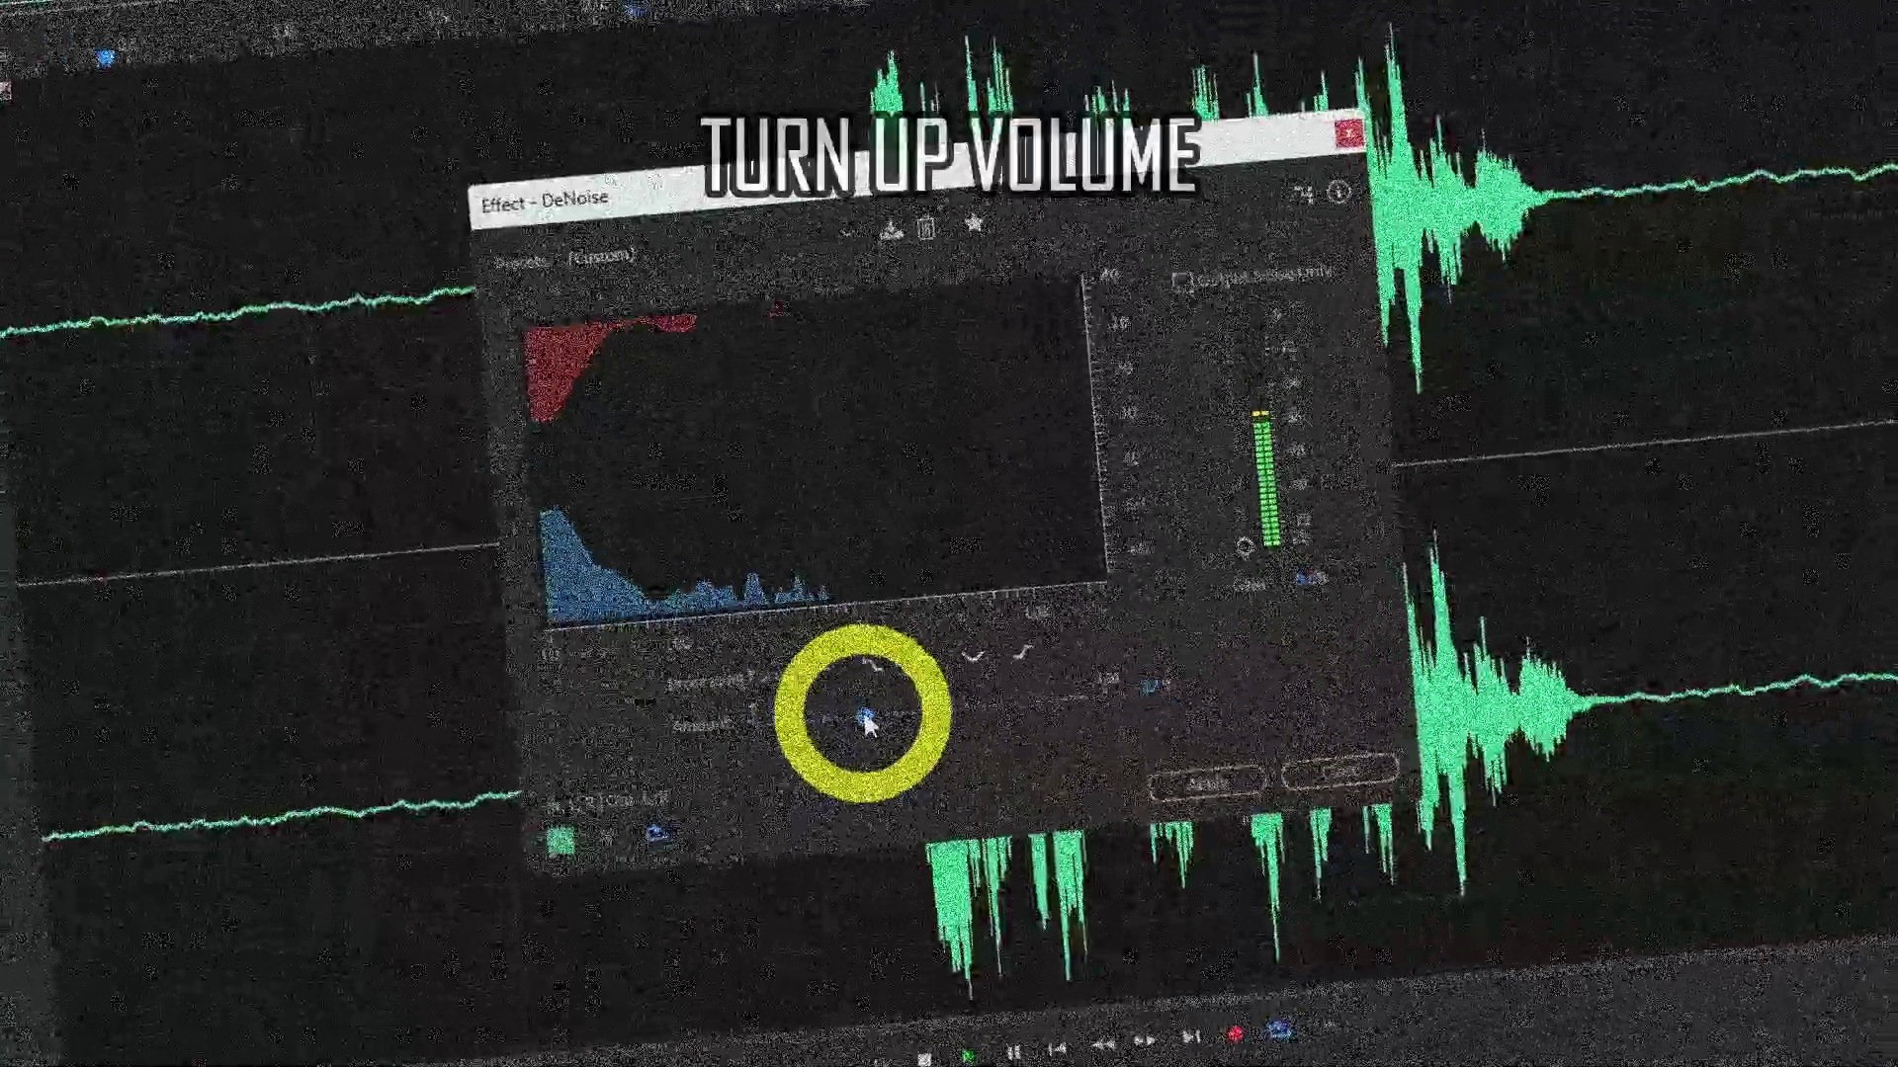
drag(864, 722, 732, 708)
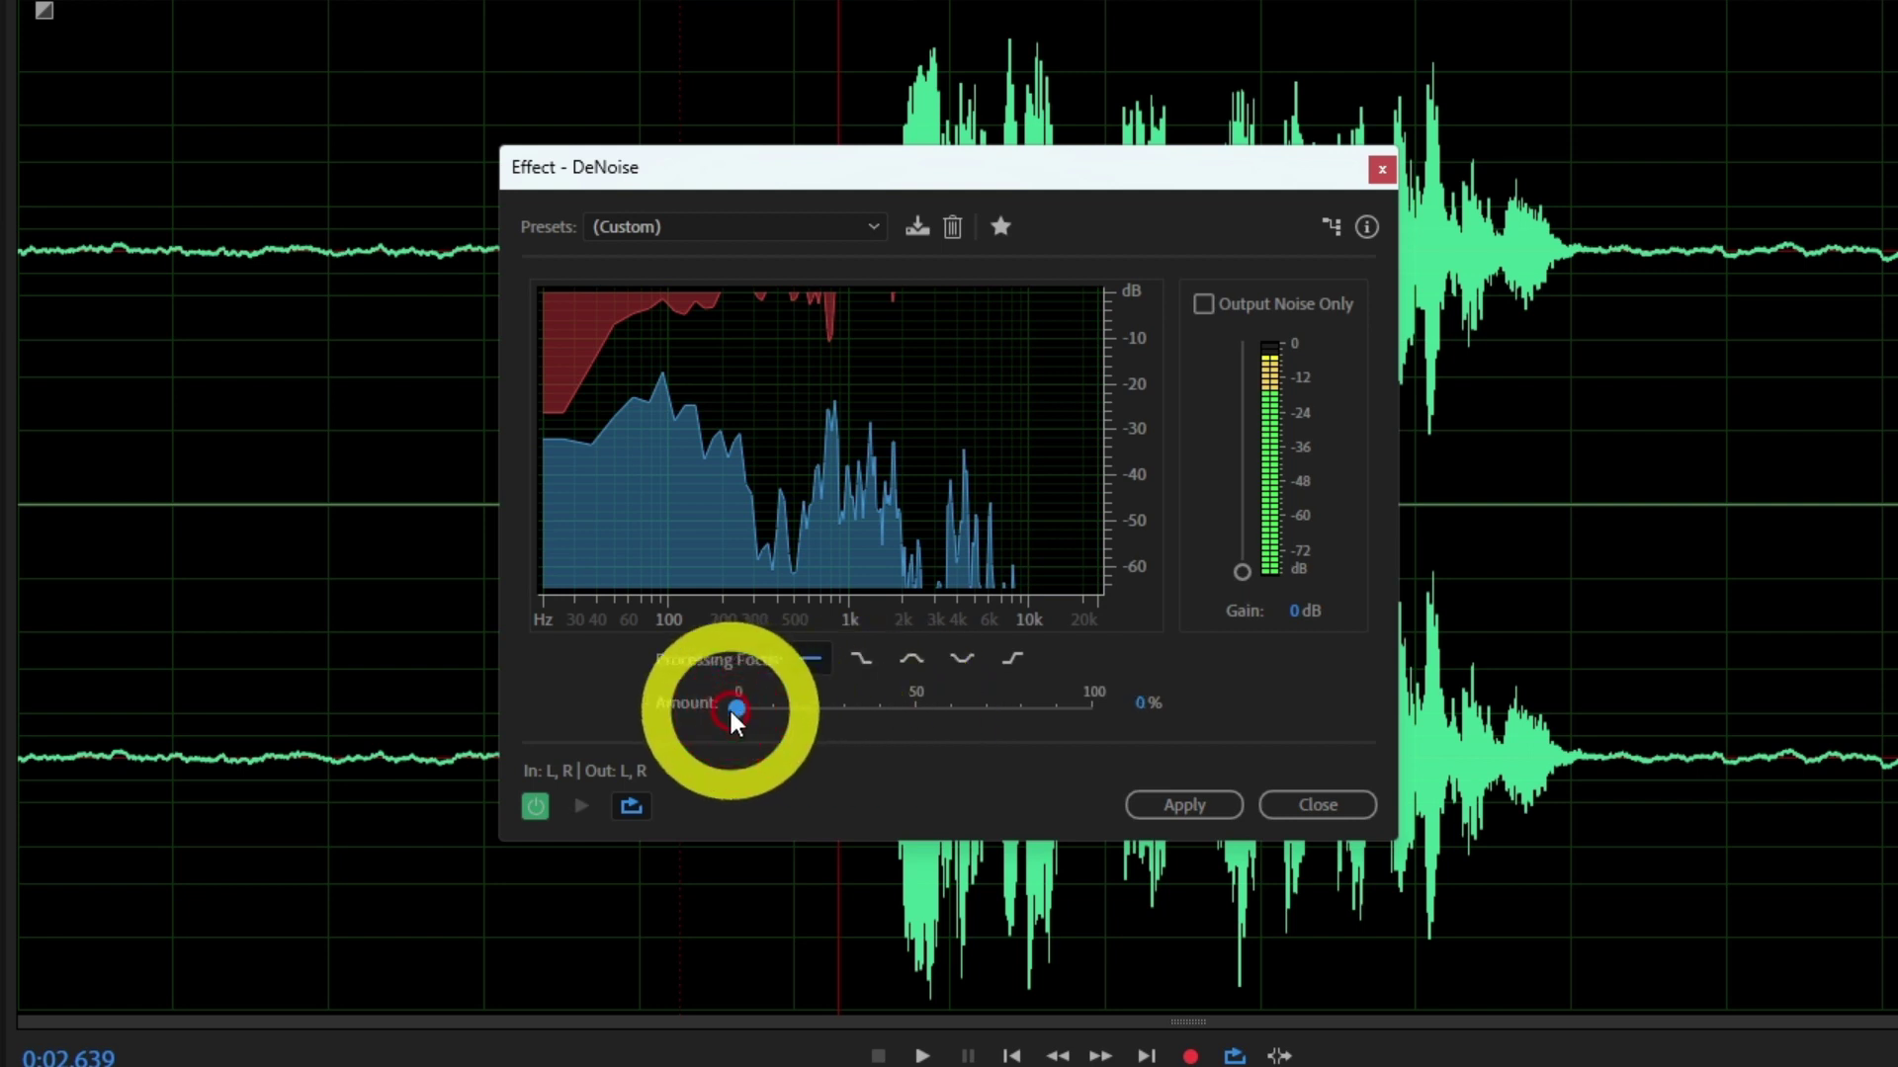
click(579, 815)
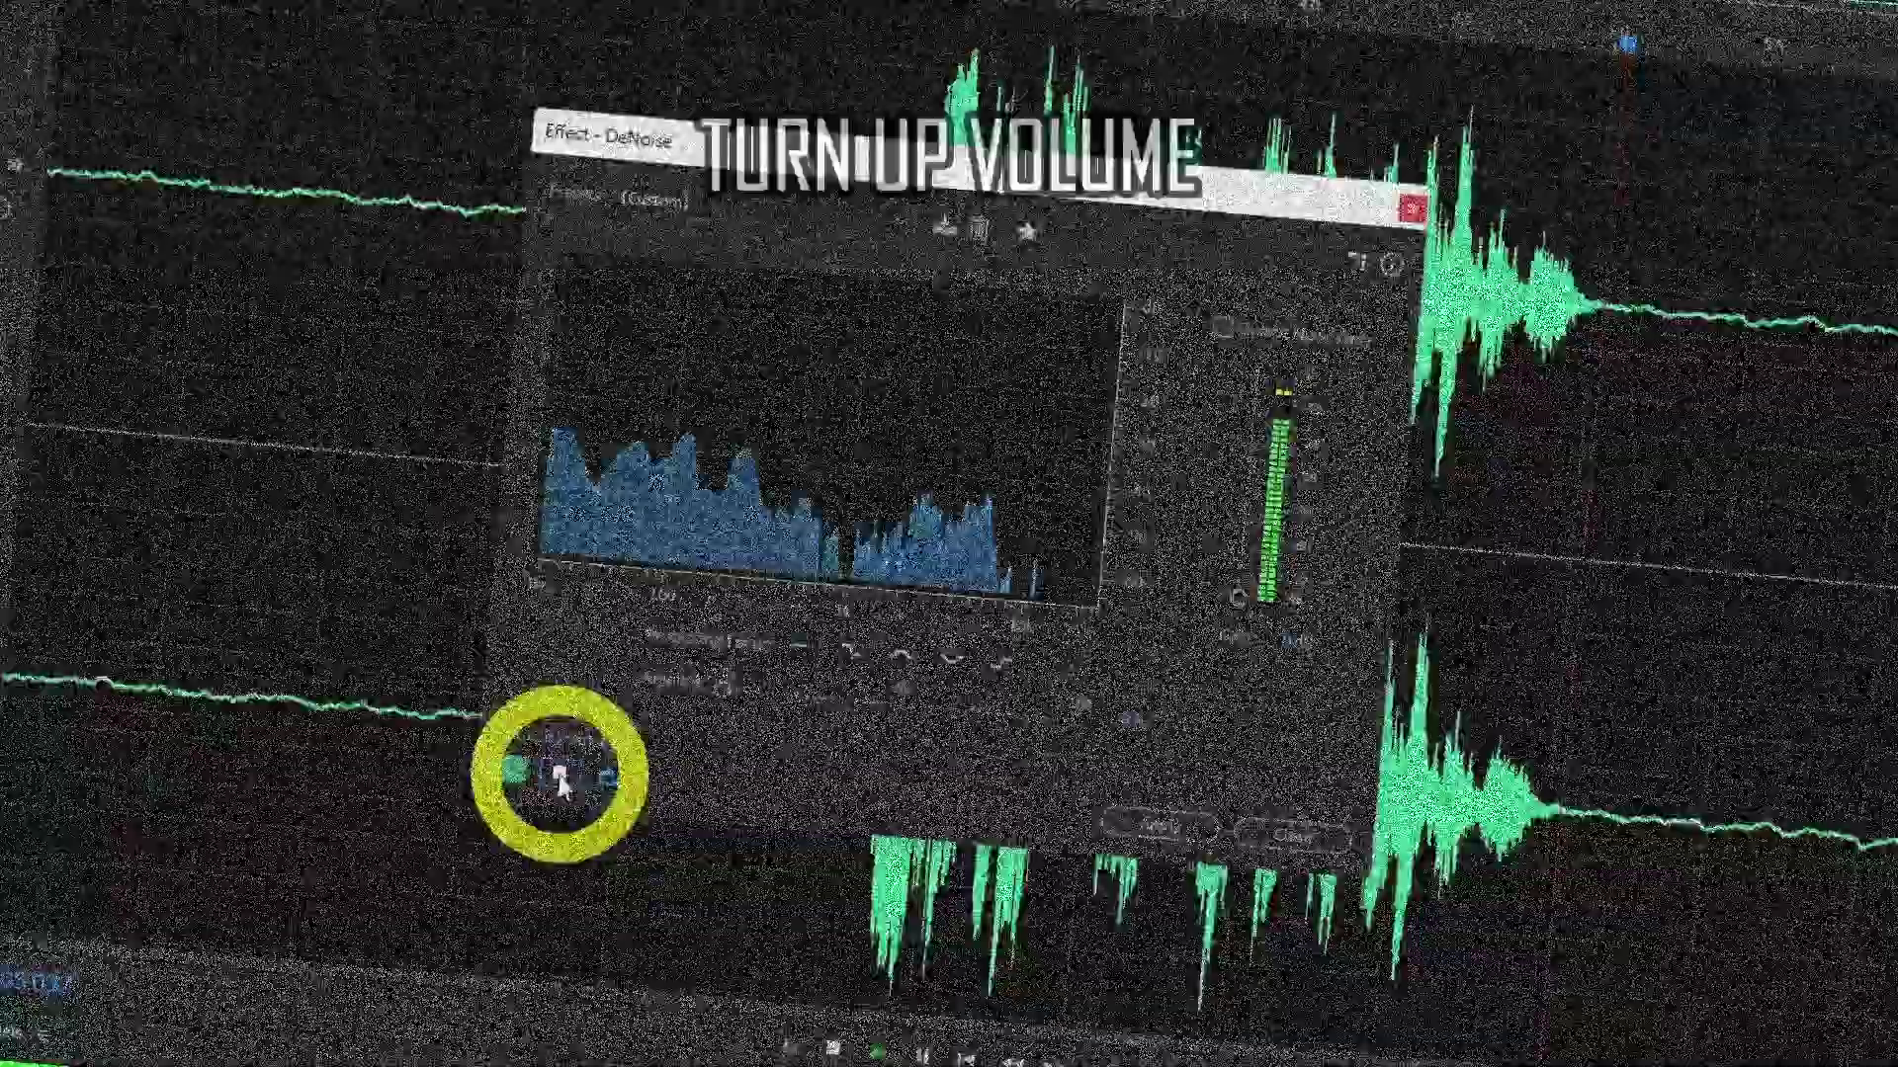
click(560, 773)
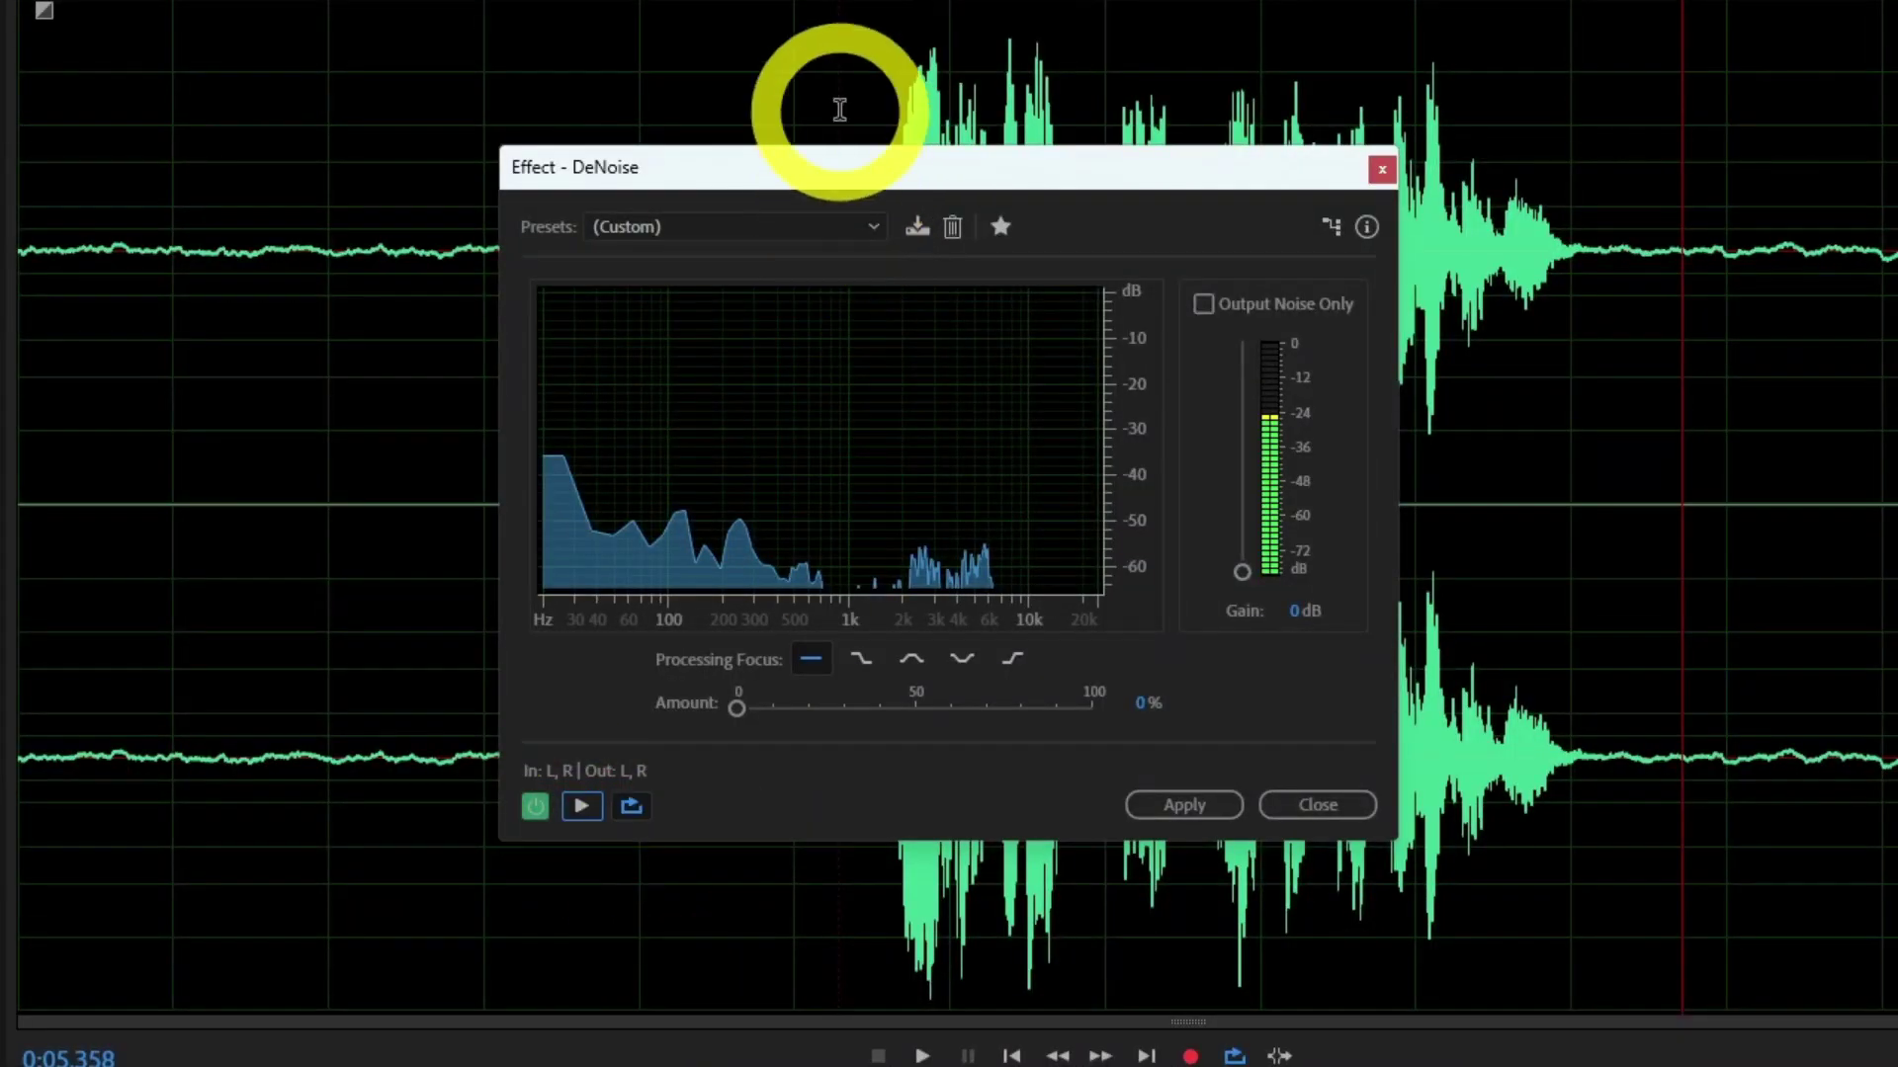
- Compare DeNoise at 100% and 38%, finally settling the Amount at about 75%
drag(736, 708, 1092, 708)
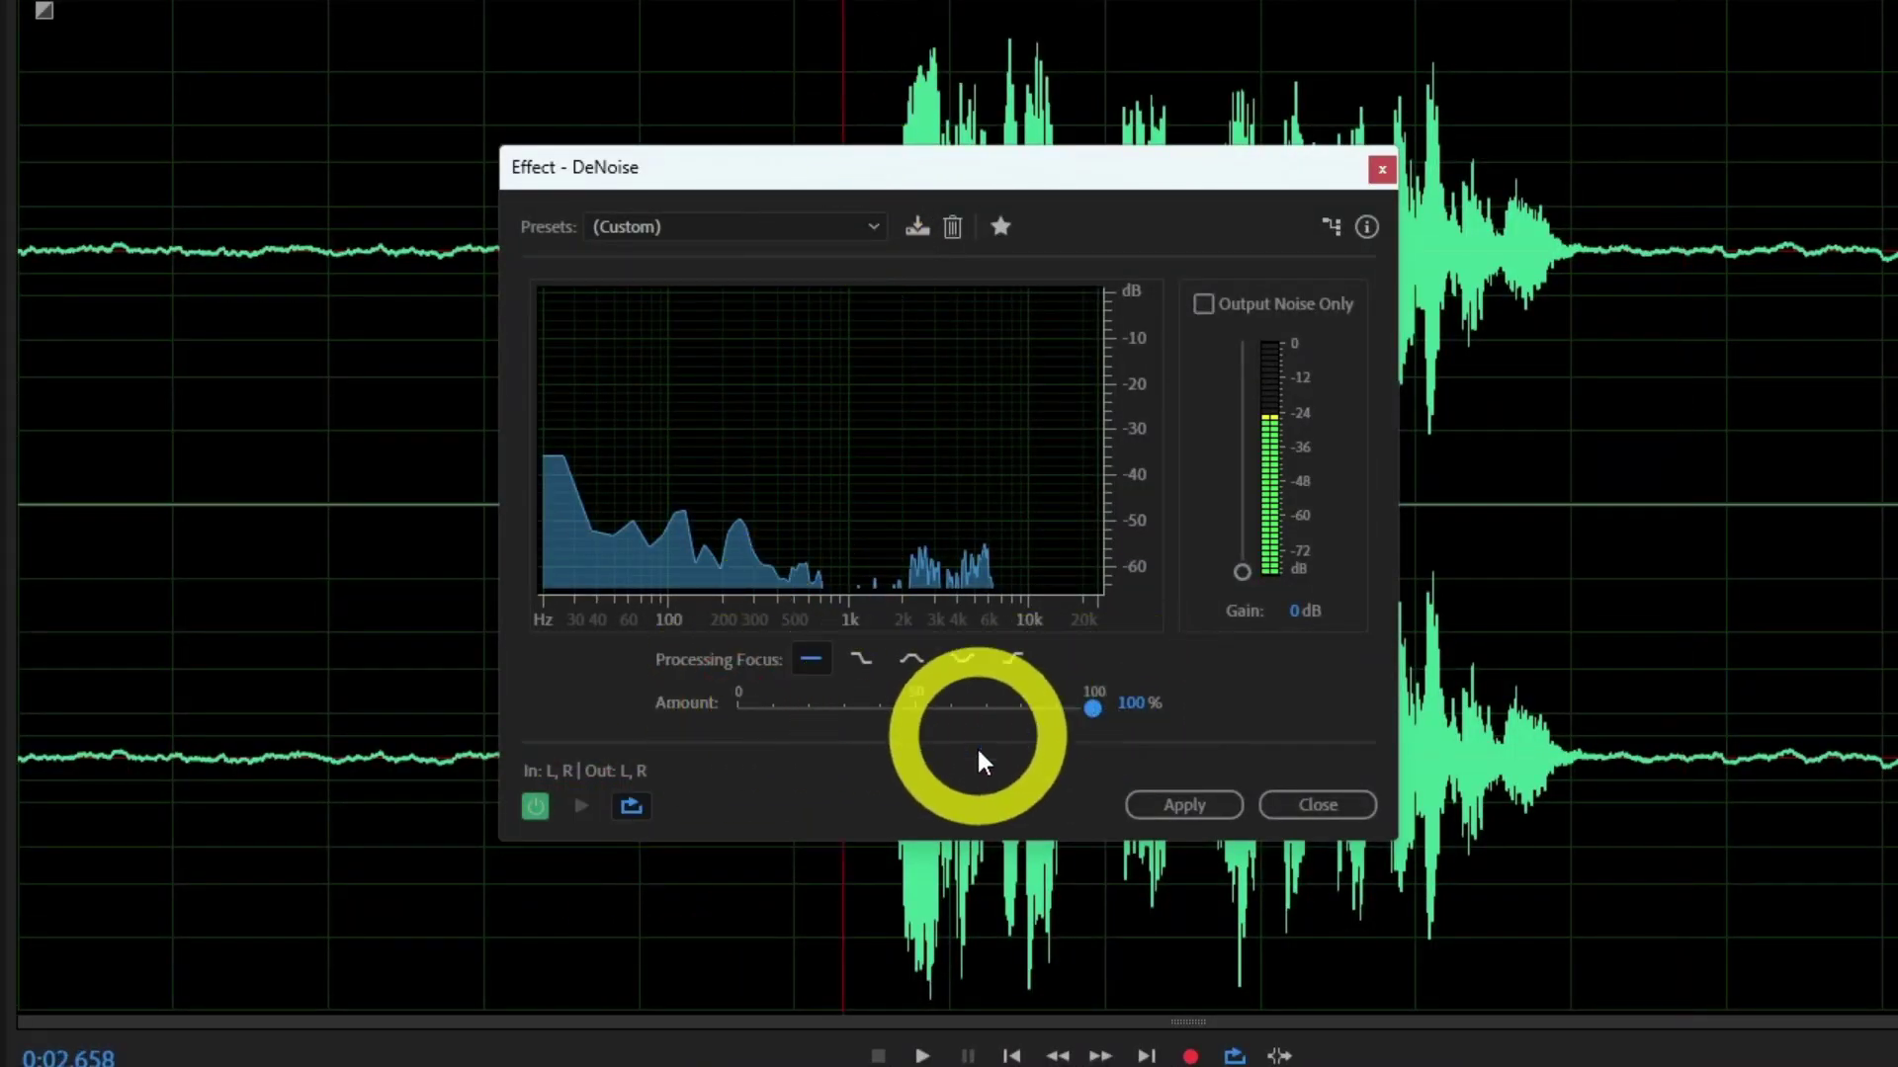
click(583, 807)
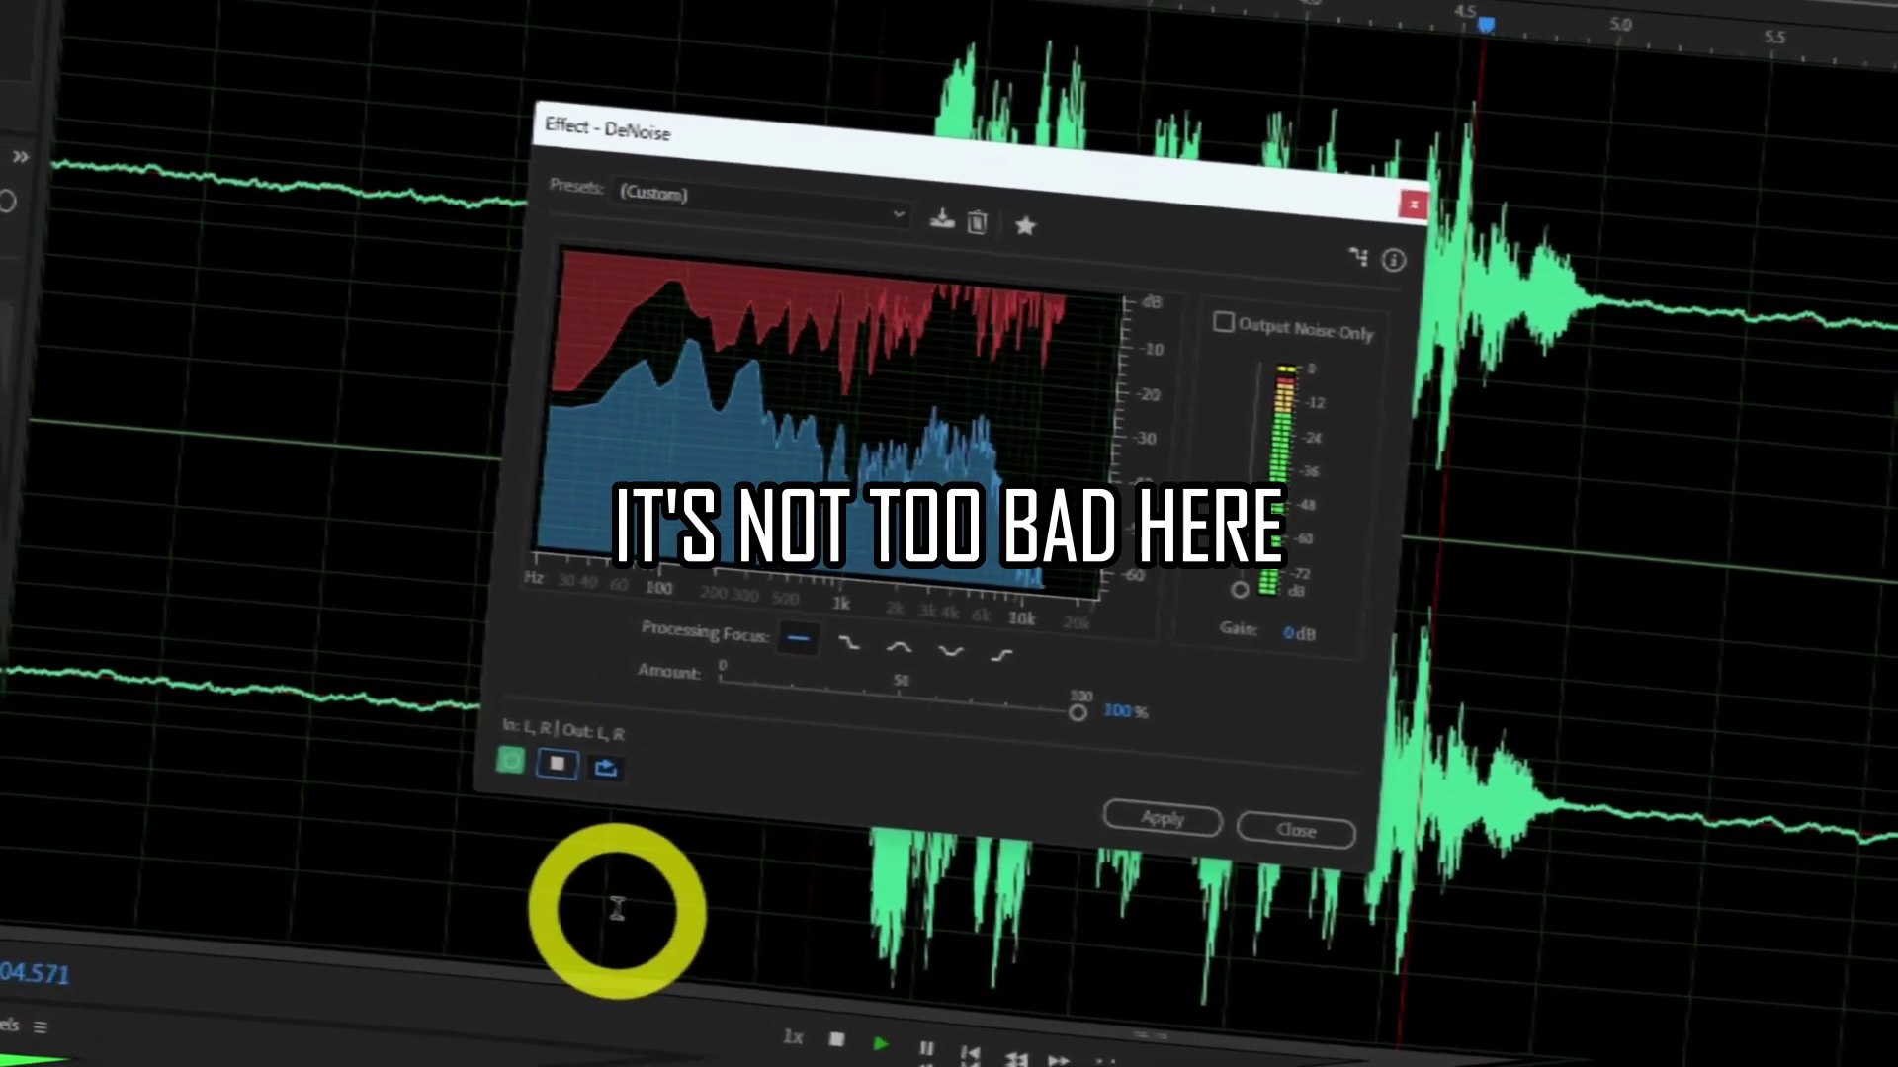
click(558, 796)
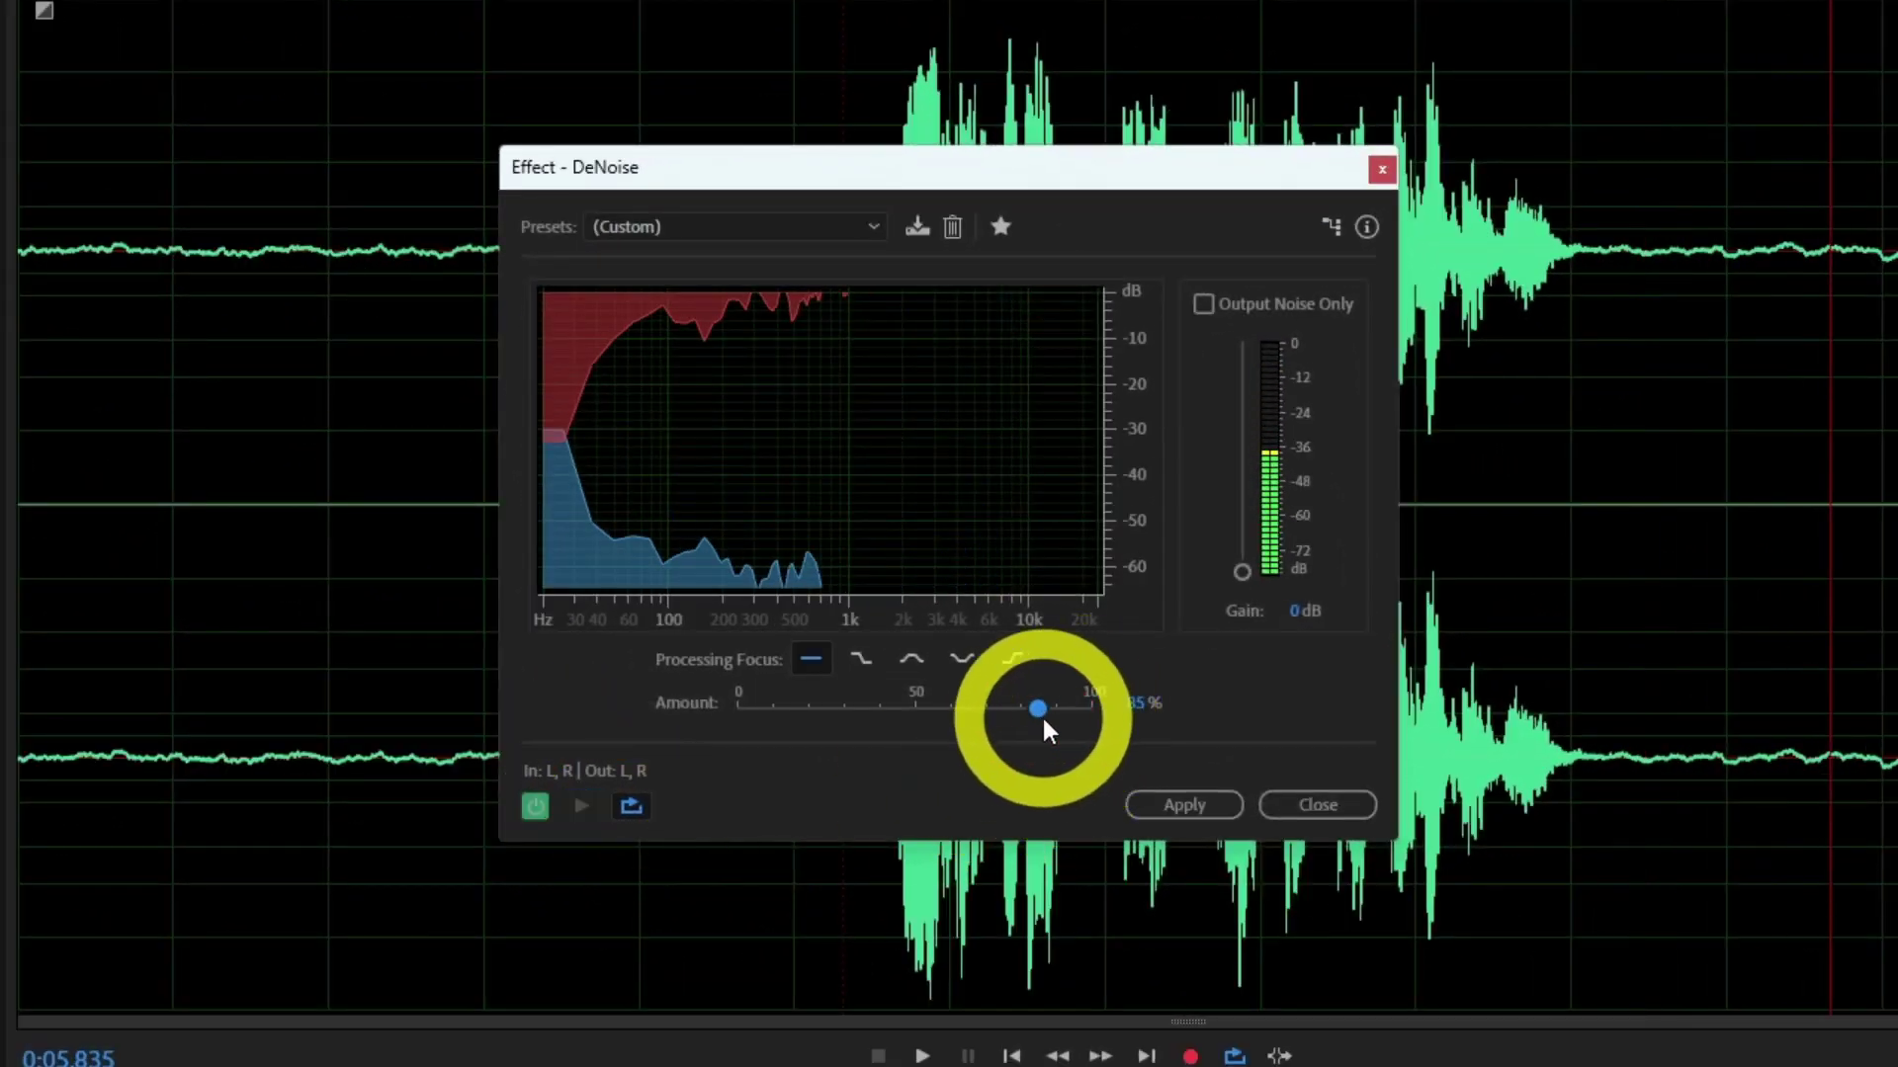
click(581, 806)
drag(808, 708, 873, 708)
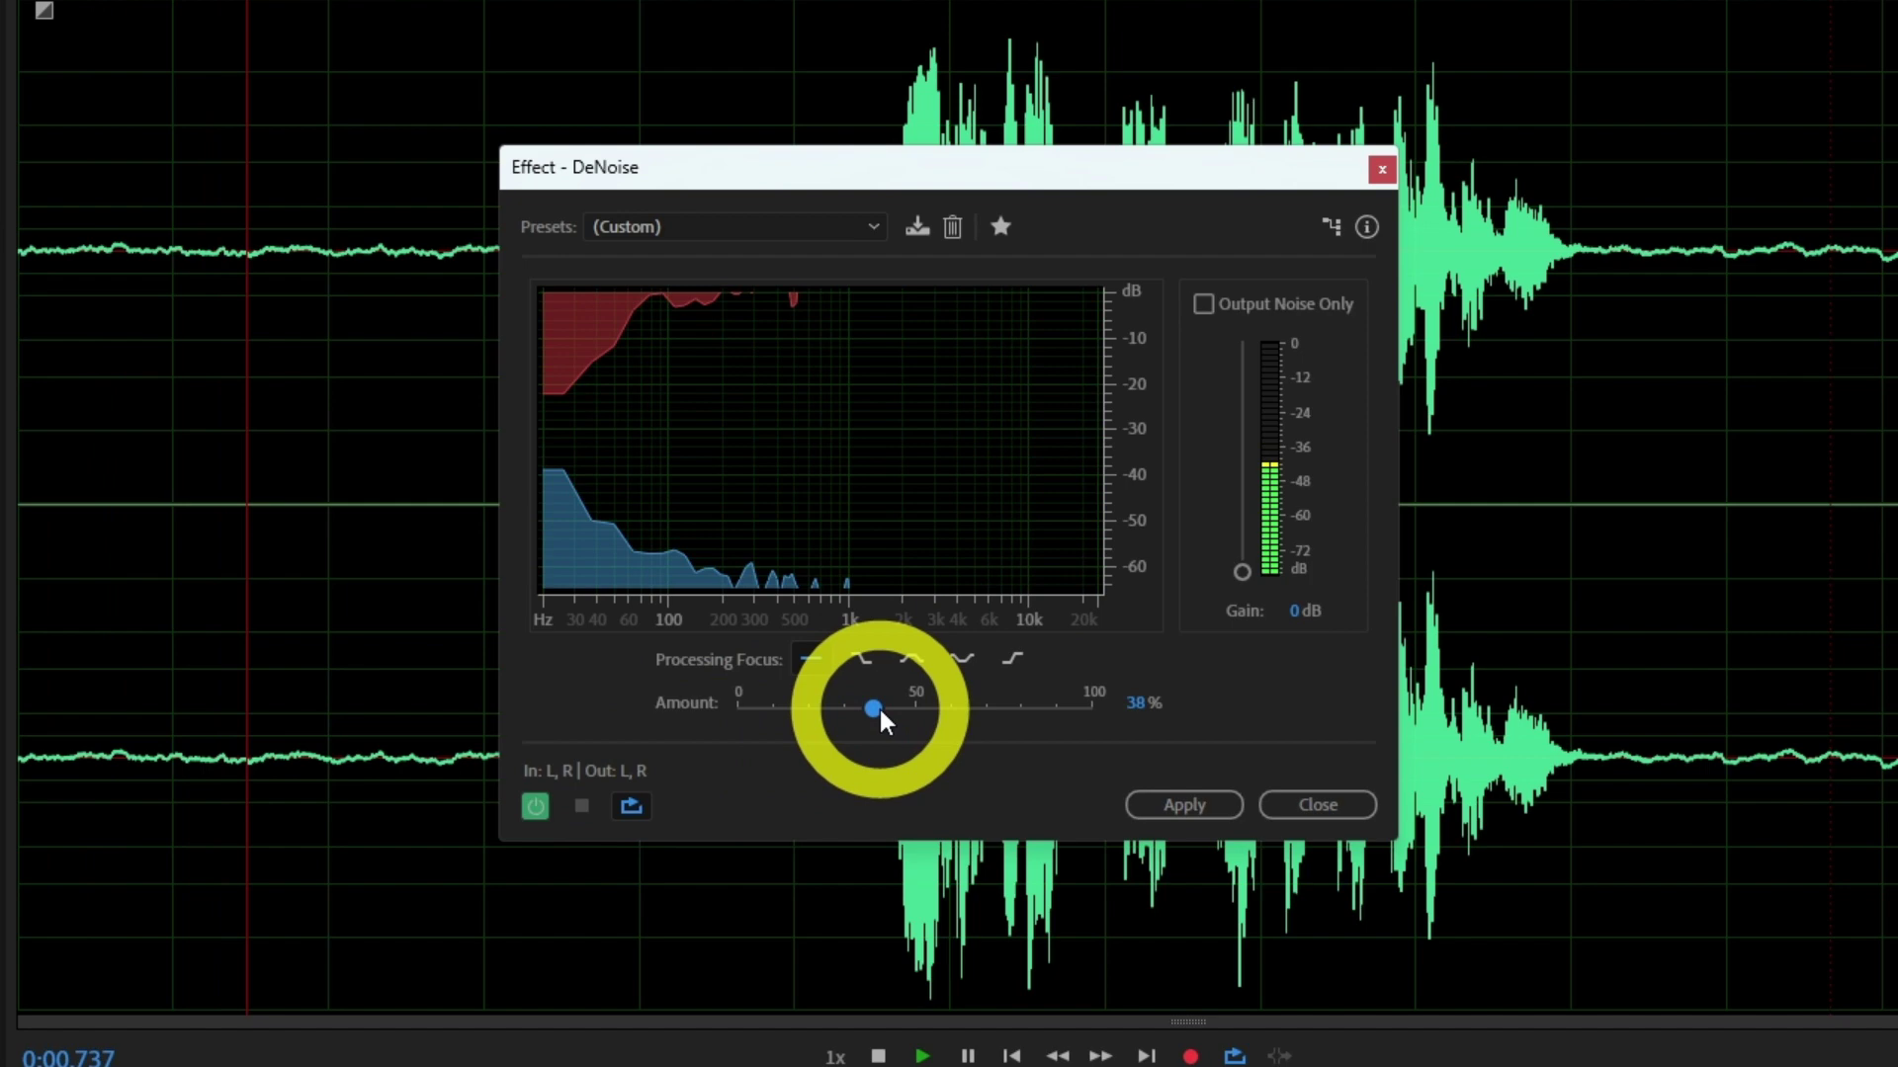
drag(988, 704, 1004, 702)
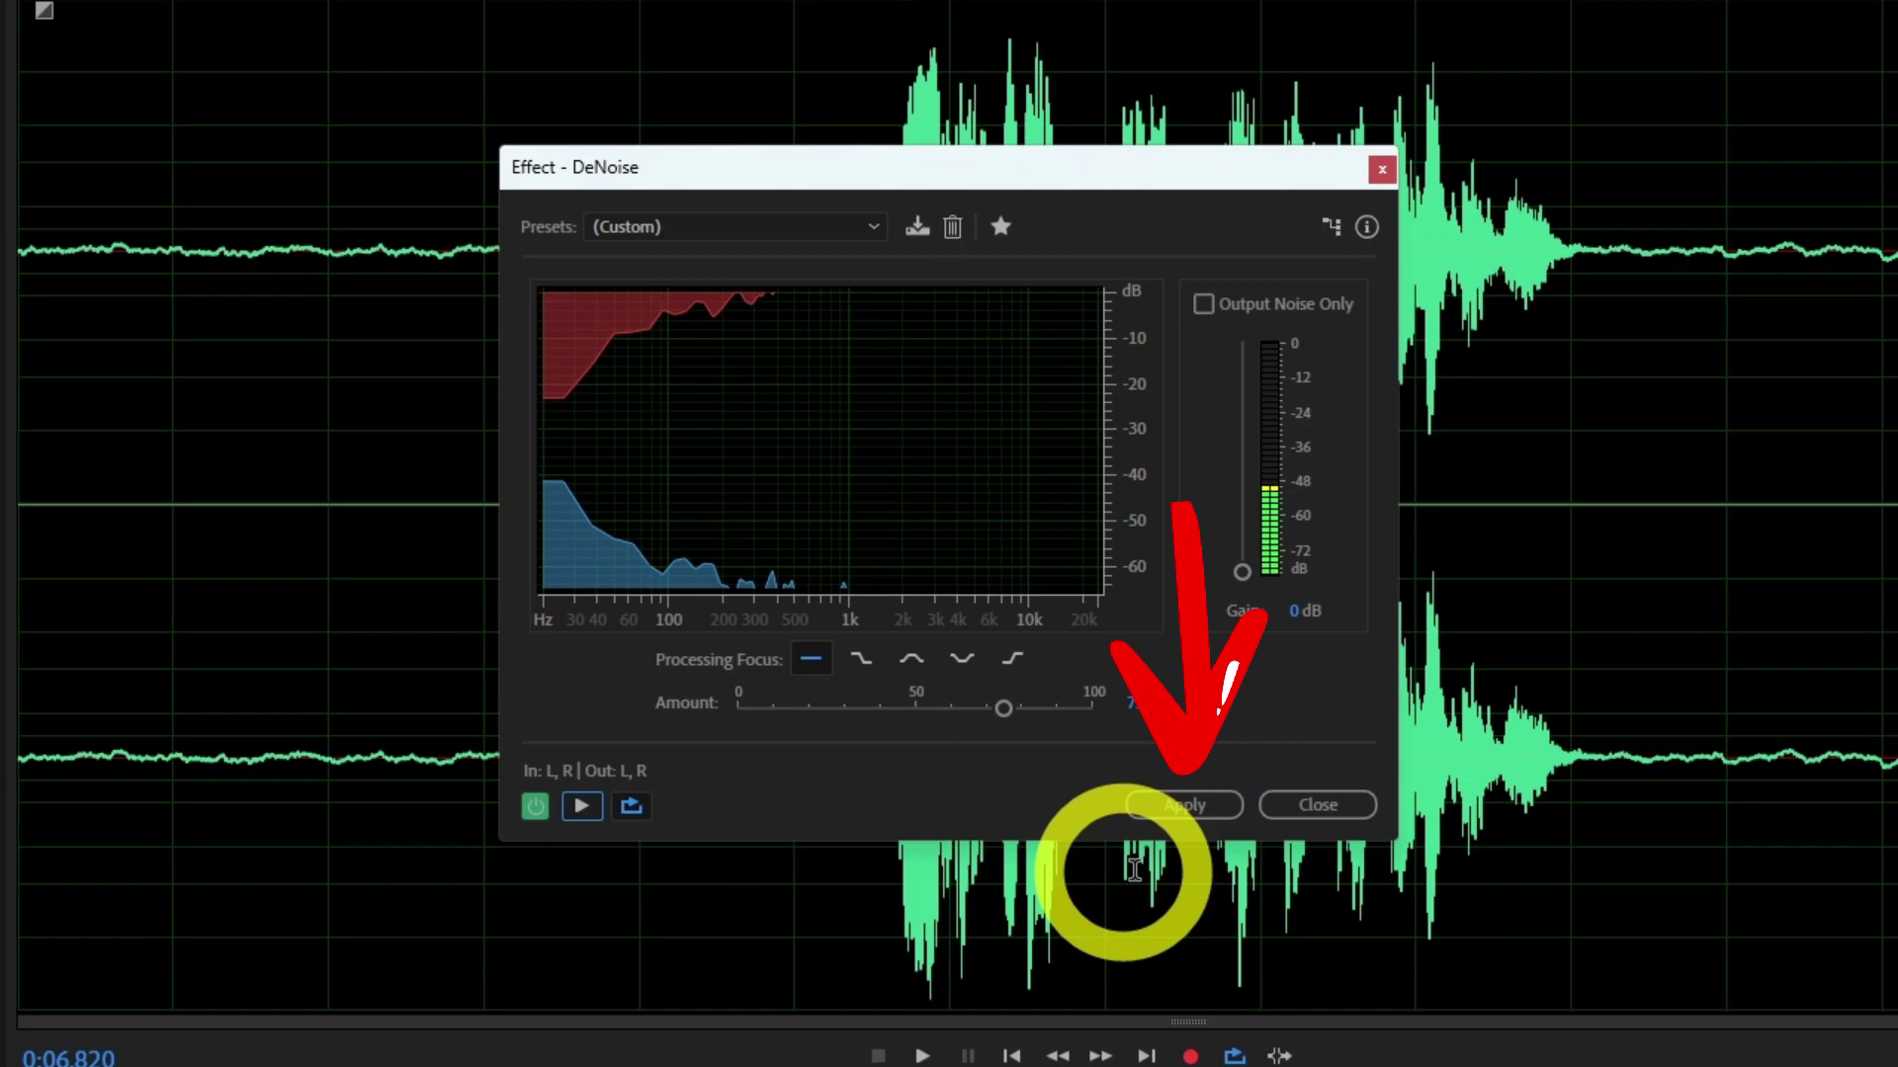
- Apply DeNoise at 75% and play back the denoised recording
click(1183, 804)
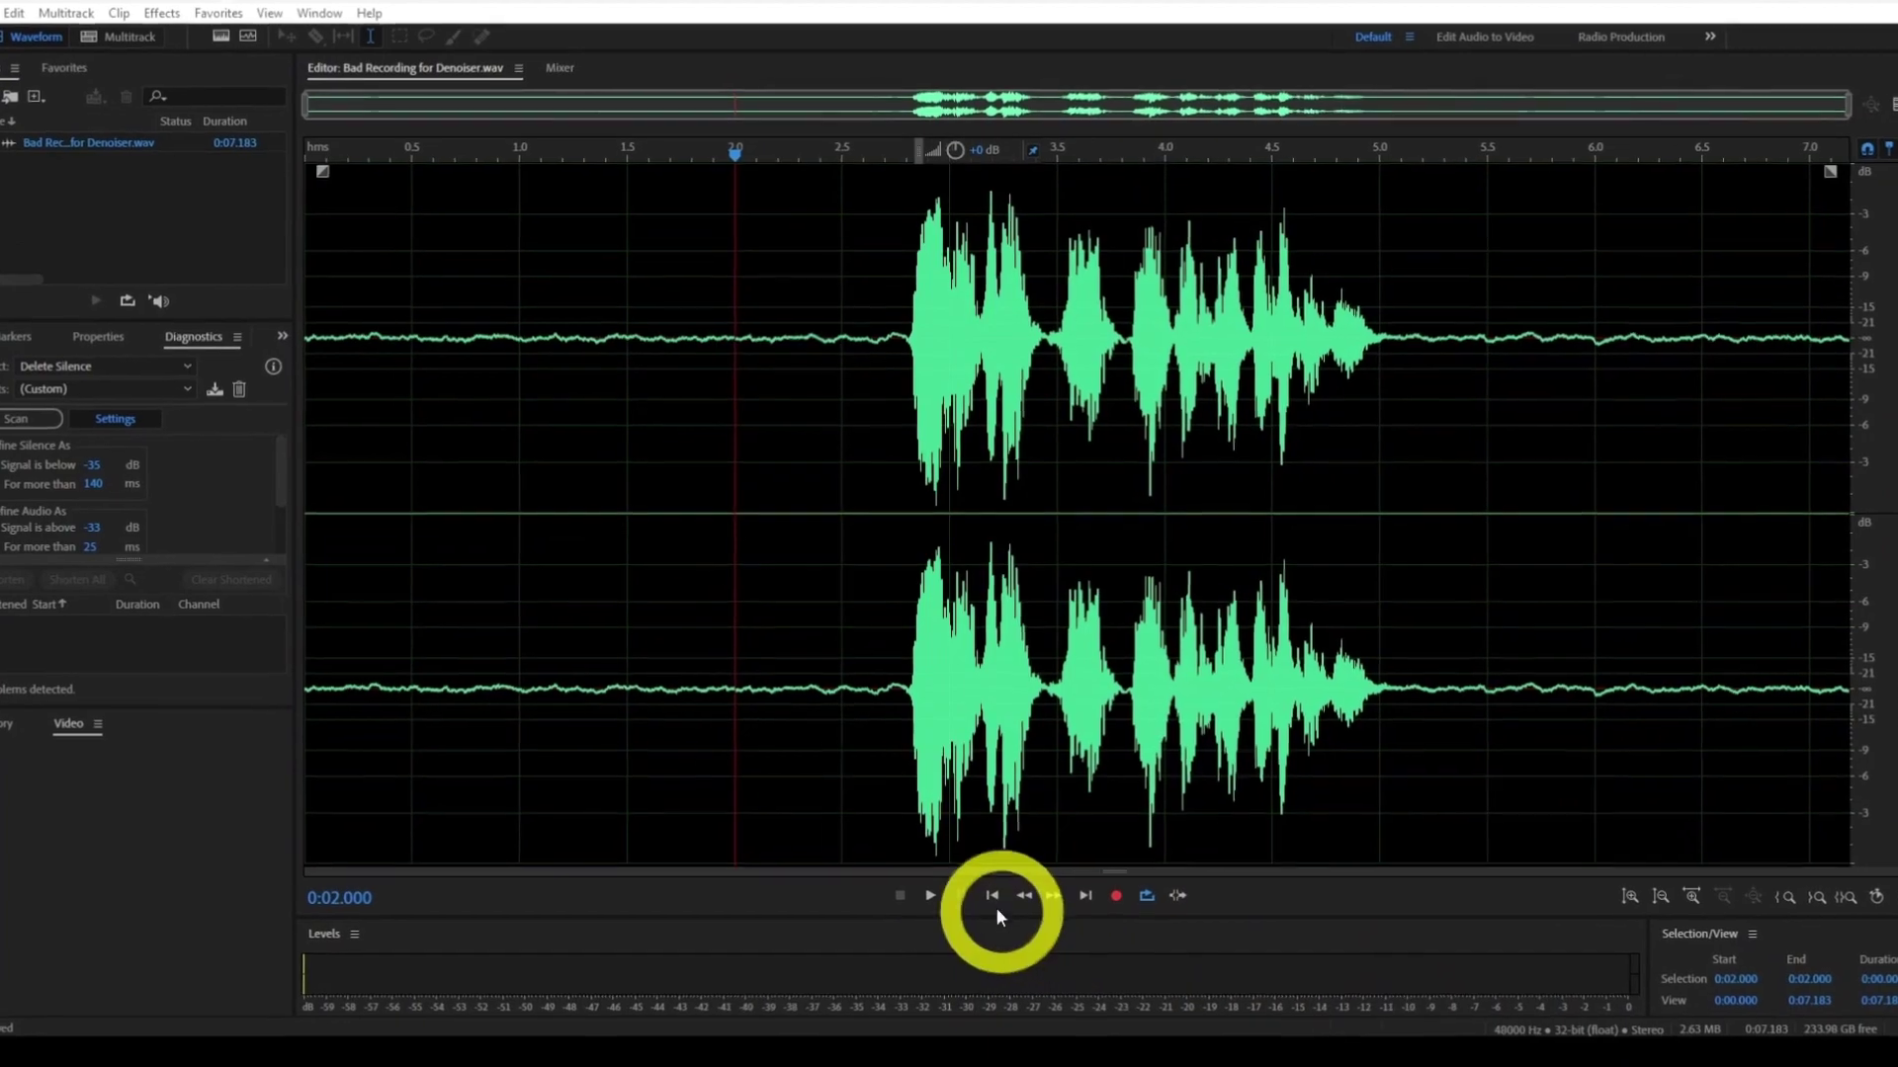
click(931, 897)
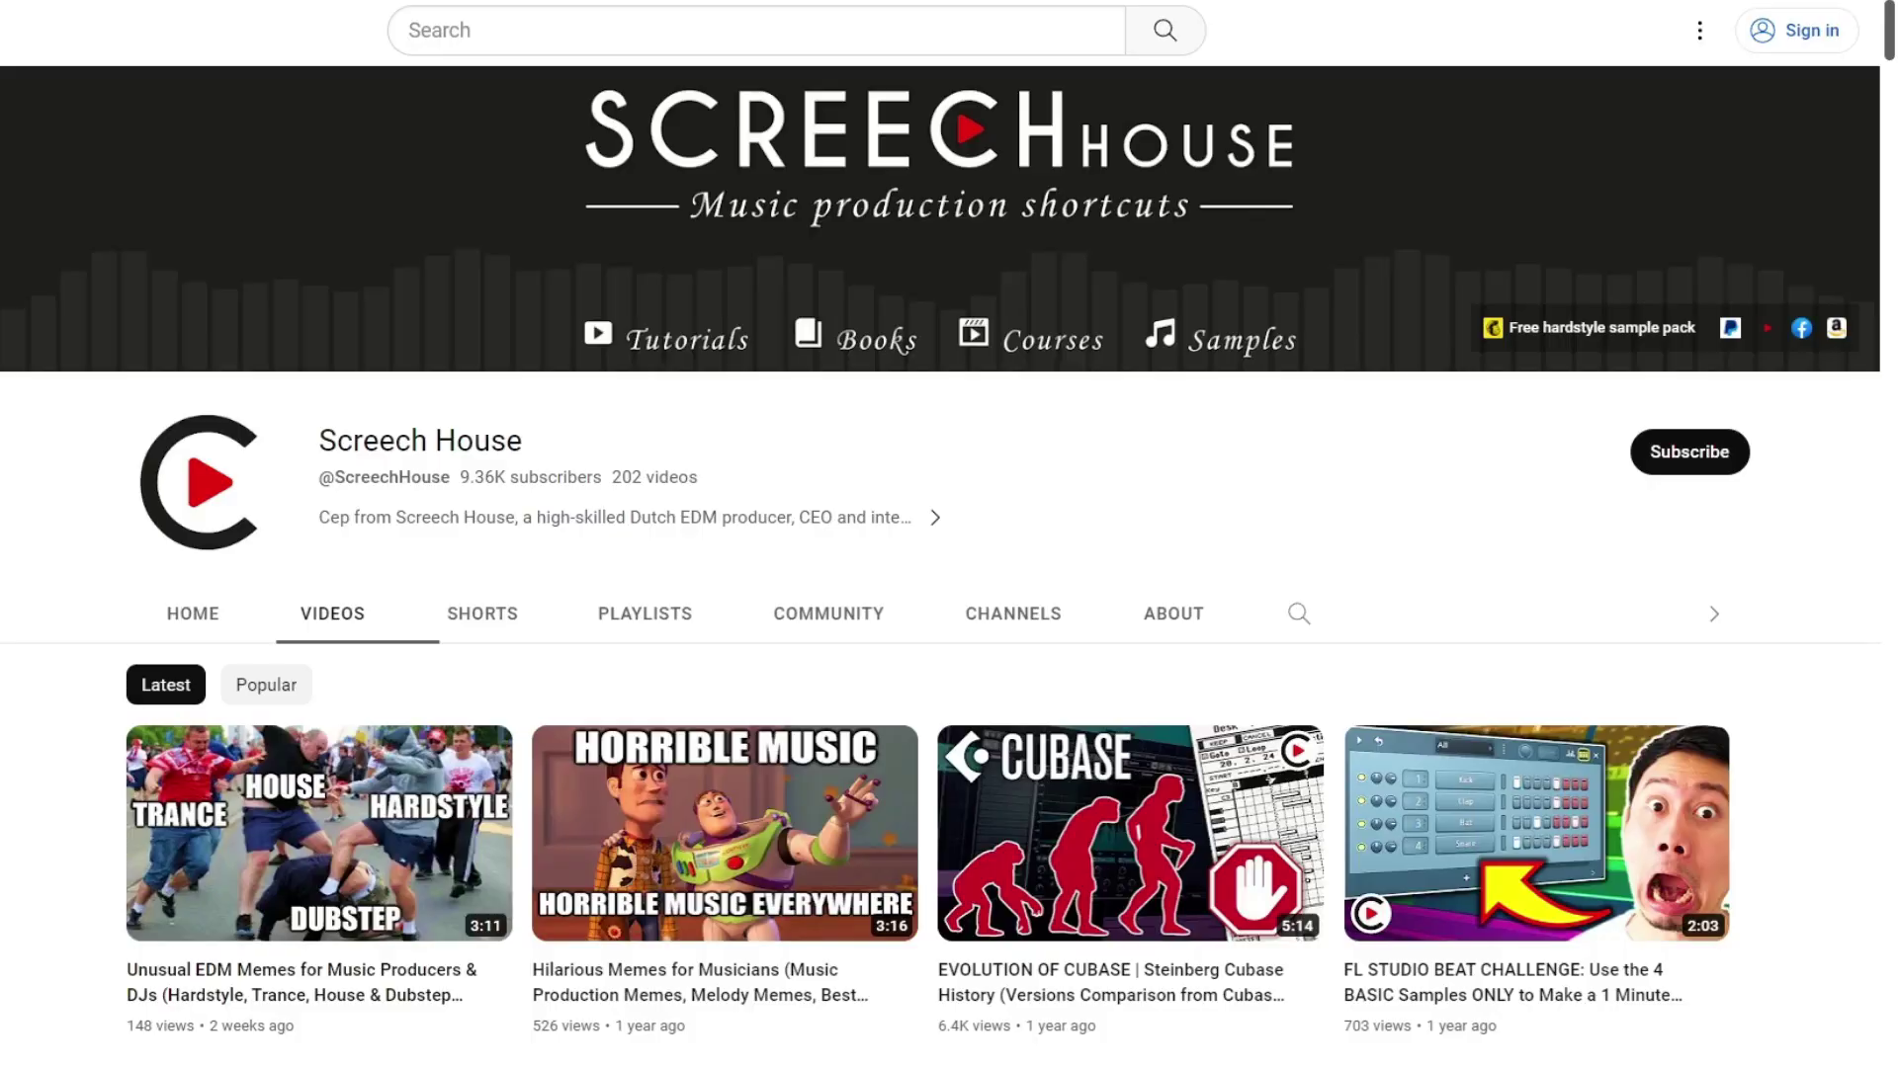
scroll(949, 594, down, 20)
scroll(949, 593, down, 20)
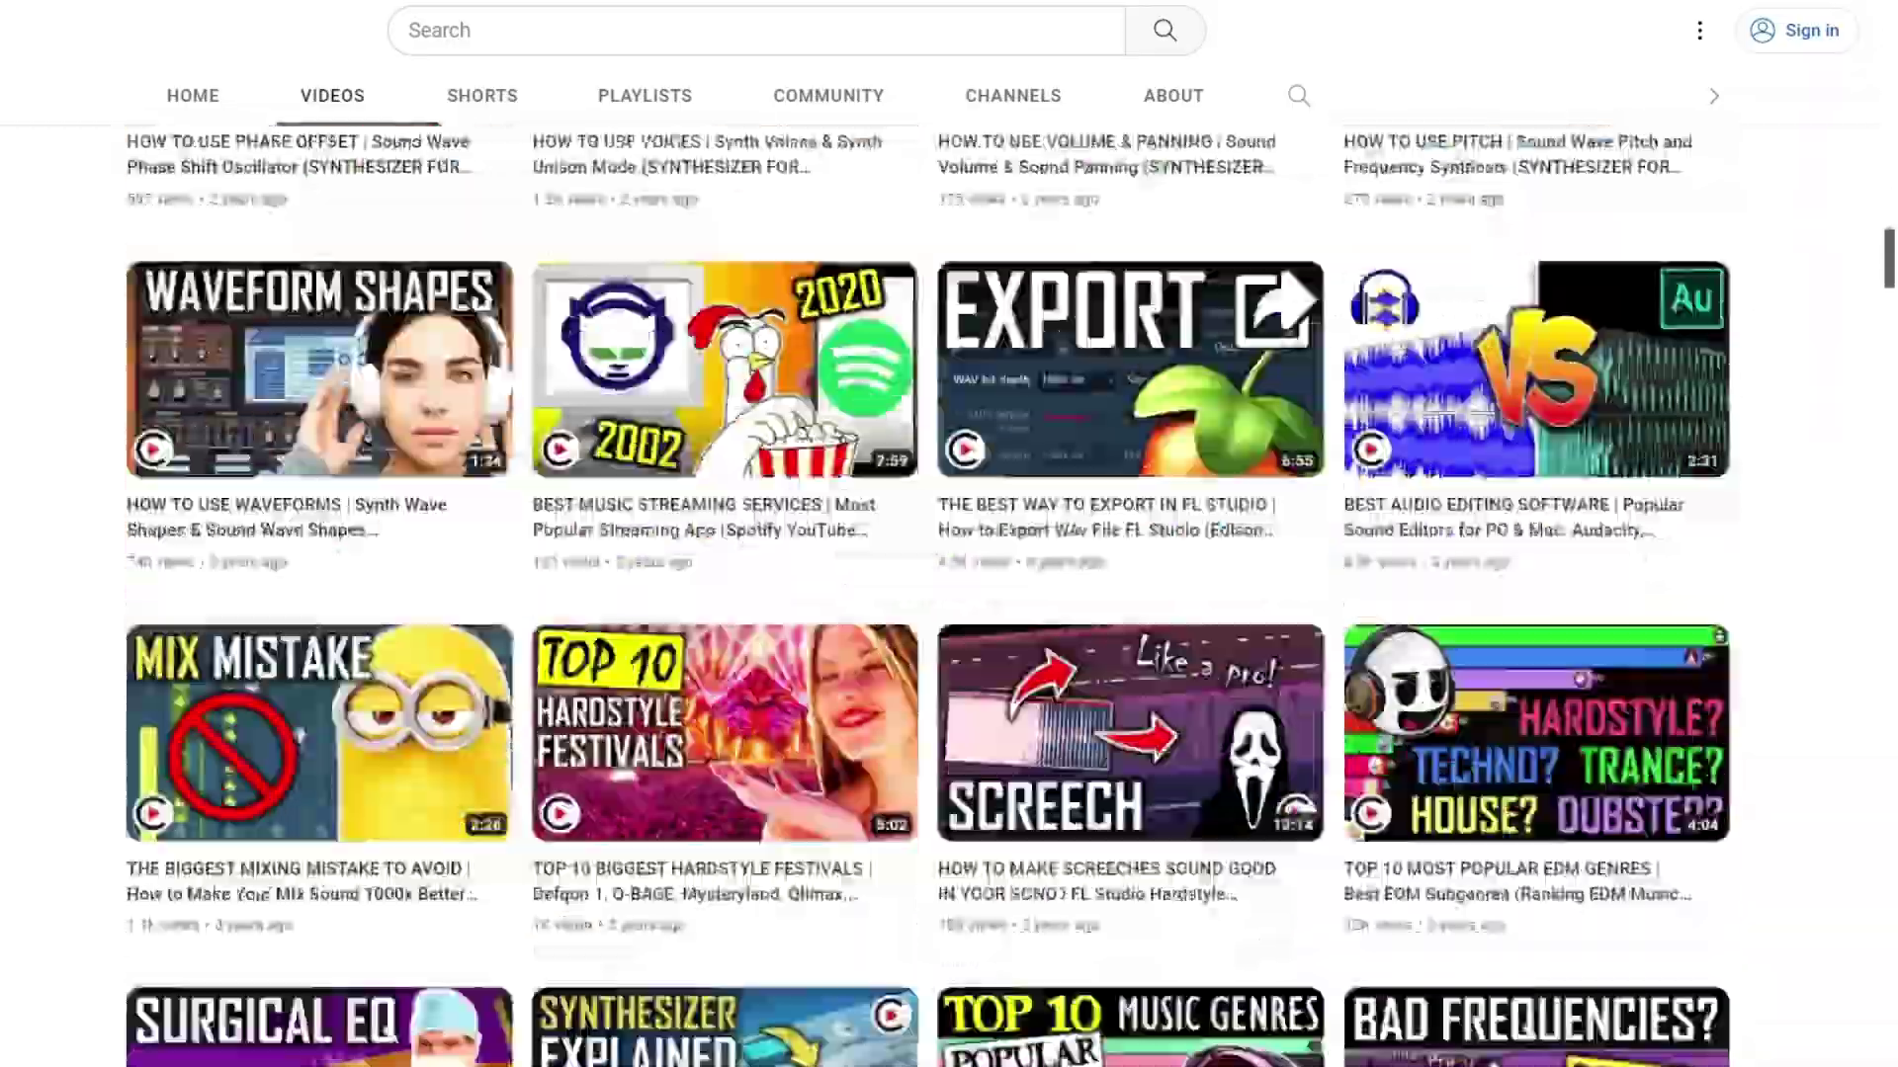
scroll(949, 593, down, 20)
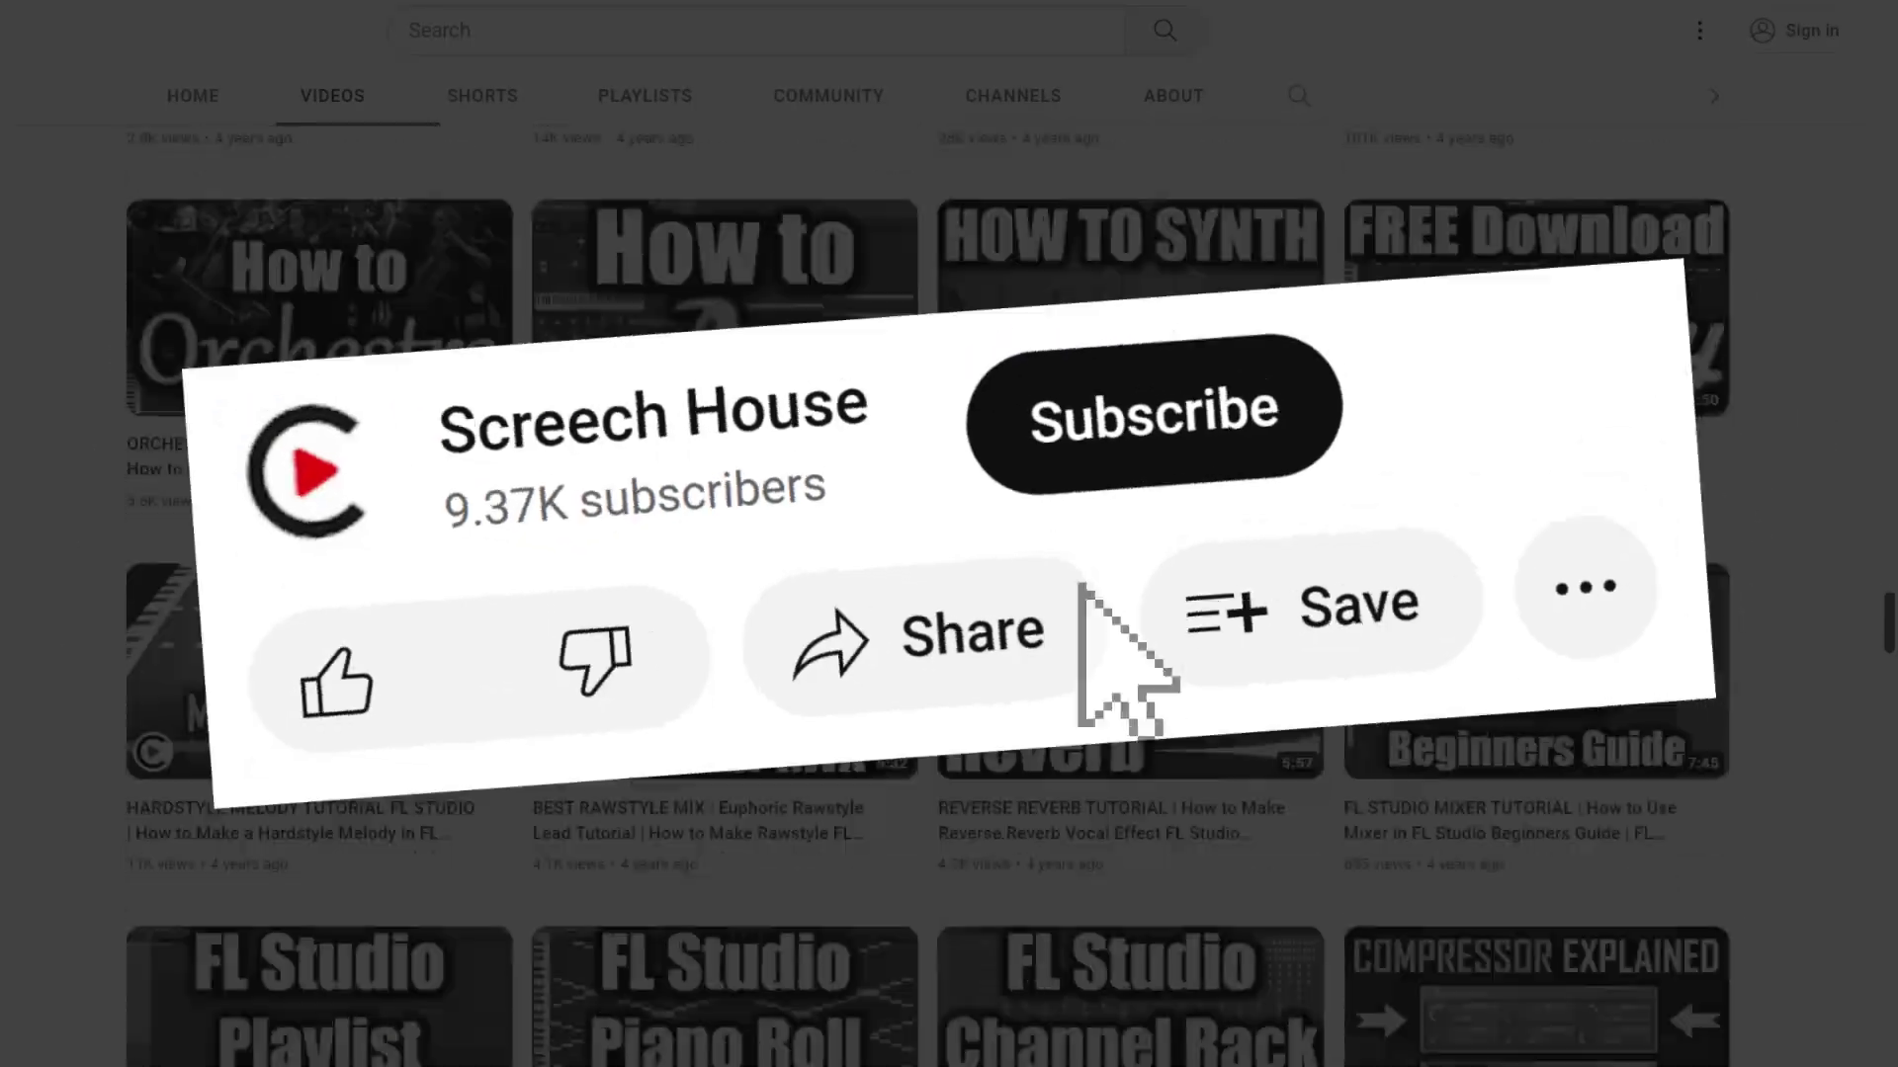
scroll(949, 593, down, 10)
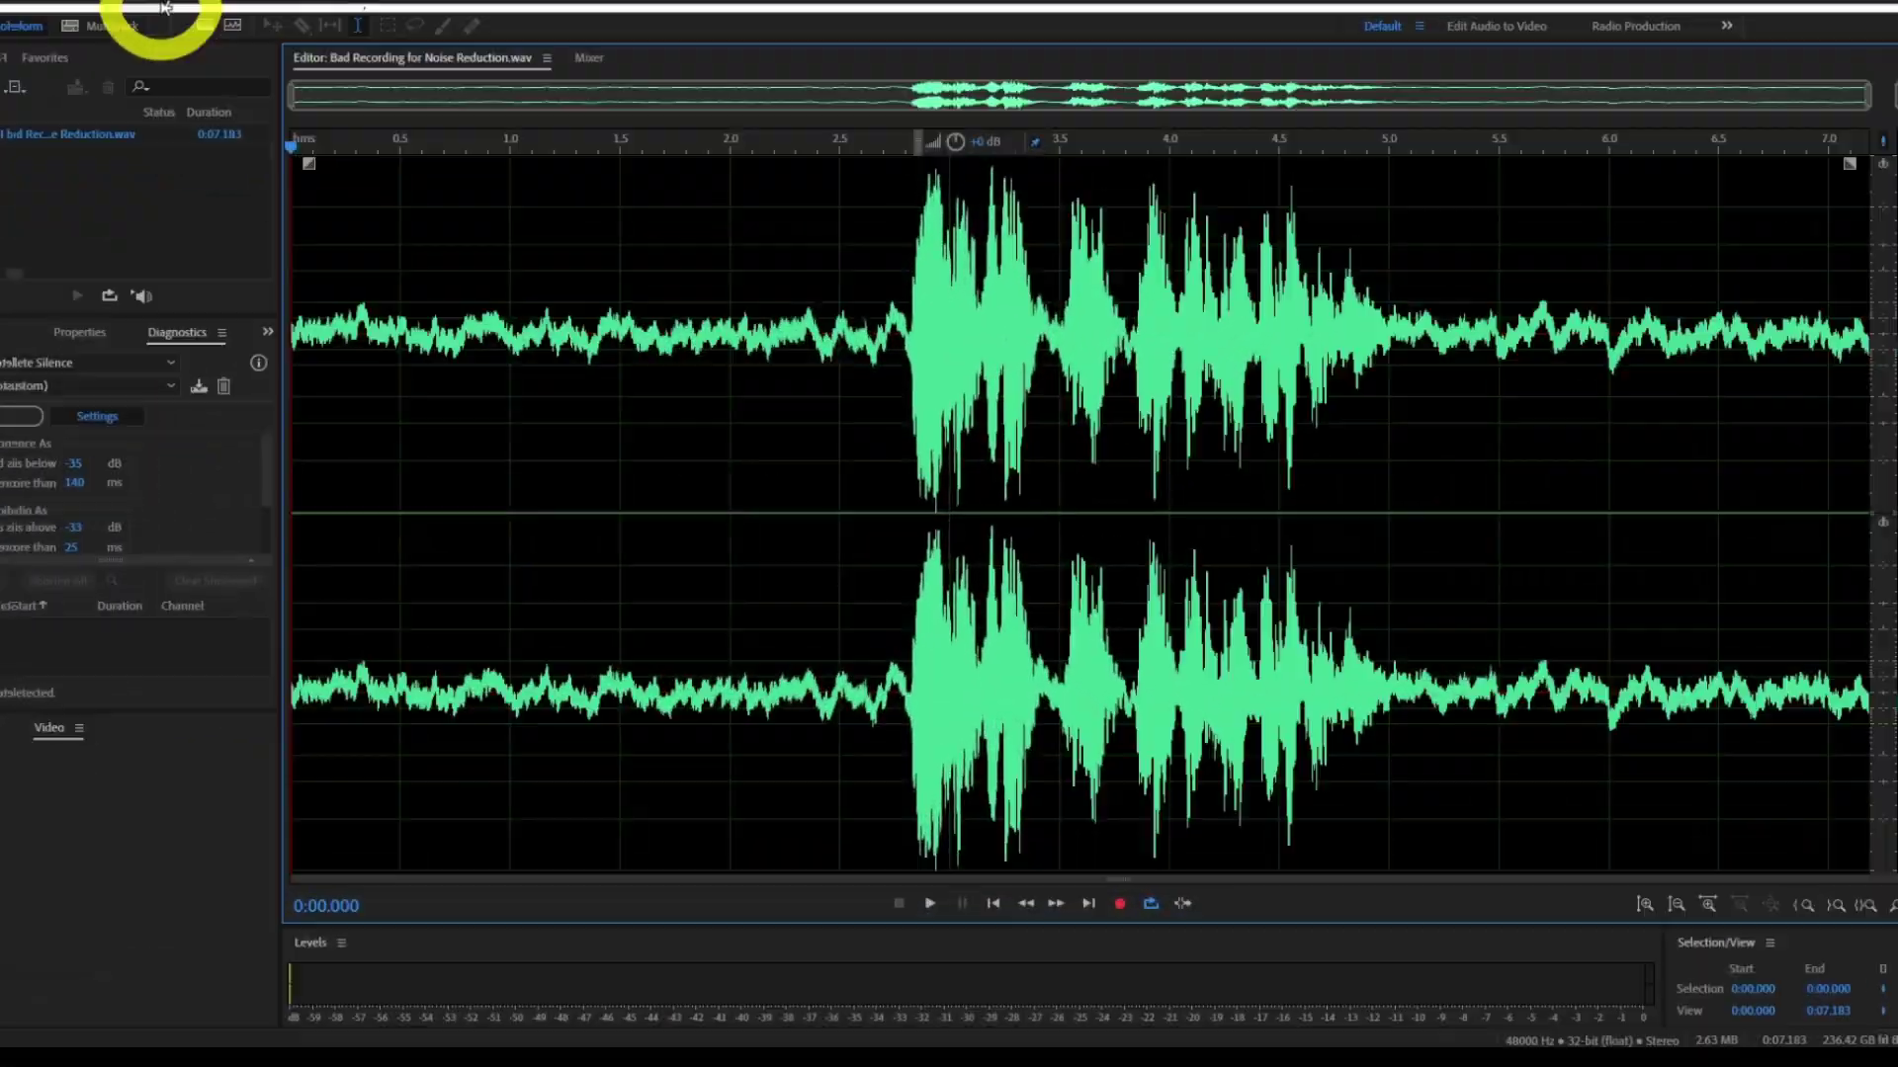
click(161, 10)
mouse_move(203, 351)
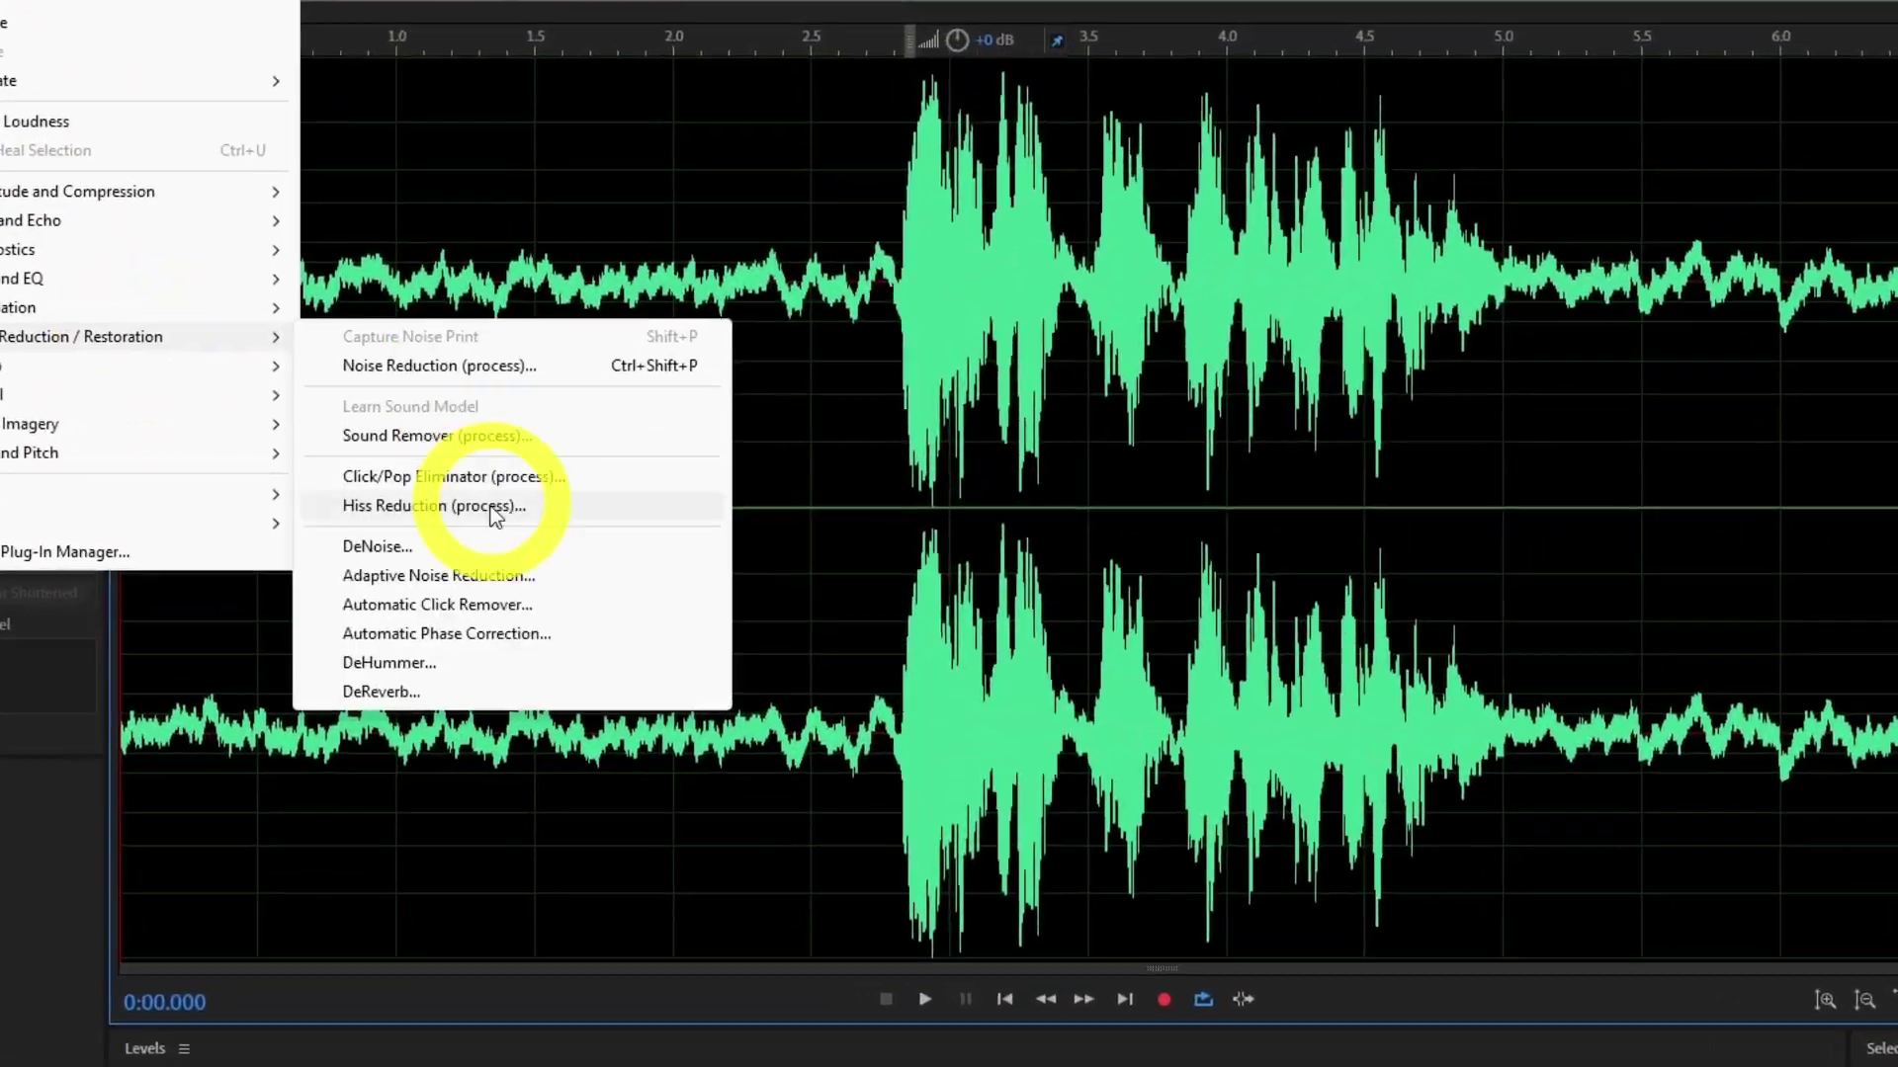
click(464, 382)
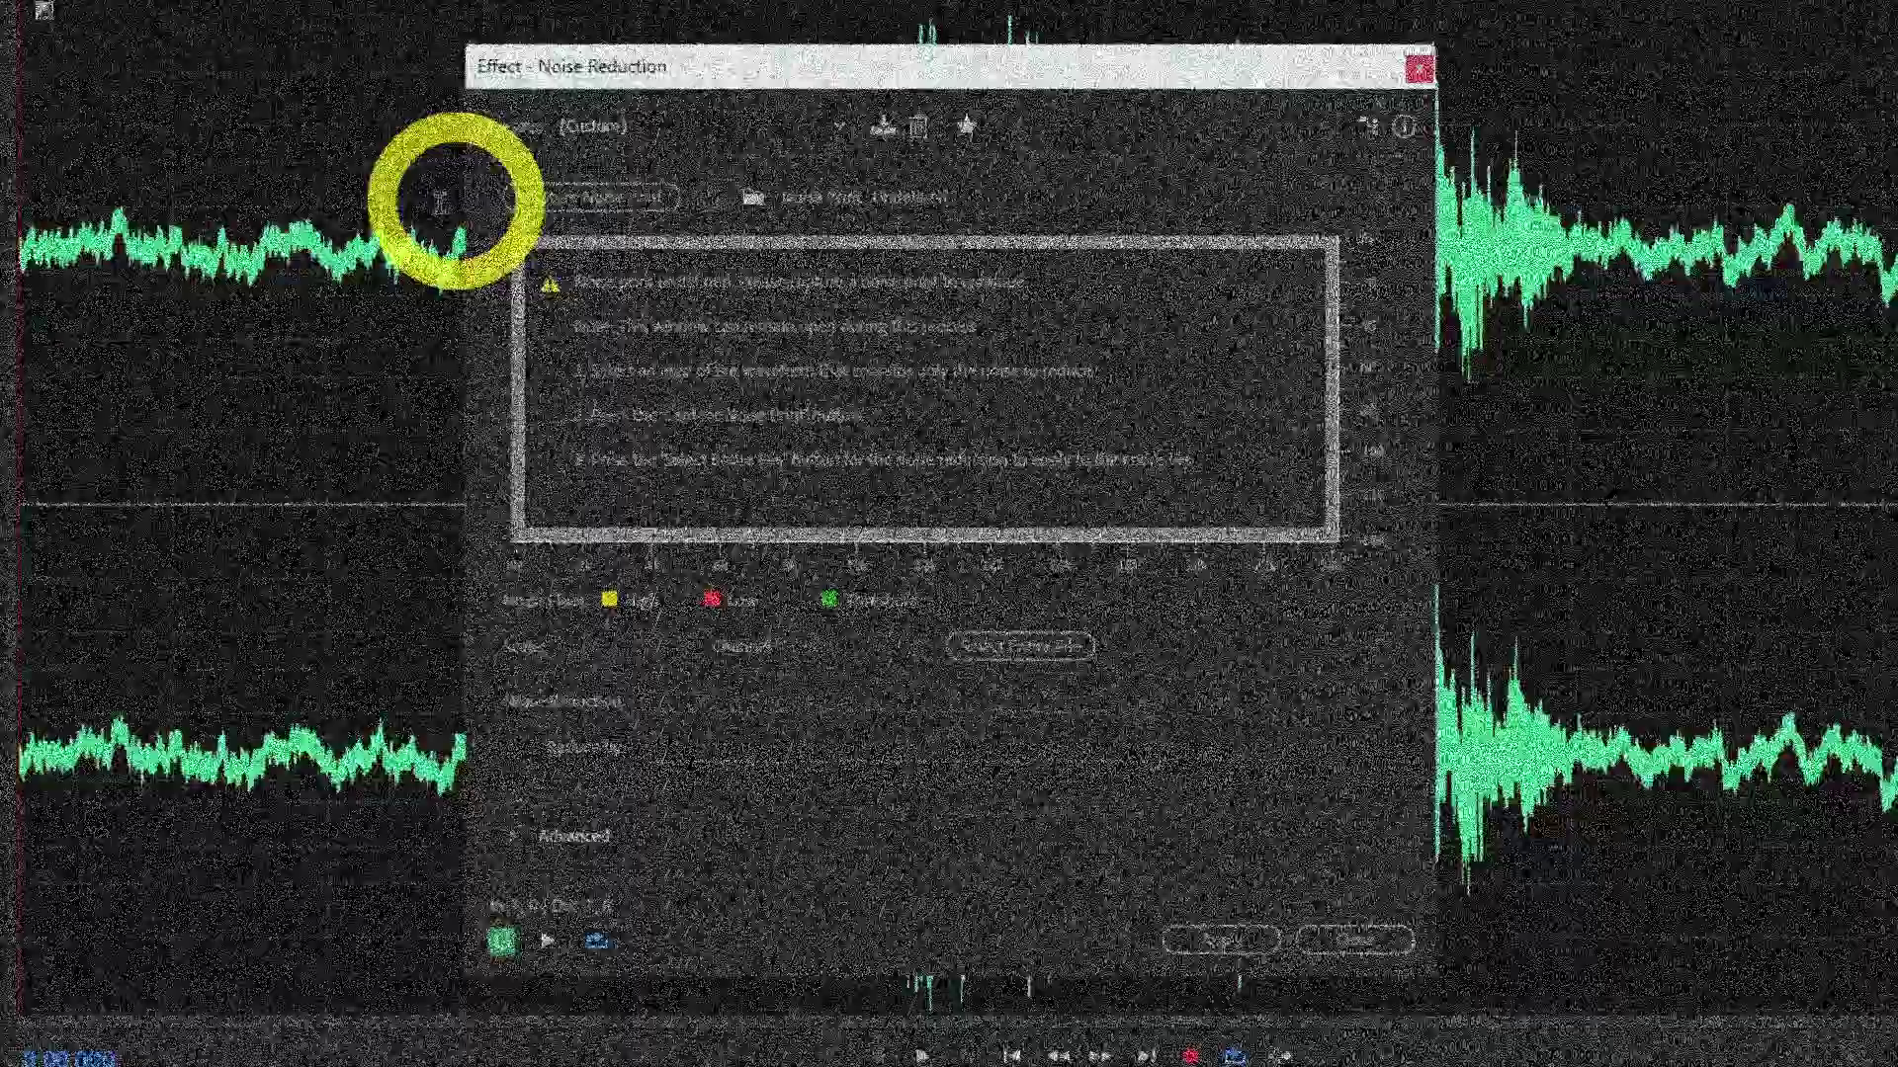
drag(63, 247, 402, 248)
click(573, 197)
click(548, 941)
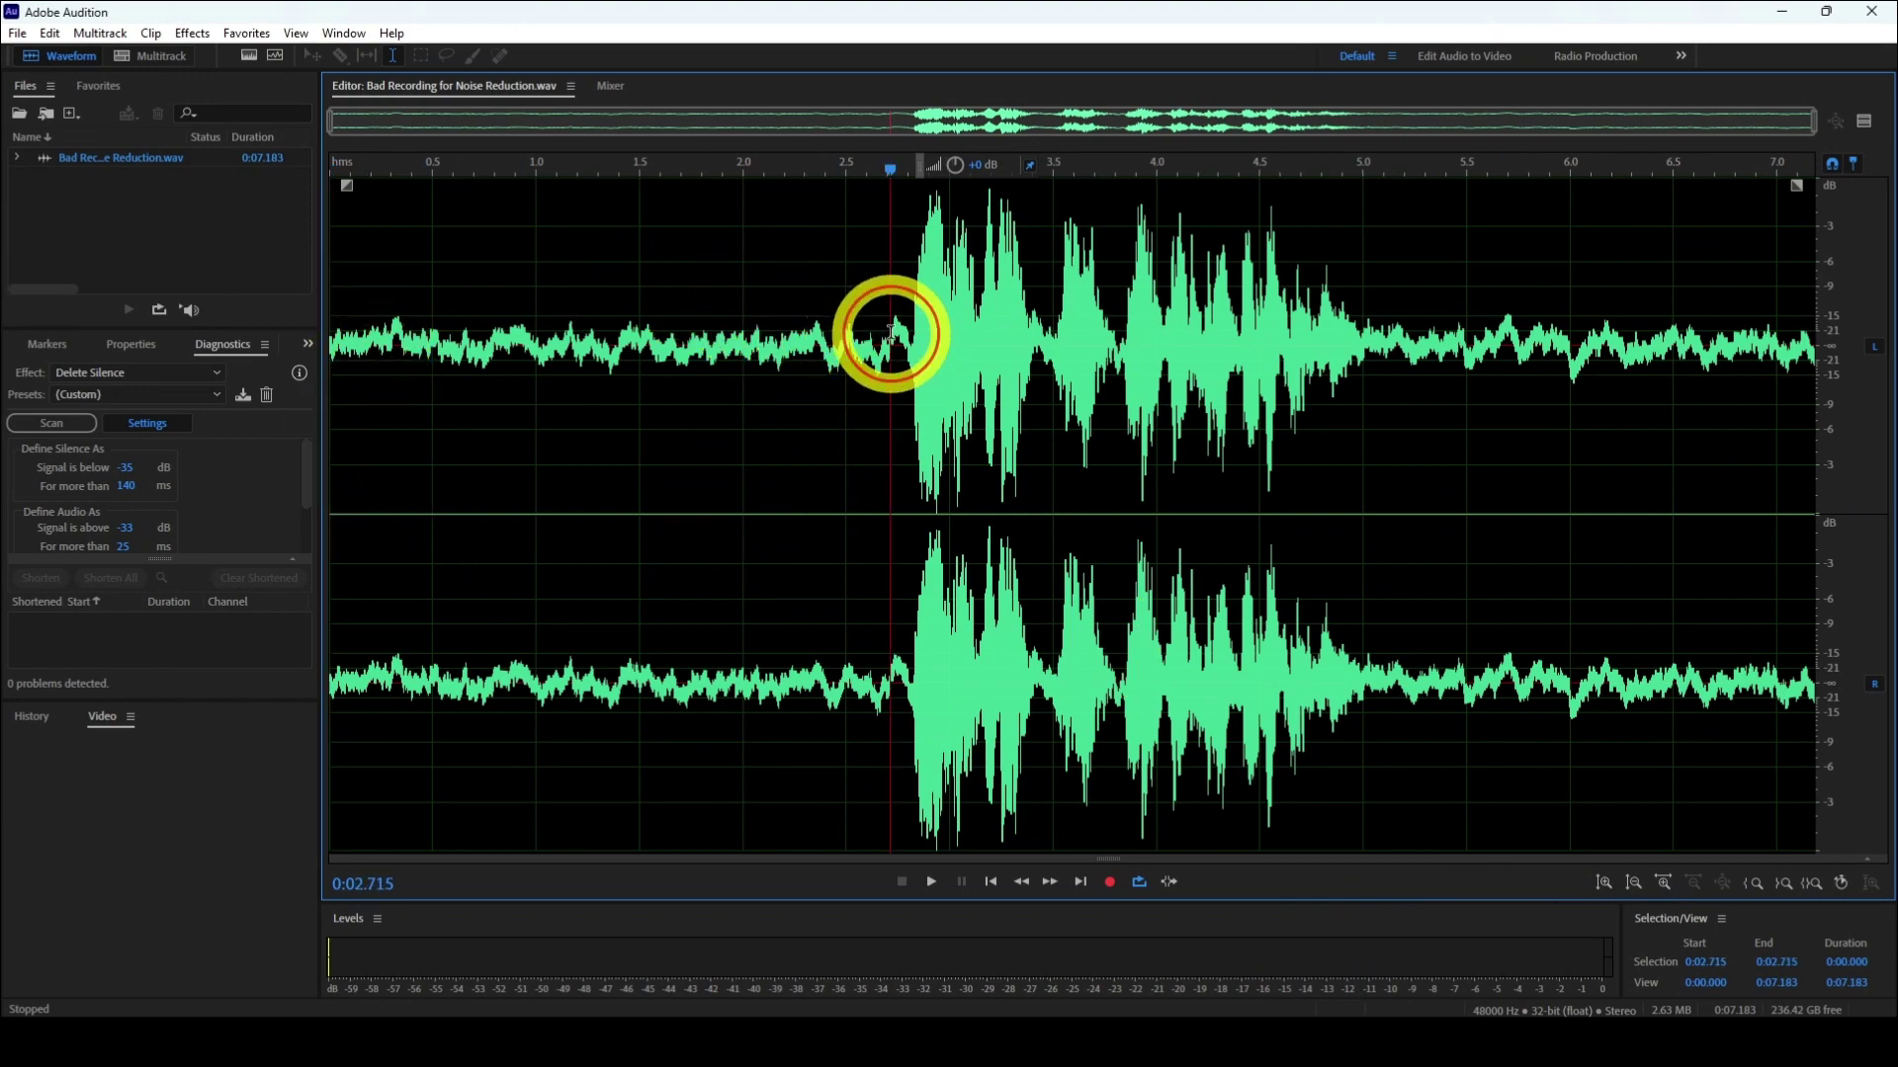
- Select and listen to the noise-only first 2.7 seconds, then show Noise Reduction / Restoration effects
drag(890, 333, 267, 318)
key(space)
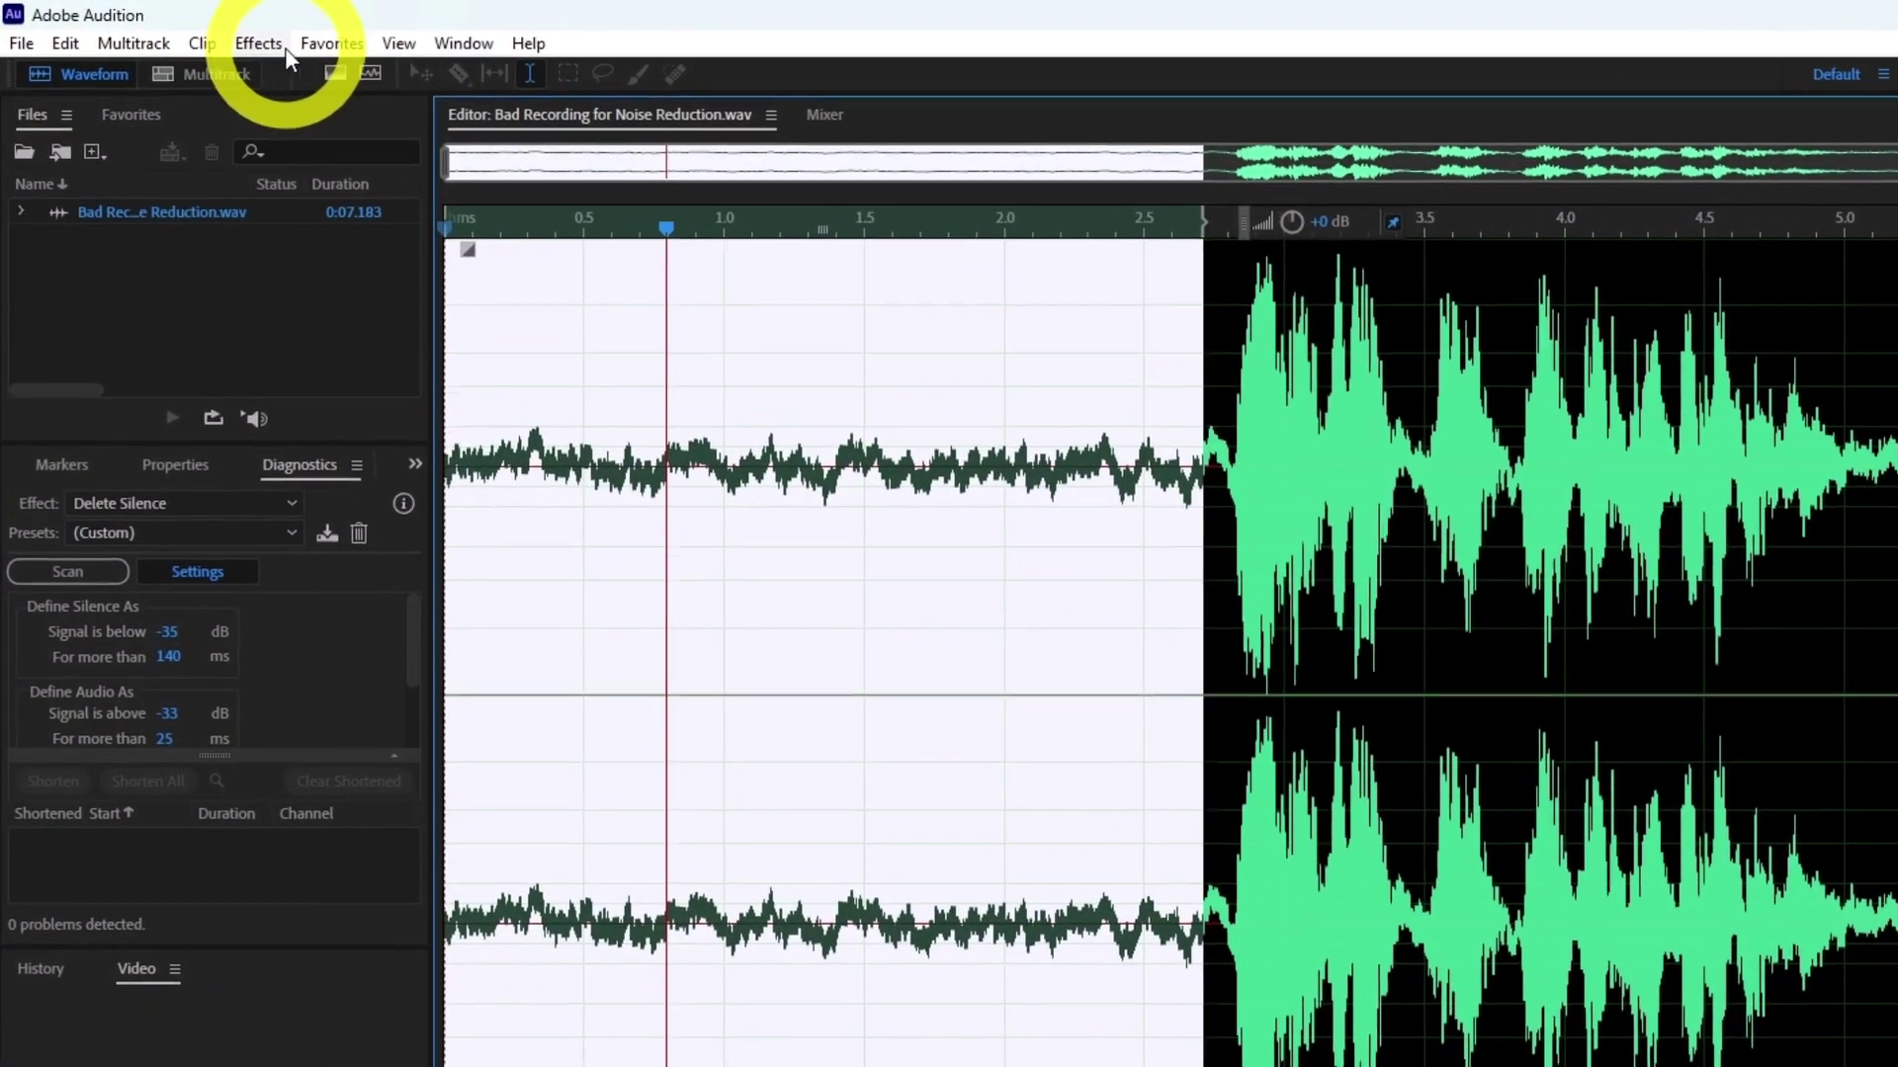
click(283, 48)
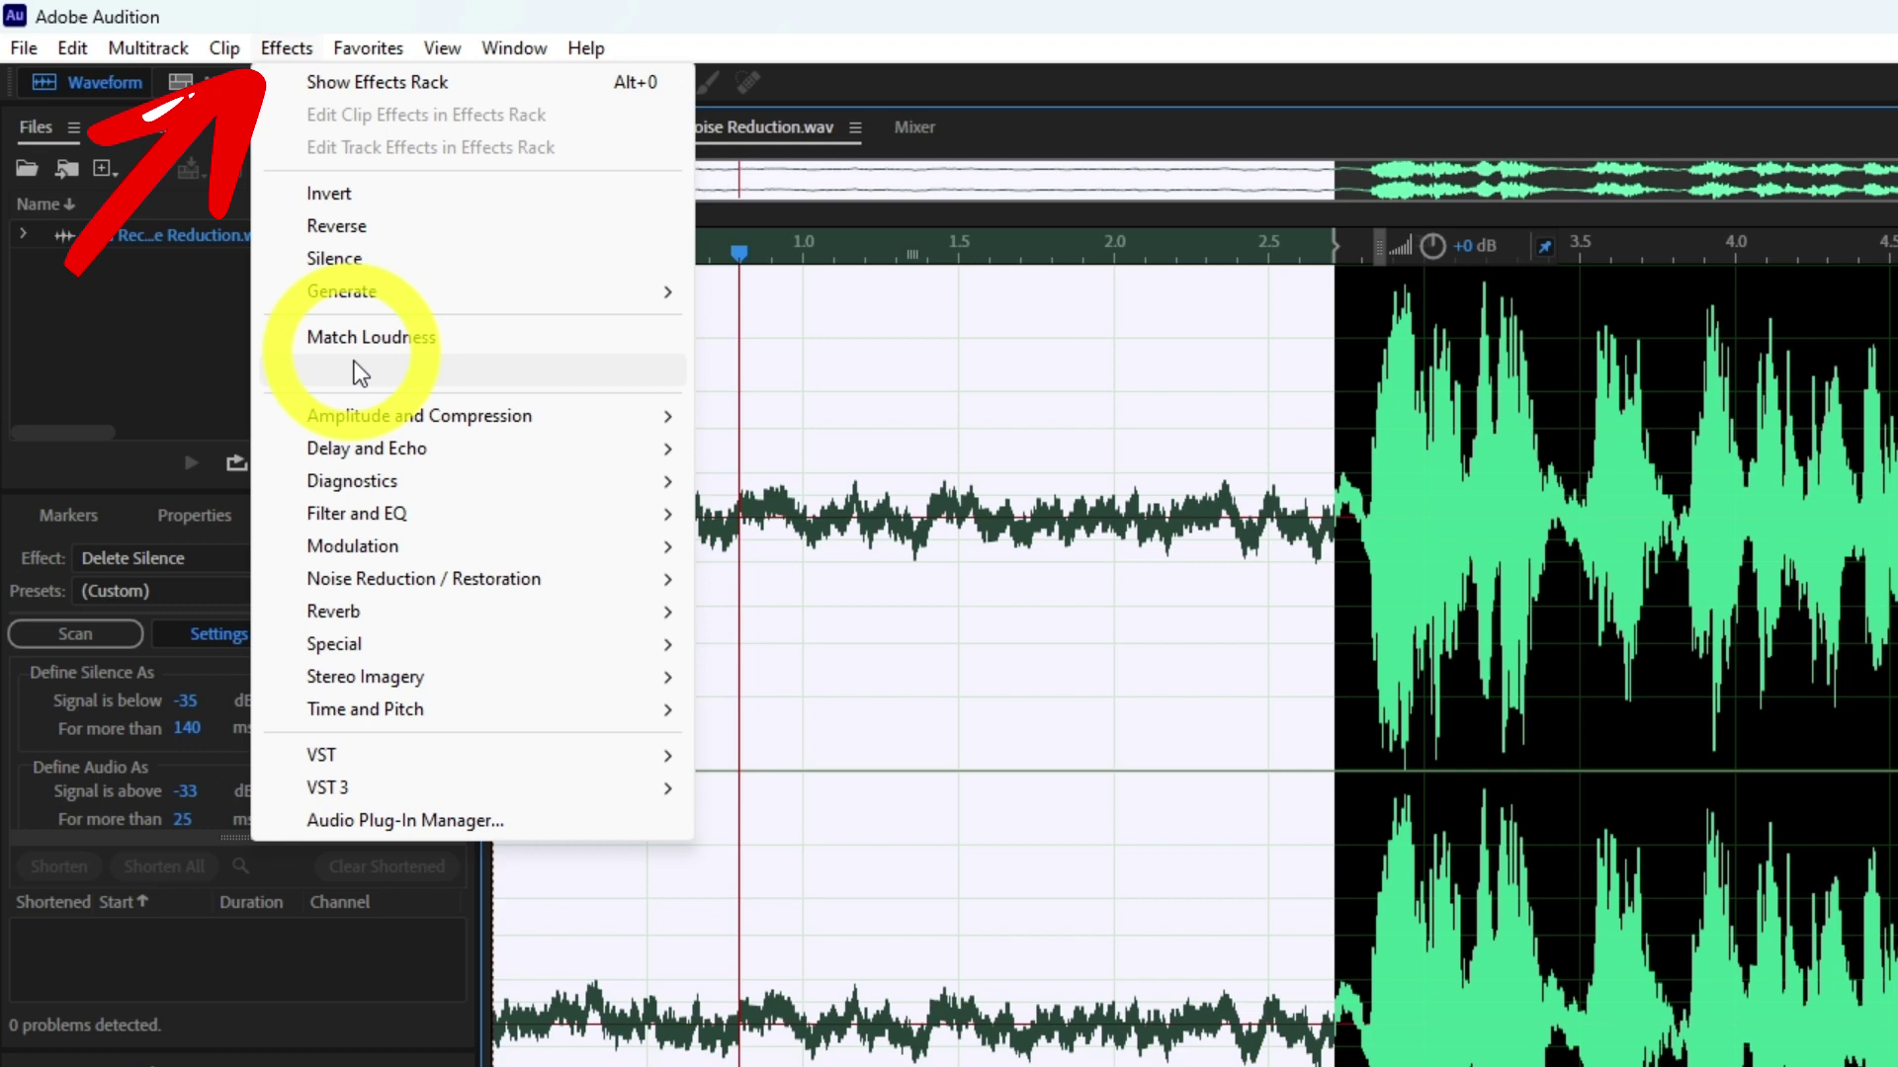
mouse_move(441, 577)
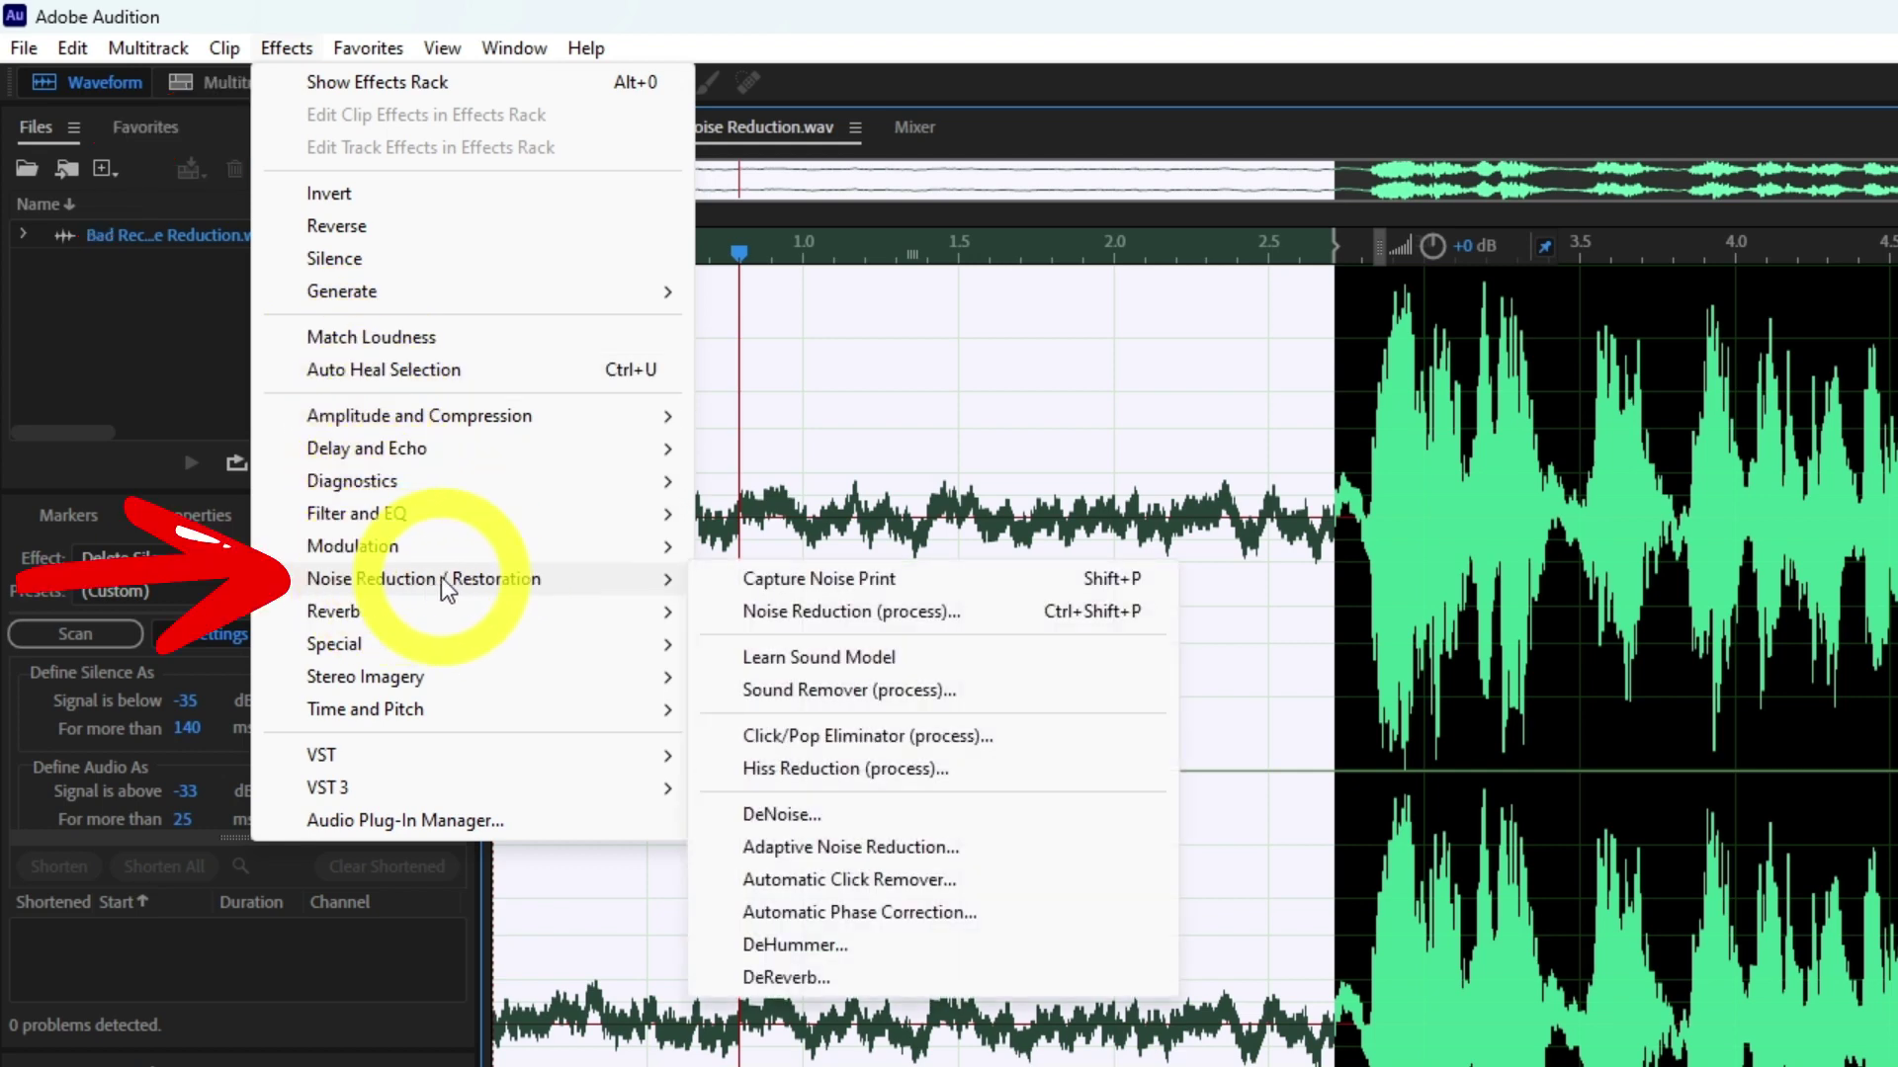
- Capture a noise print from the silent opening in Noise Reduction (process), then select the entire file
click(870, 621)
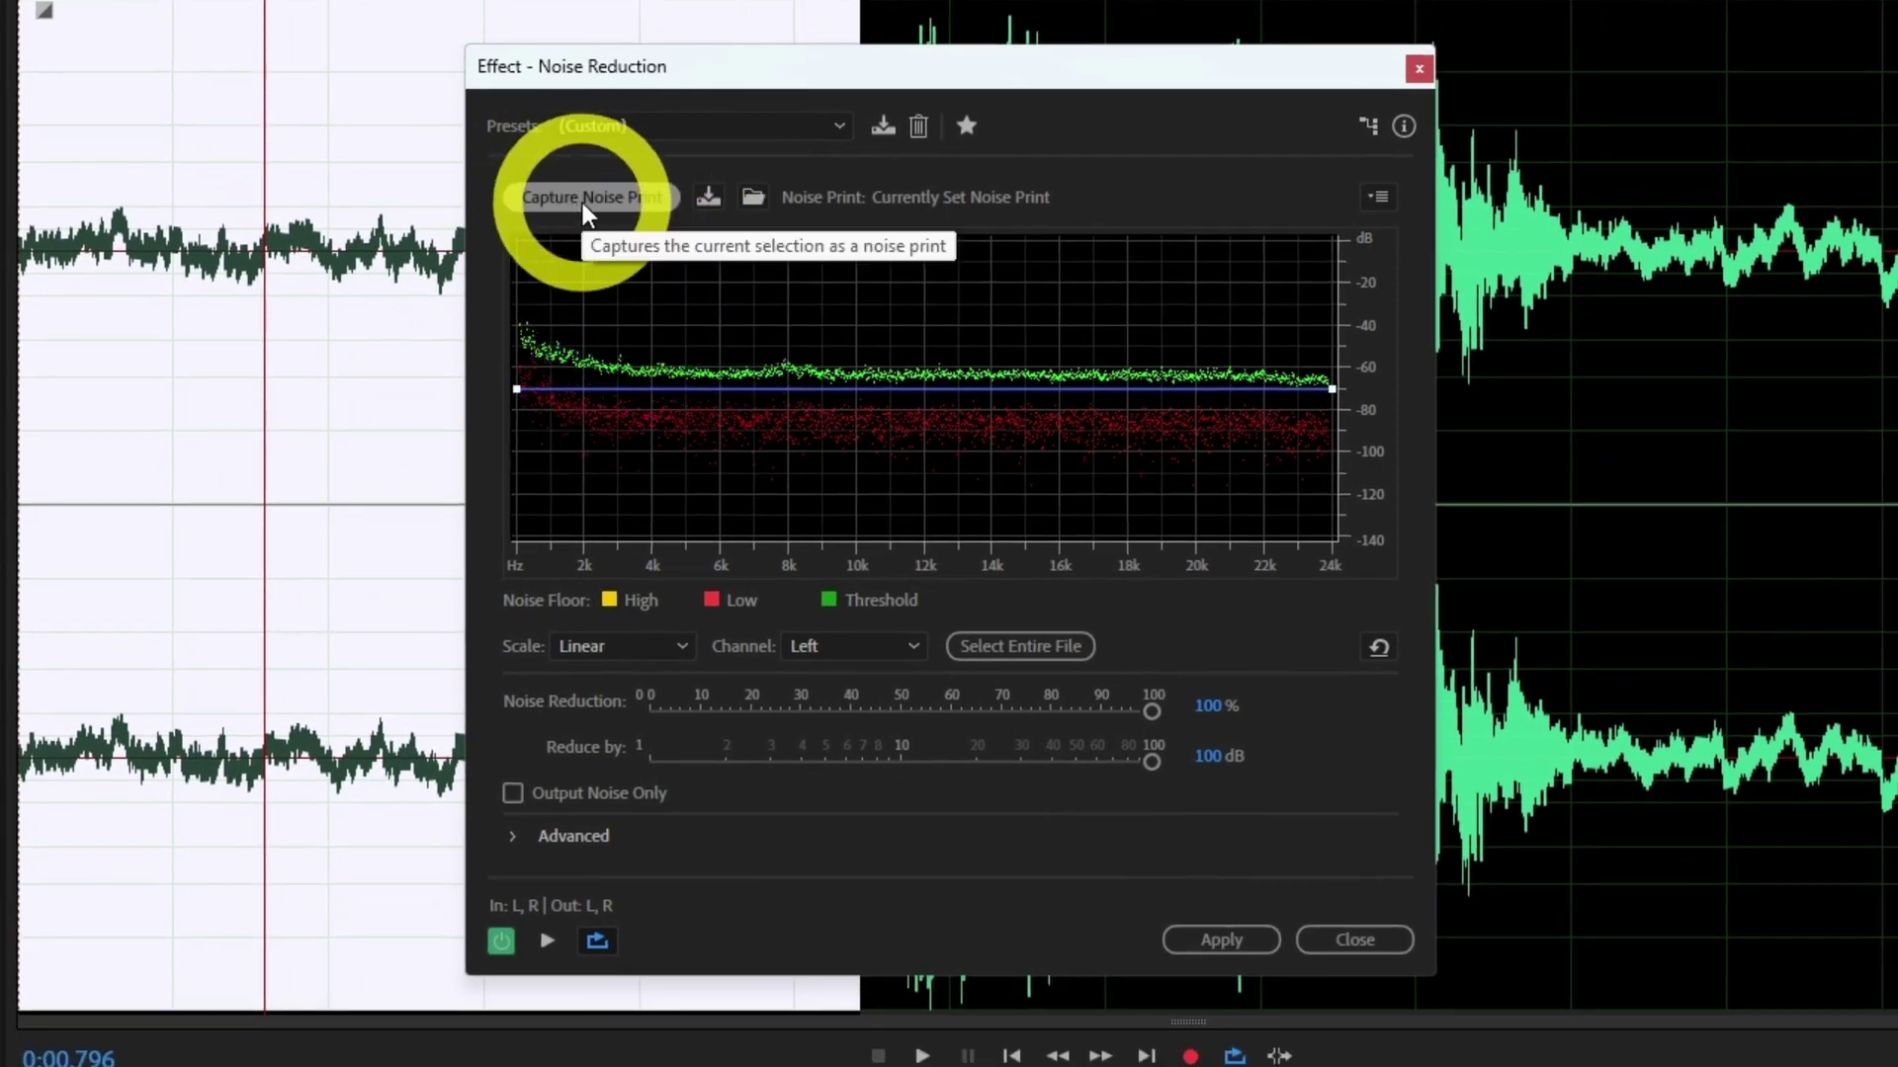
click(583, 203)
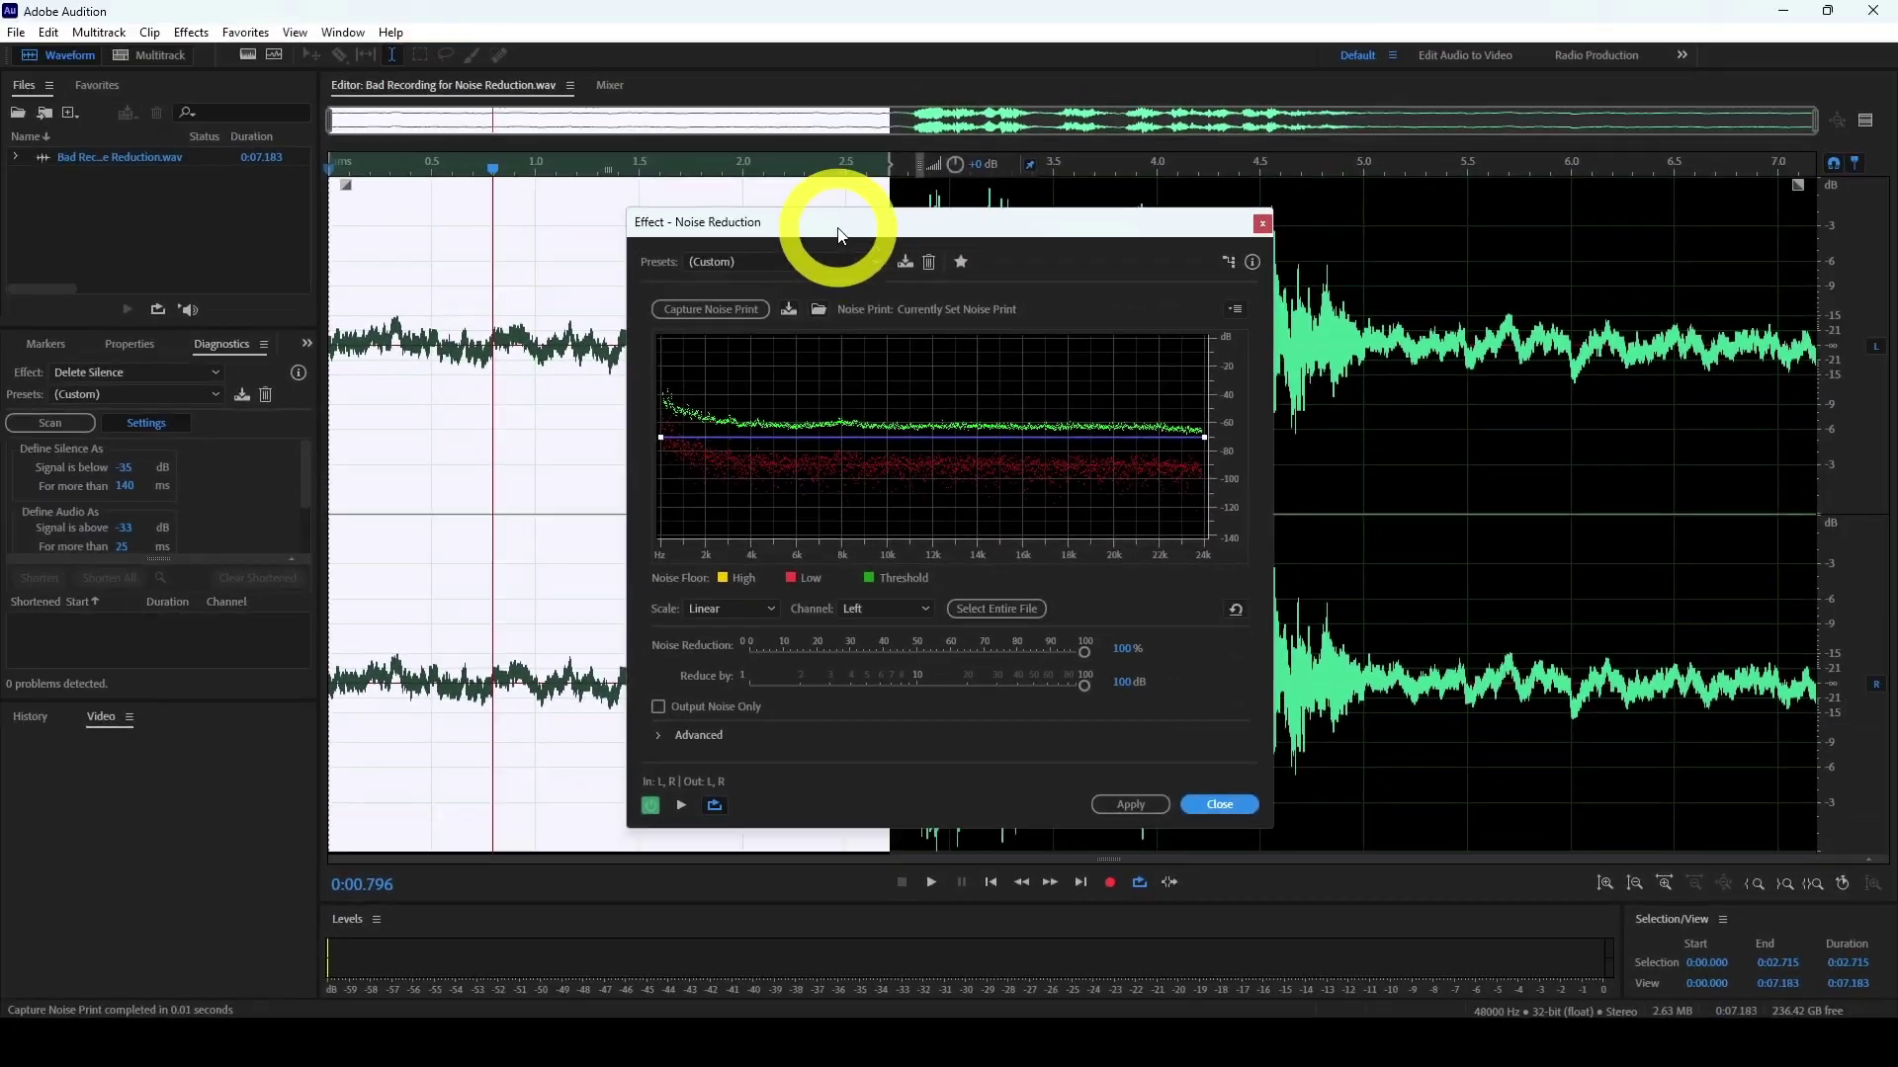
drag(862, 188, 1004, 192)
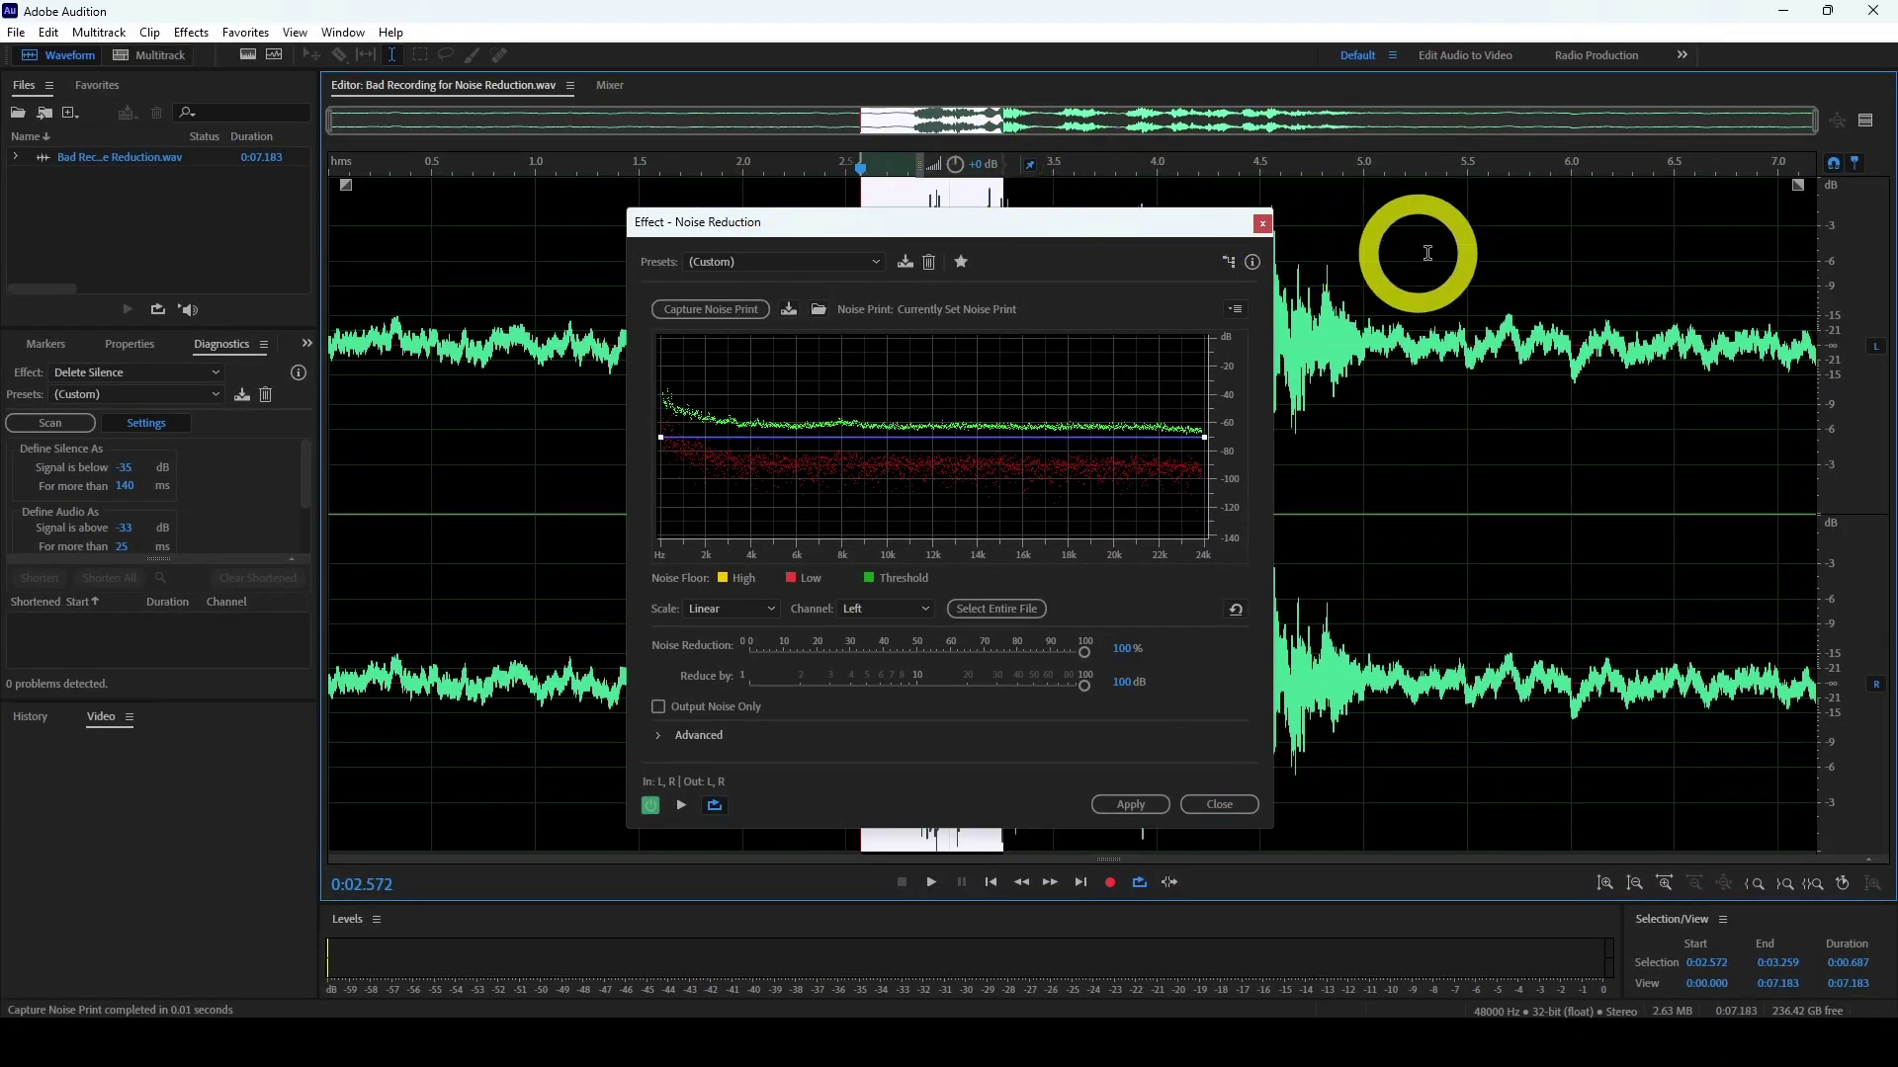
drag(1427, 253, 1539, 261)
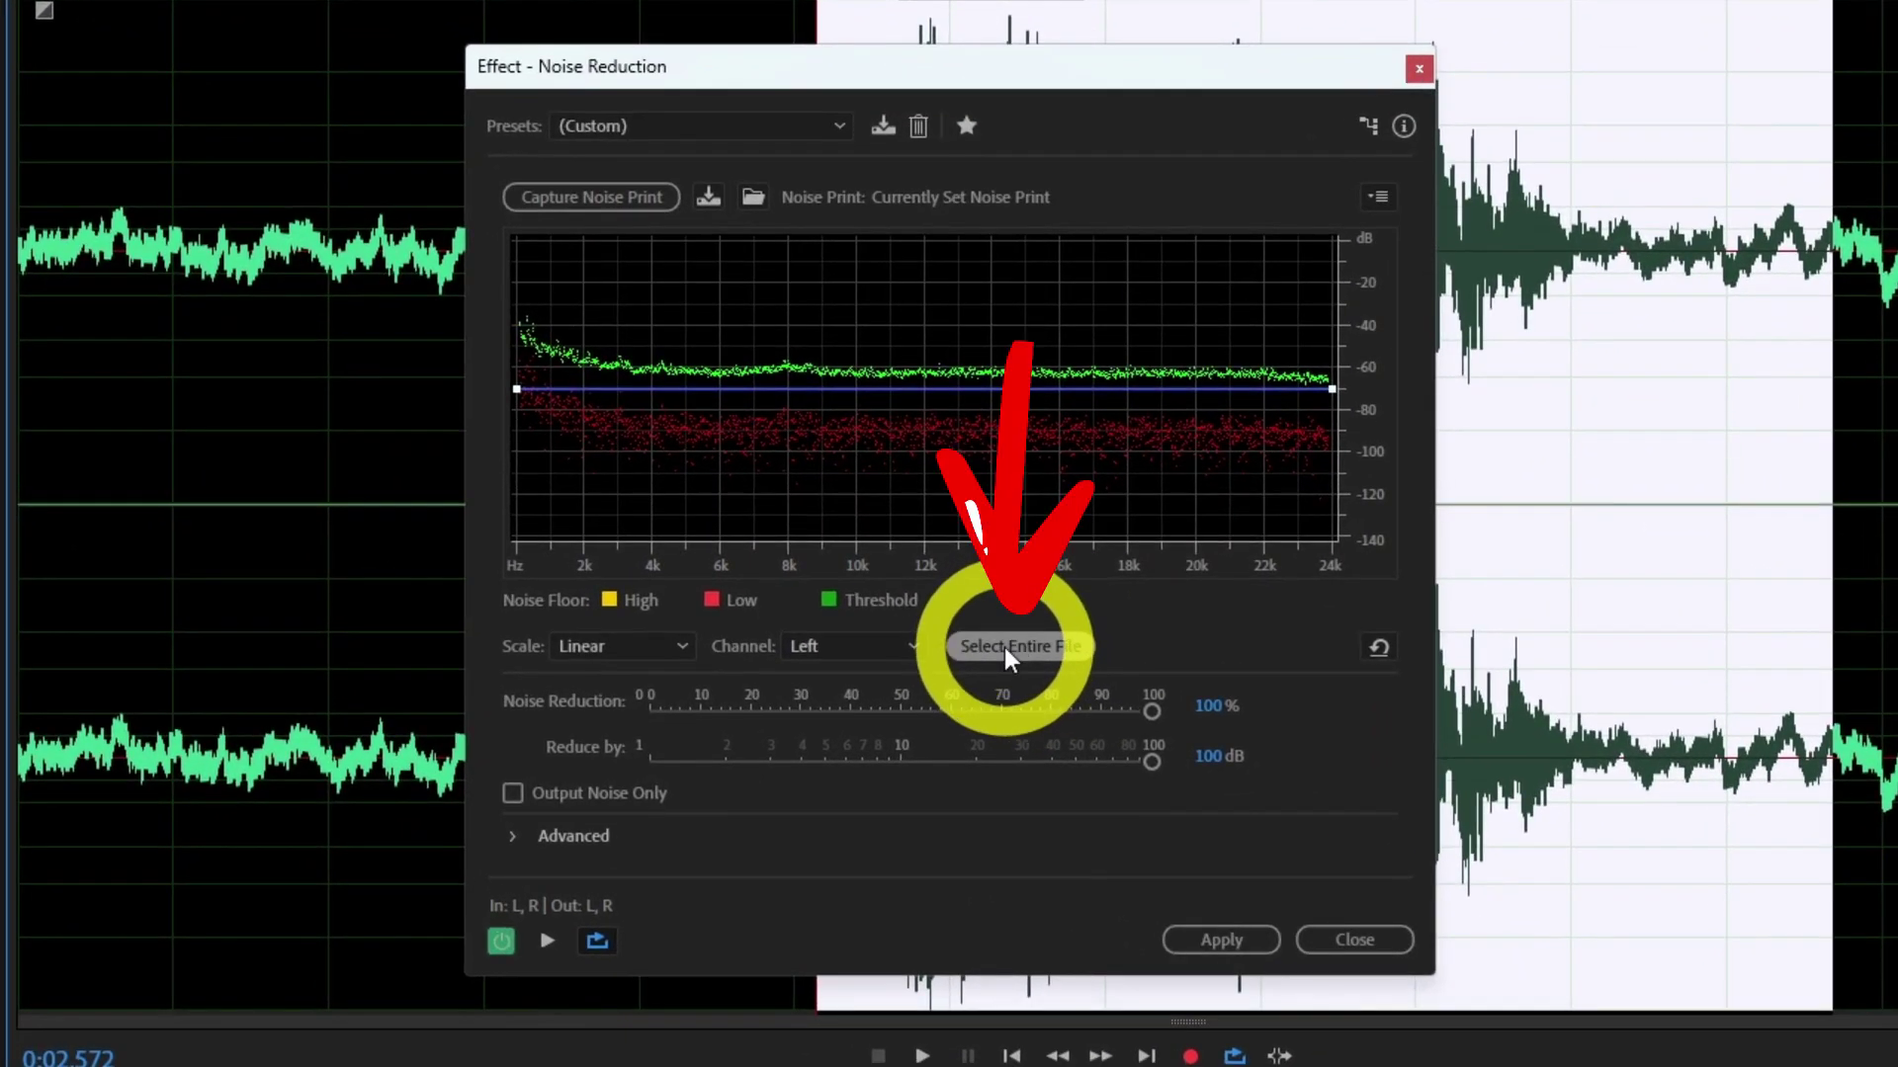
click(1001, 638)
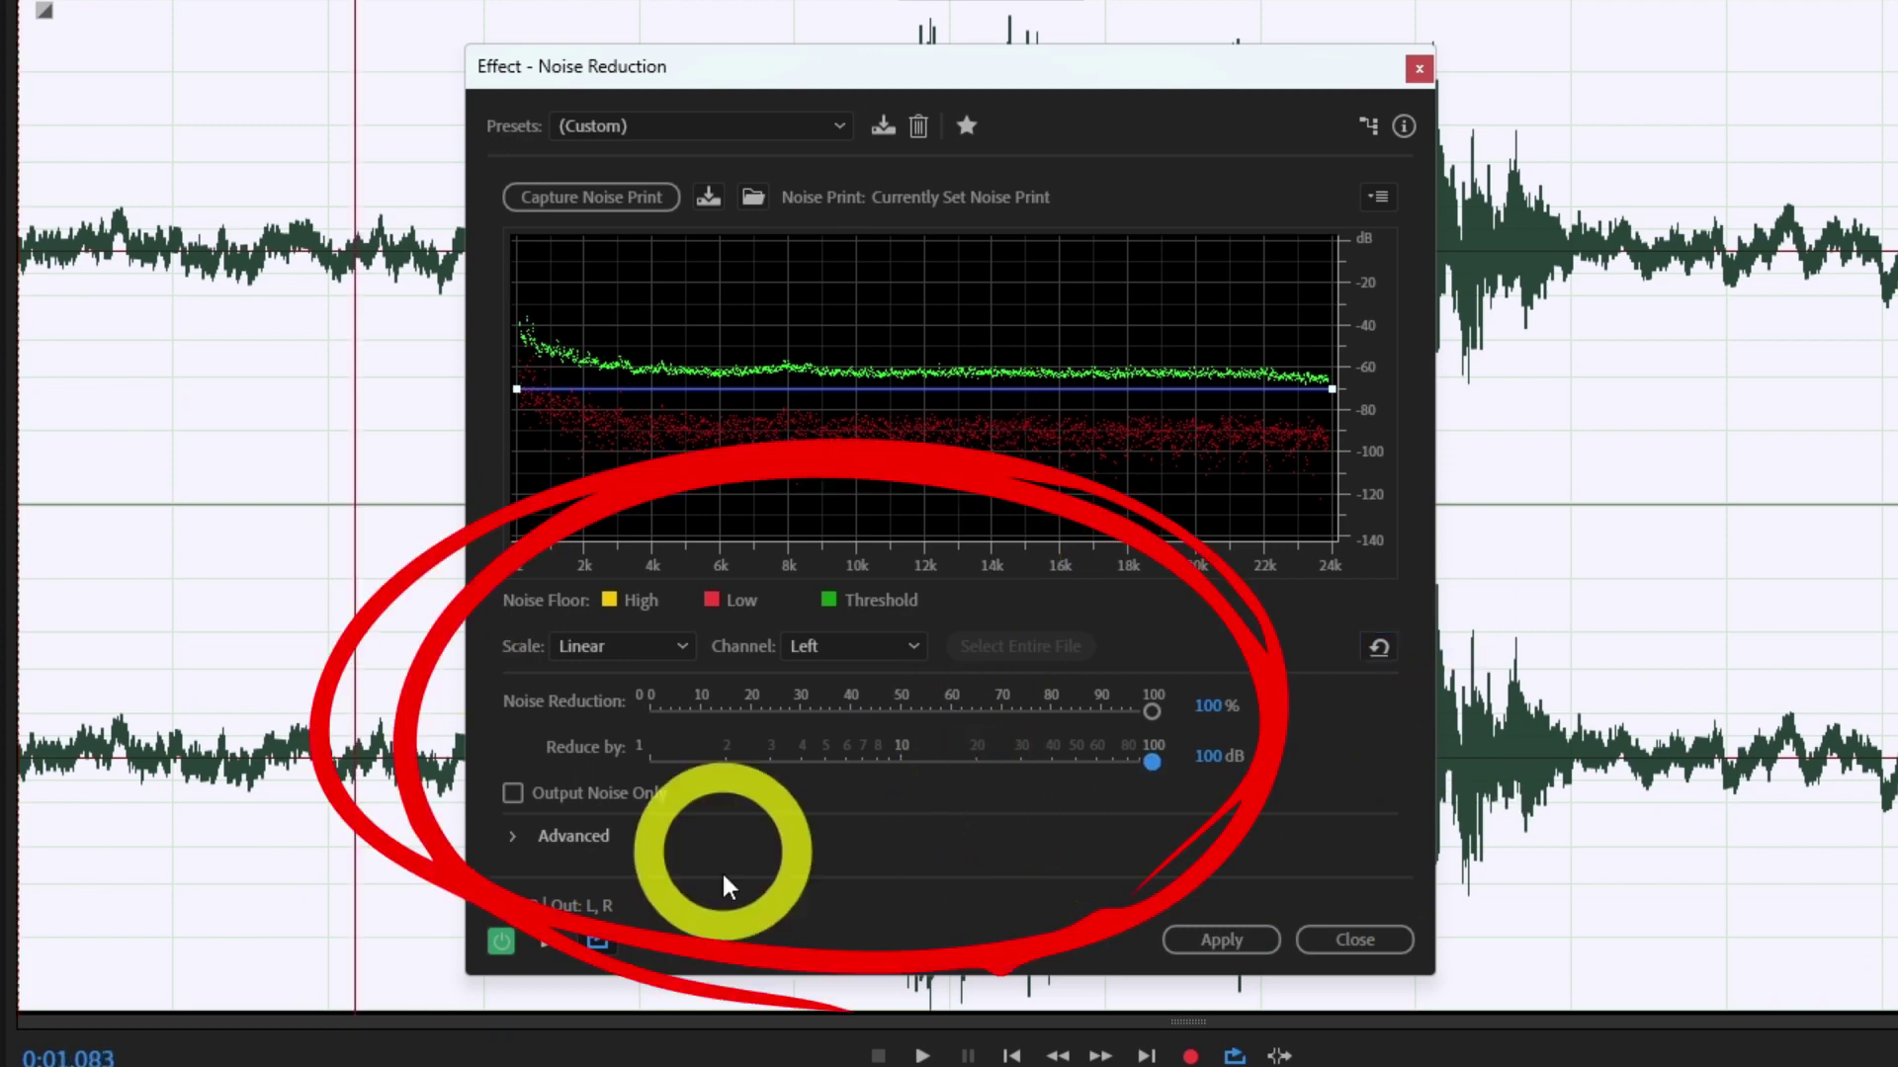
- Keep Scale at Linear and Channel at Left, with reduction at 100% and 100 dB
click(636, 660)
click(622, 678)
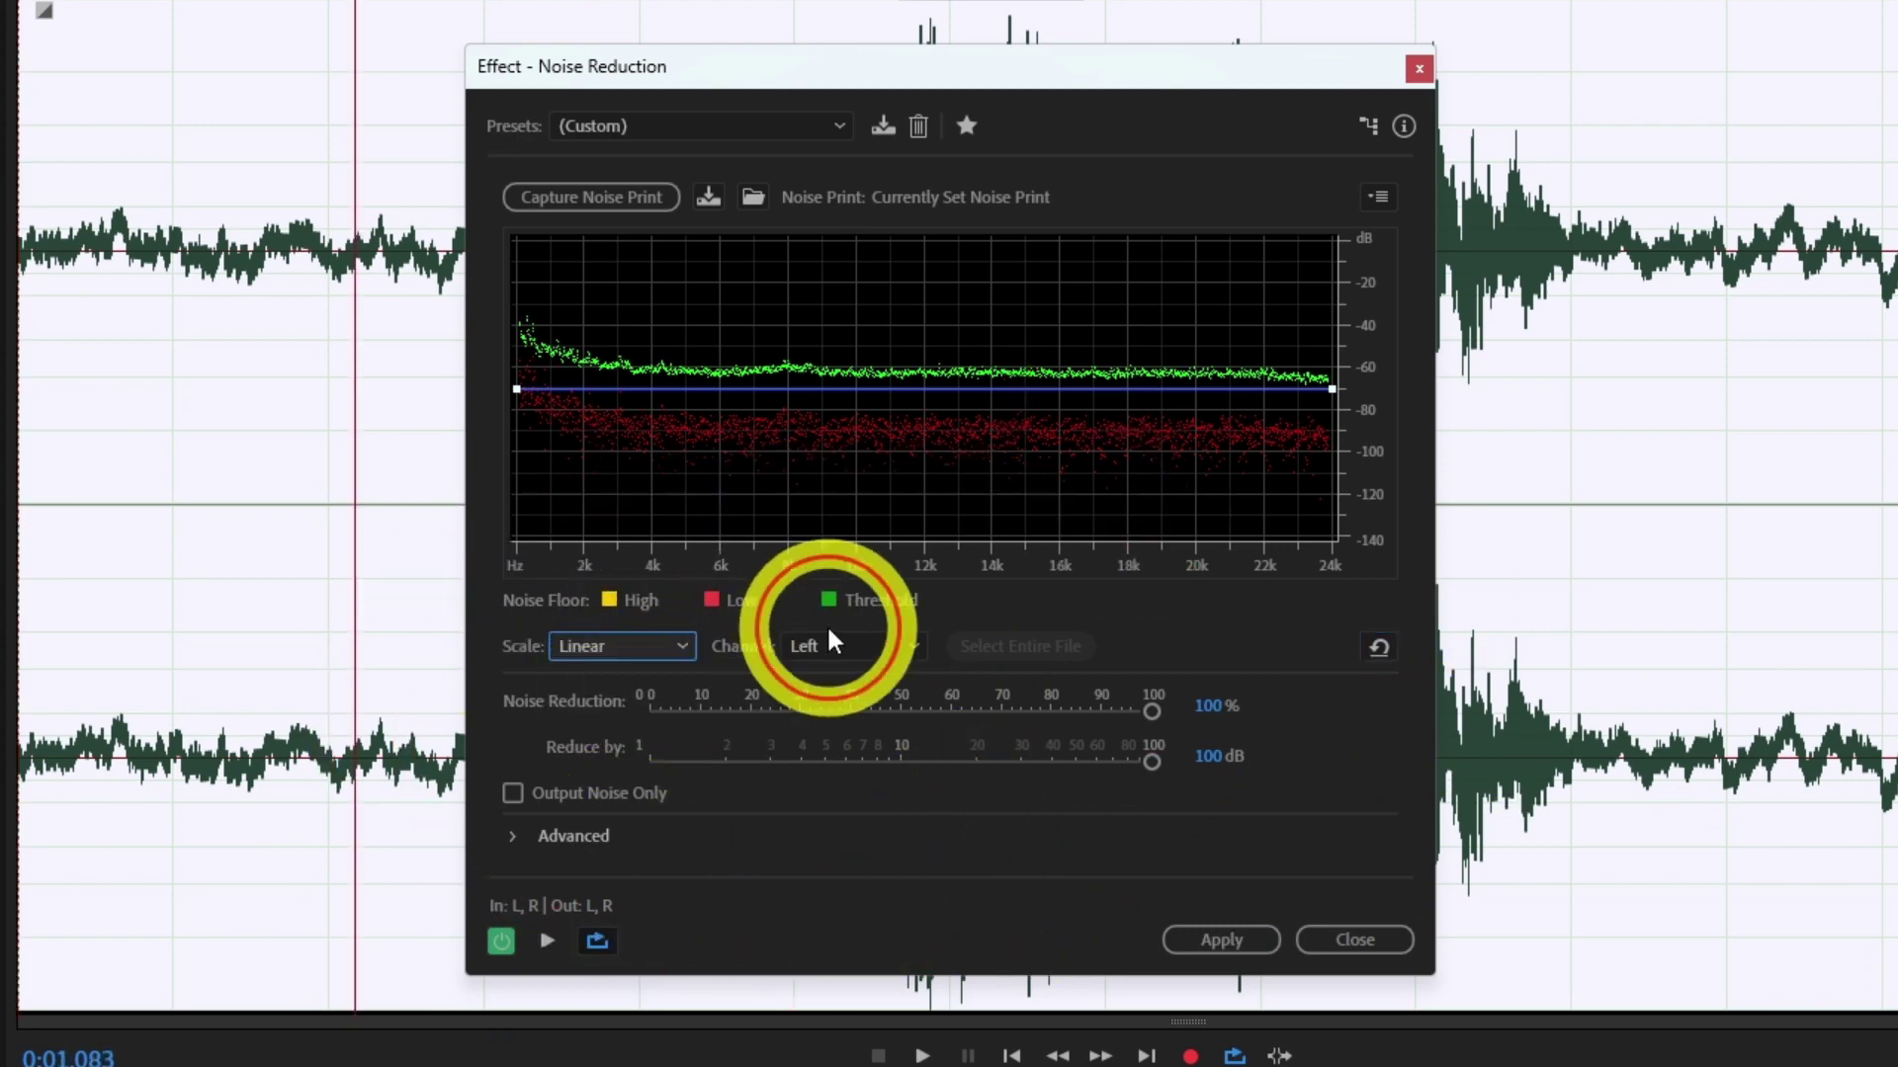
click(826, 645)
click(1373, 761)
drag(1151, 711, 1056, 712)
mouse_move(1152, 761)
mouse_down()
mouse_move(742, 758)
mouse_move(1152, 761)
mouse_up()
- Leave Output Noise Only off, toggle Advanced settings, and preview the noise reduction
click(512, 793)
click(512, 835)
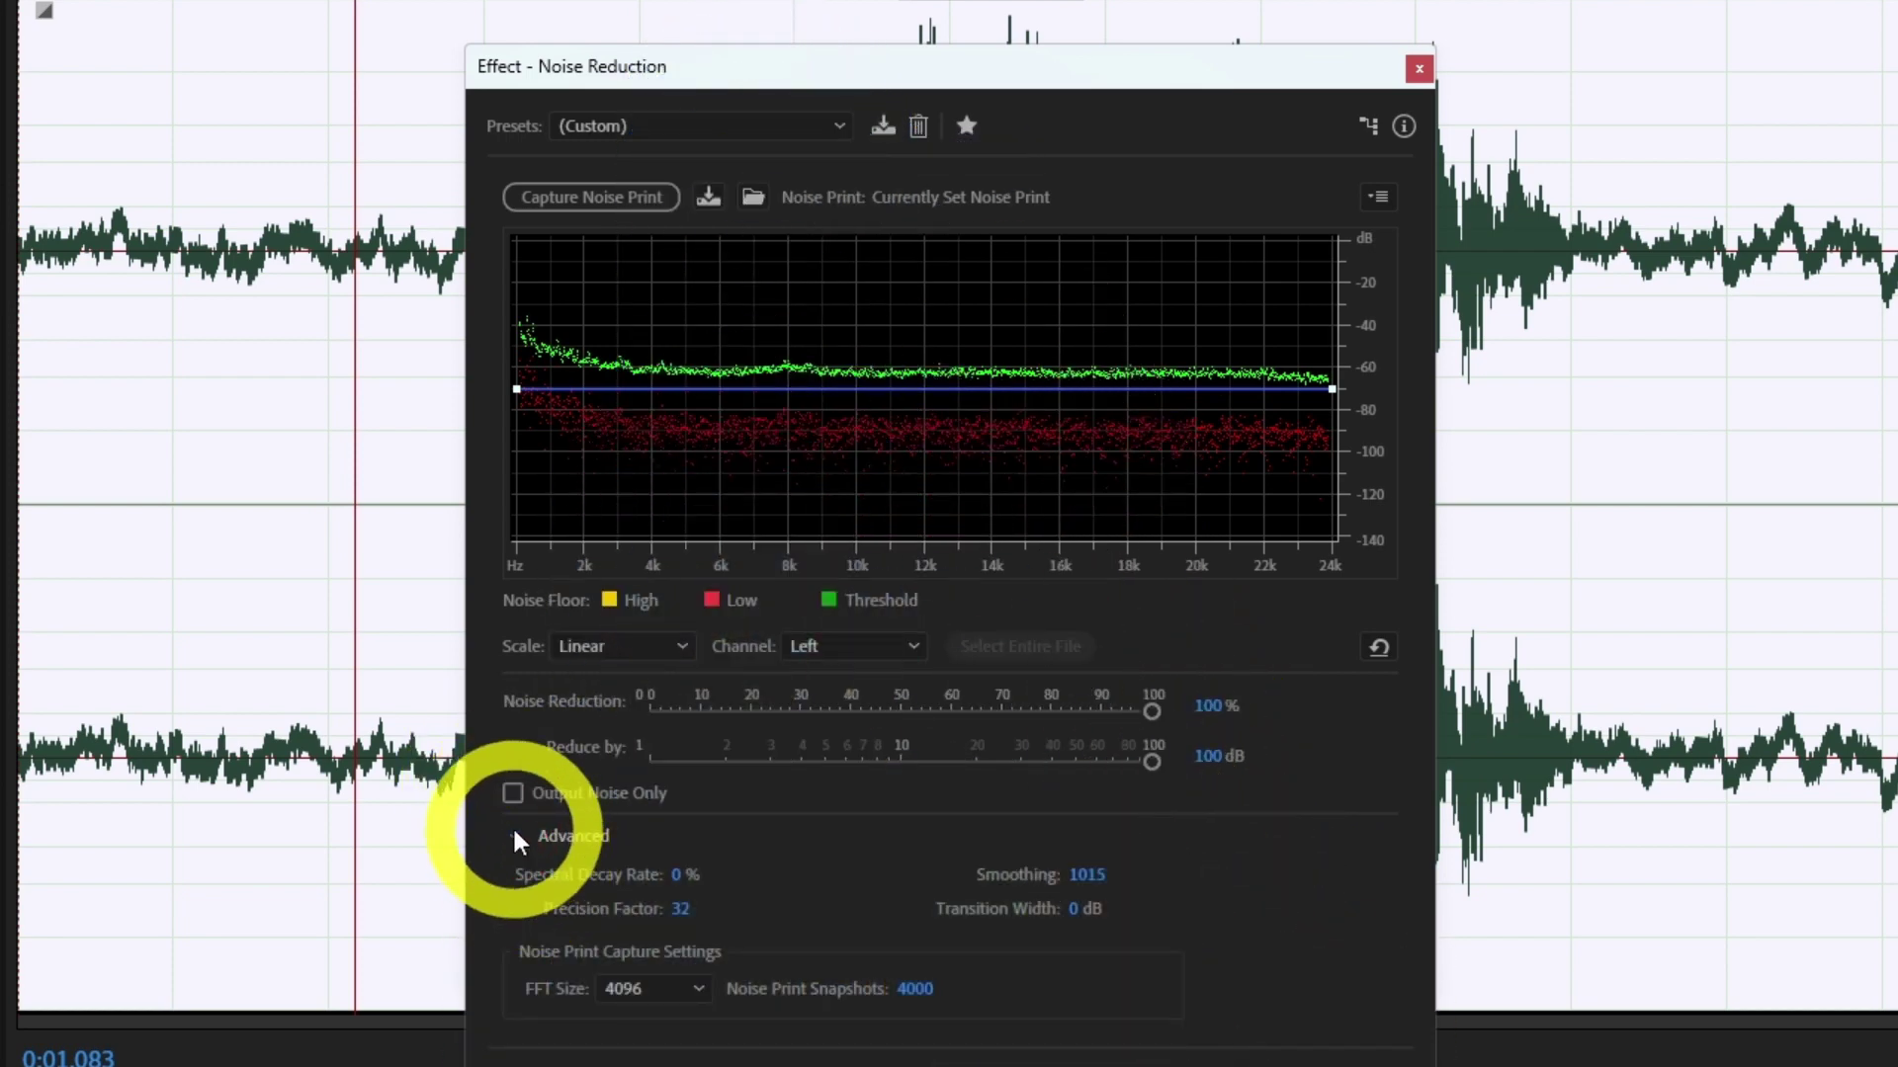
click(512, 835)
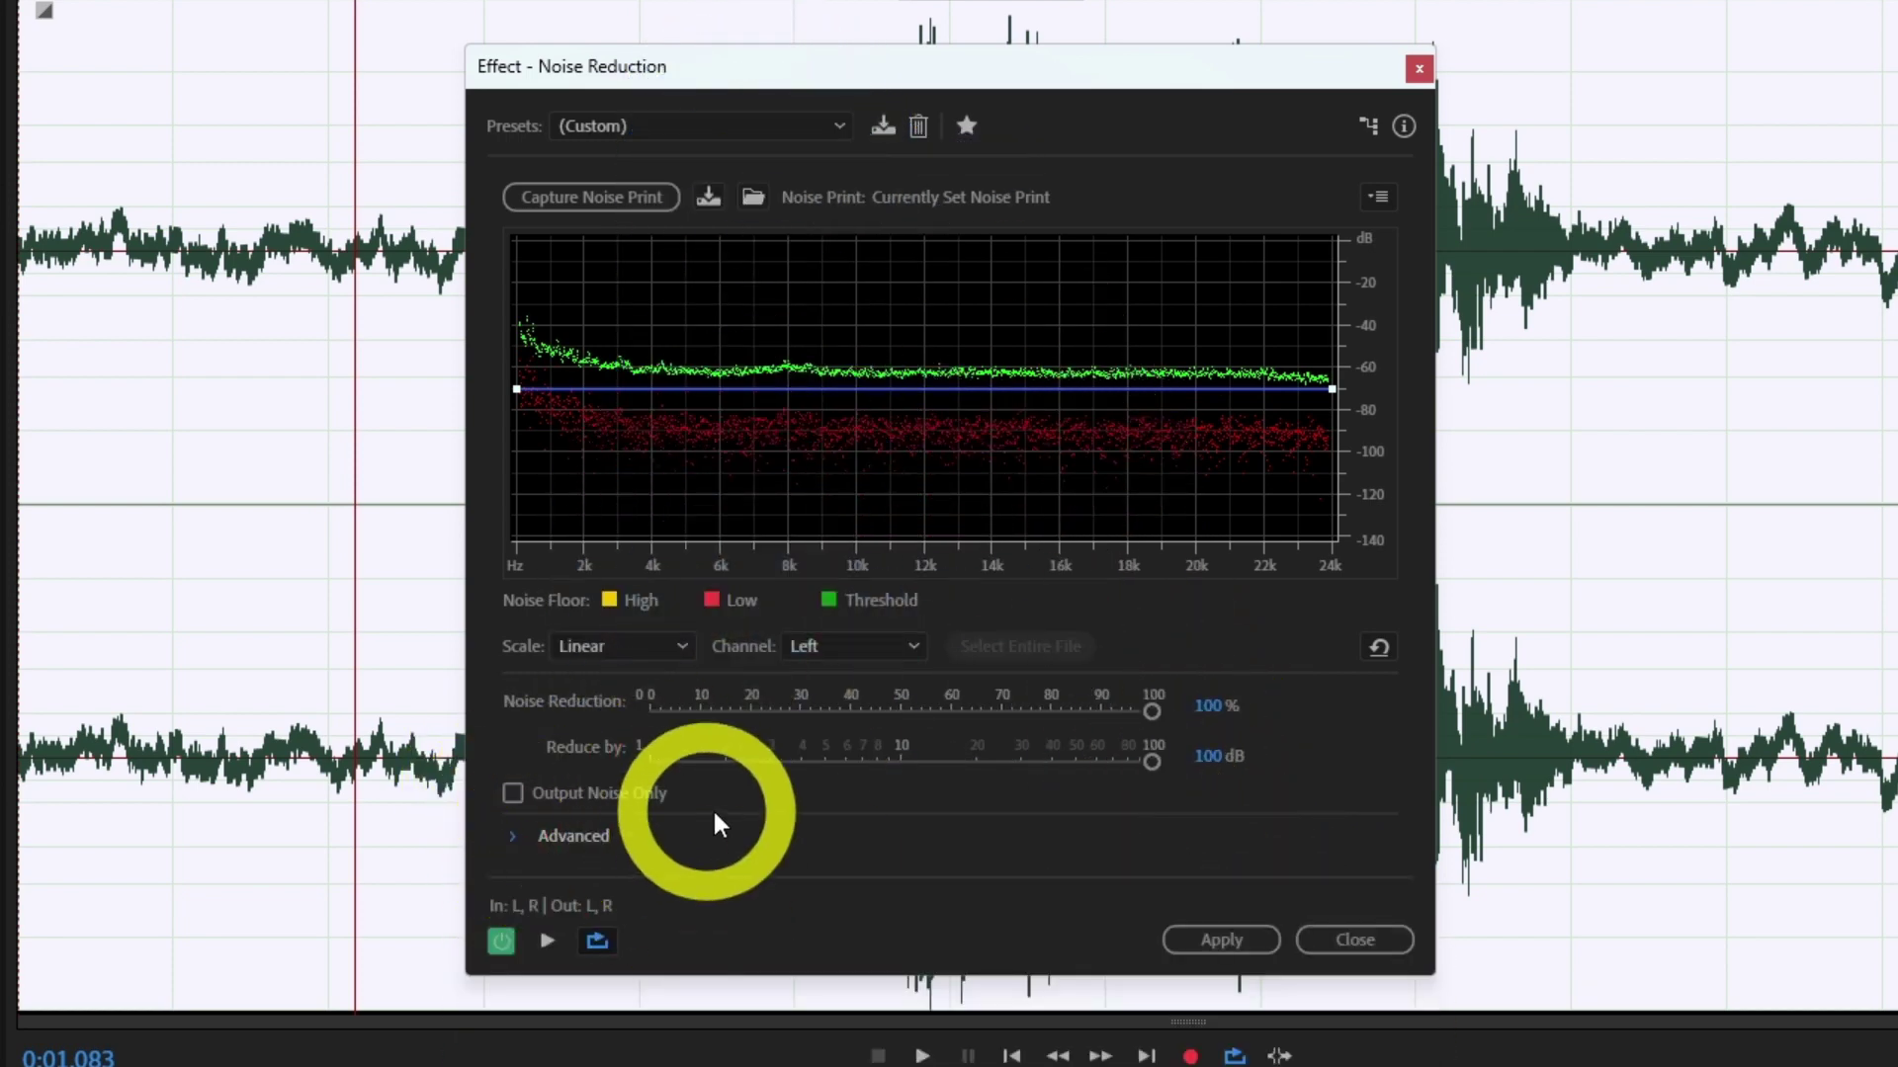
click(546, 940)
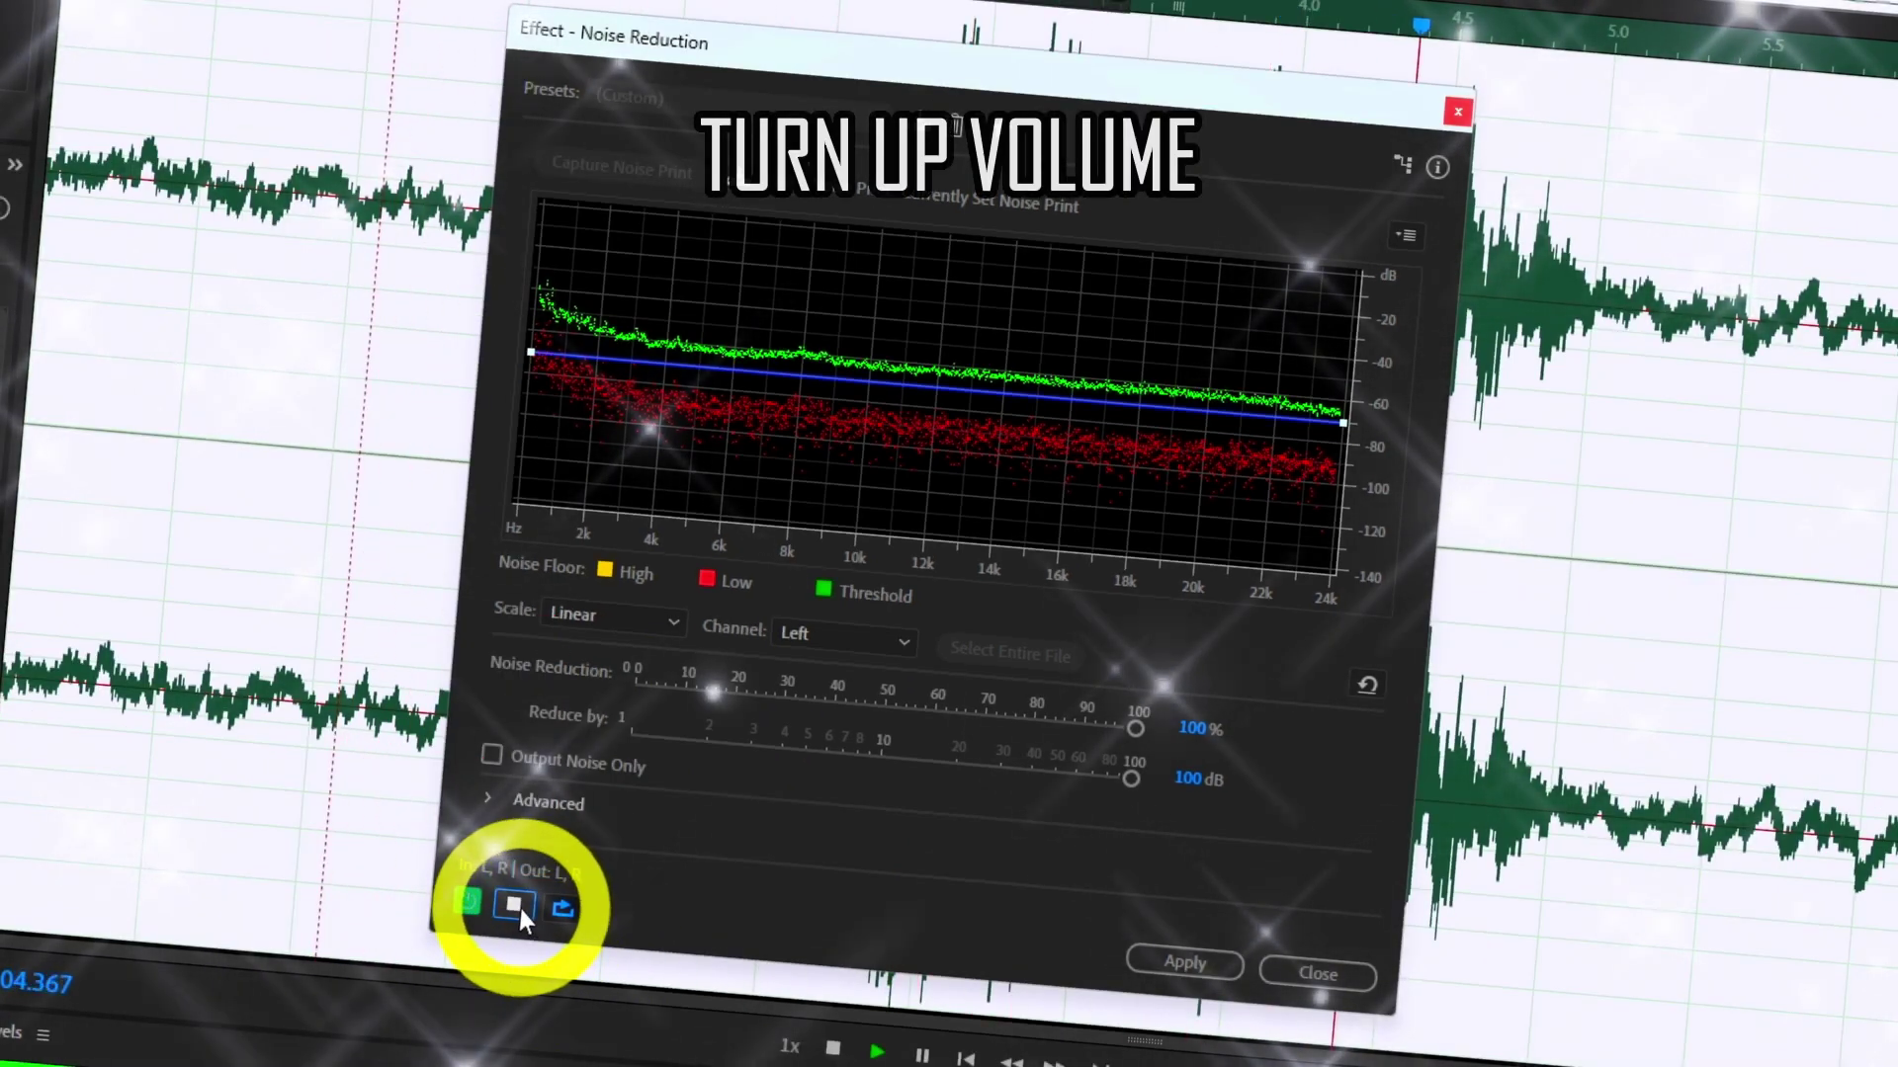
- Stop the preview, apply Noise Reduction, and play the cleaned recording through
click(516, 908)
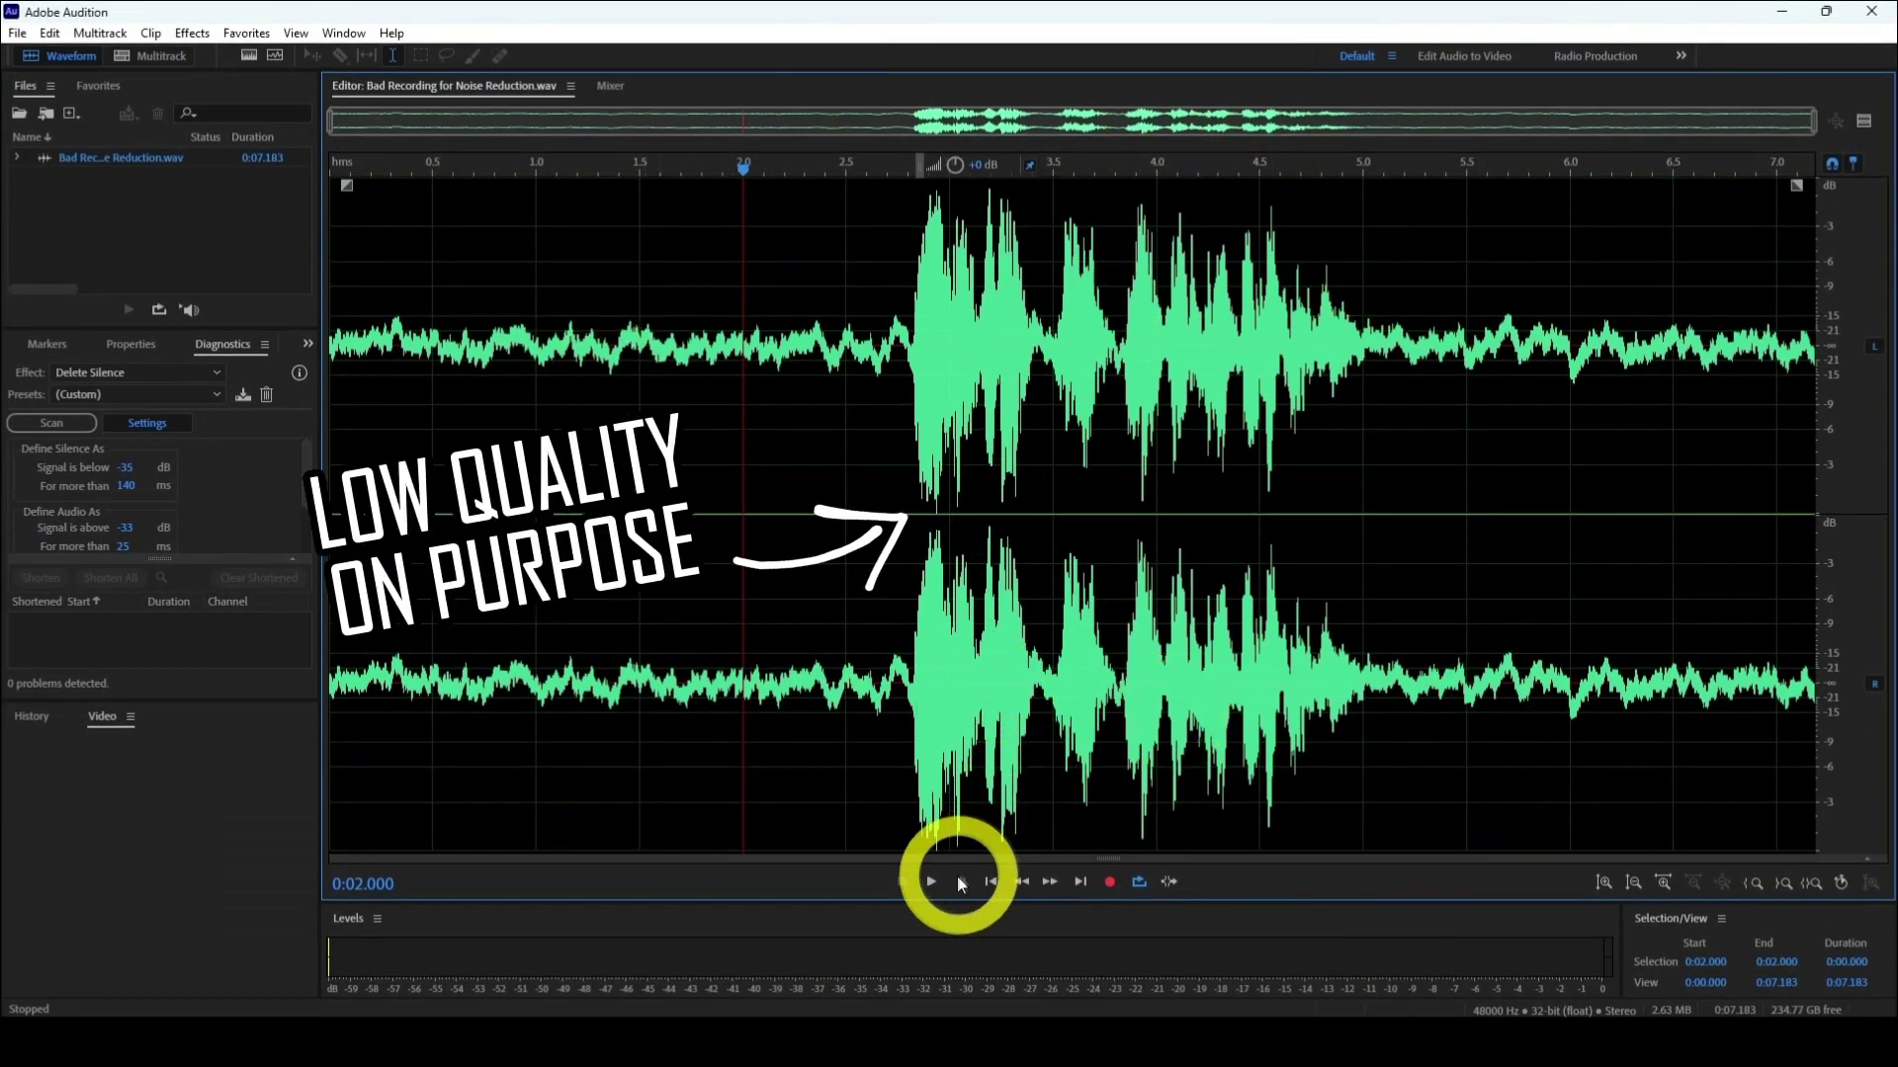
click(933, 881)
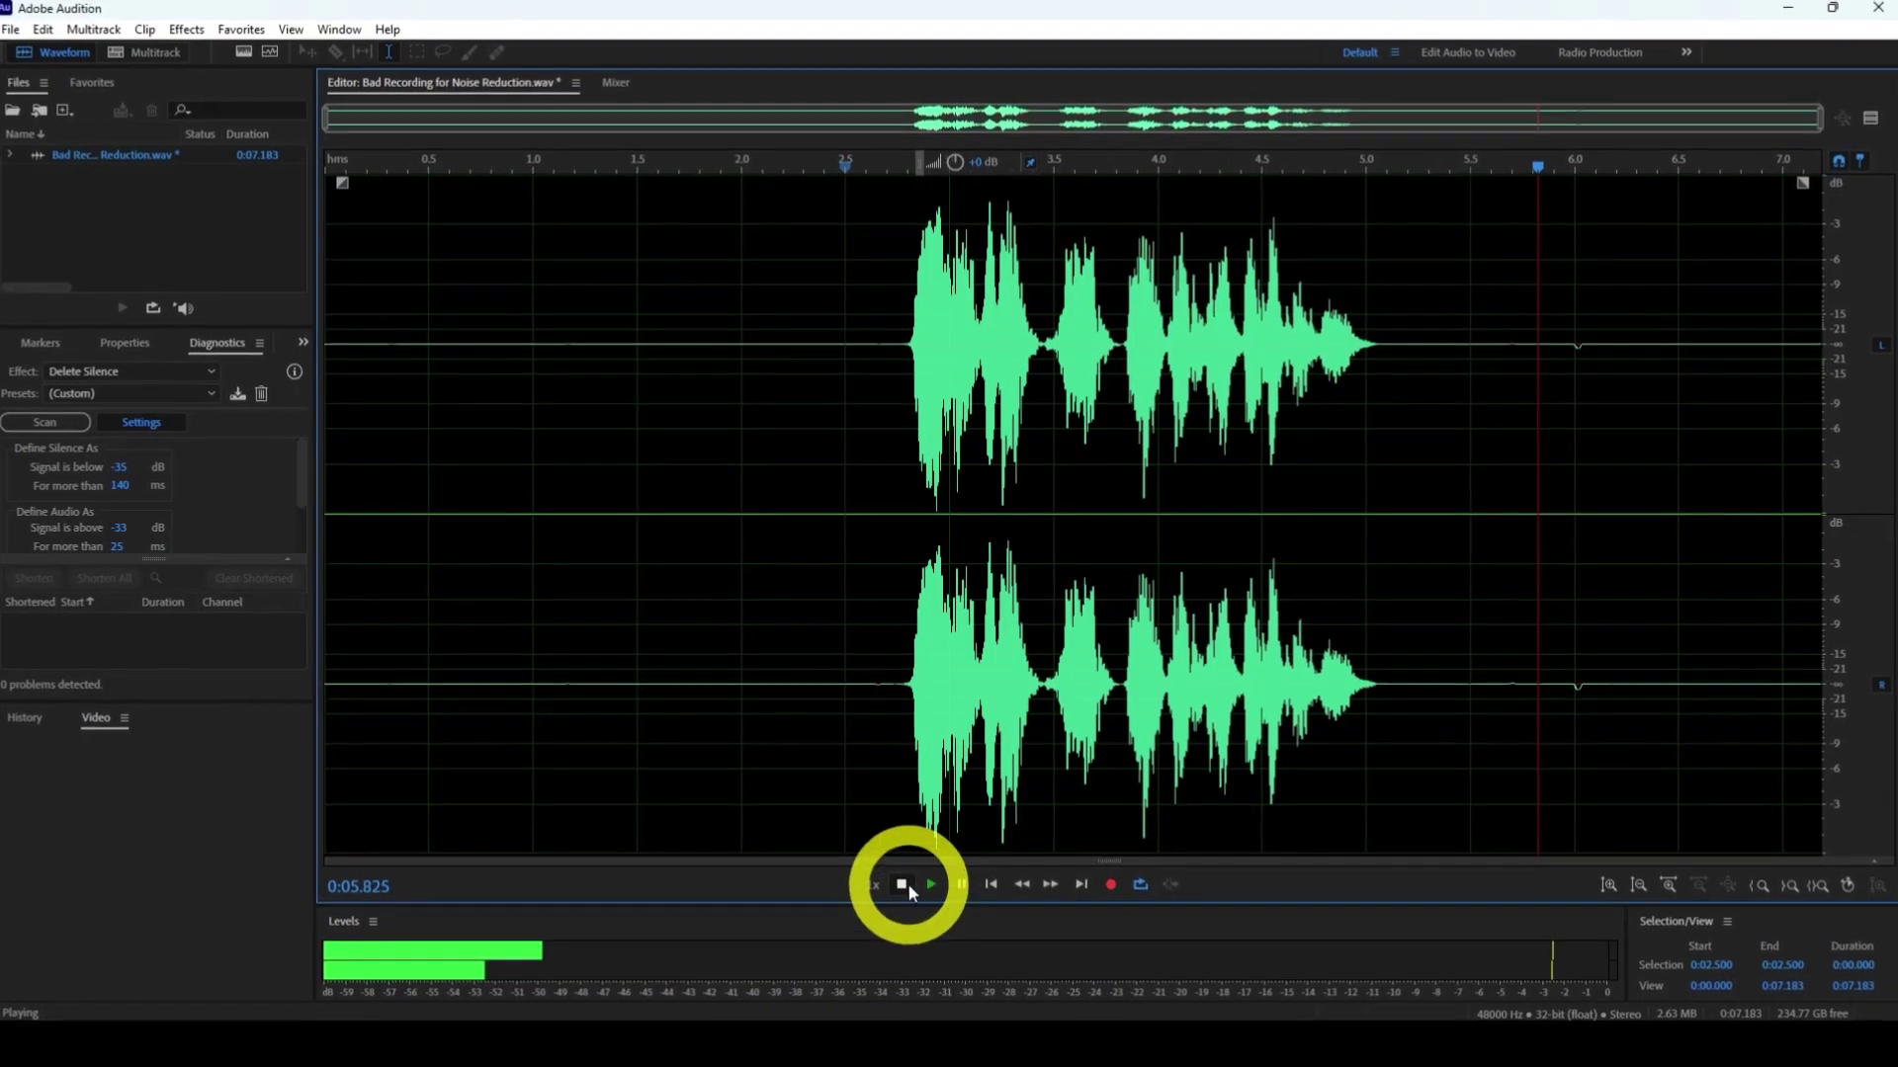
click(871, 877)
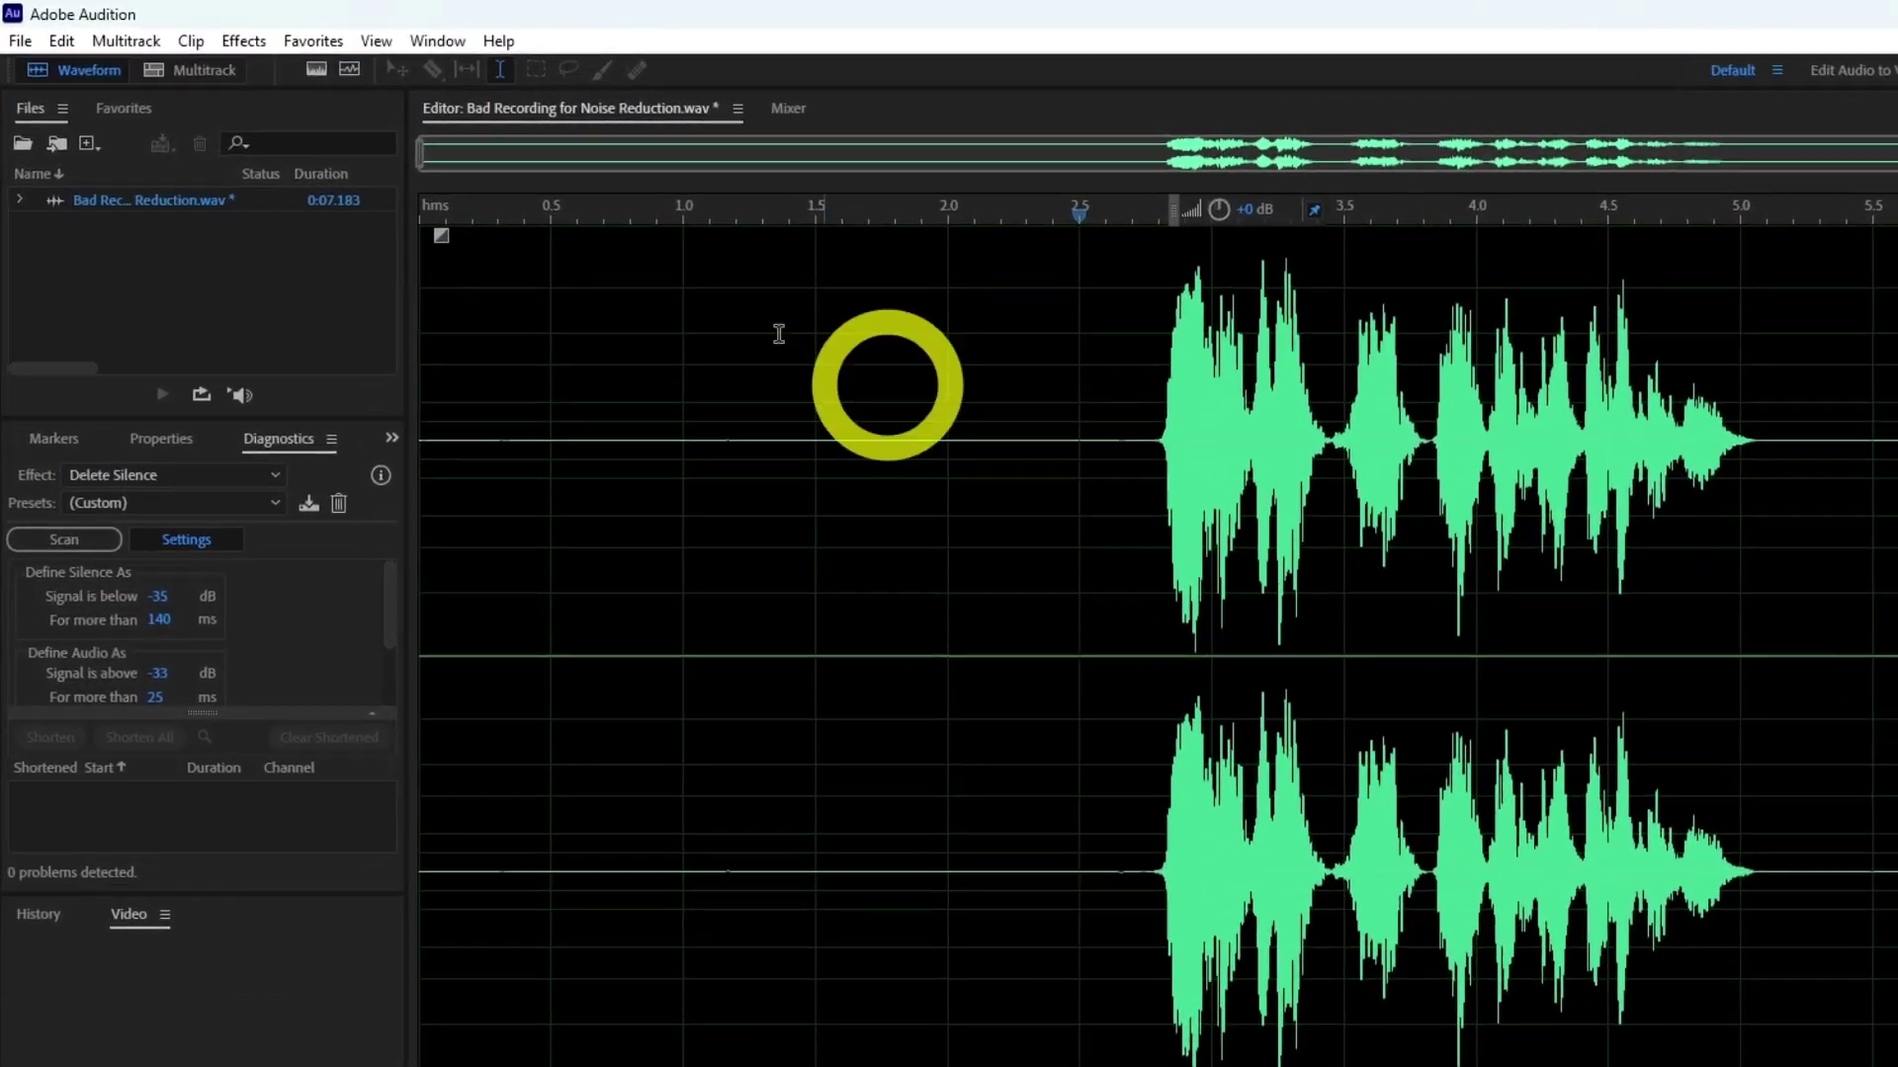
- Save as Bad Recording for Noise Reduction.wav in the Recording folder, Wave PCM format
click(18, 35)
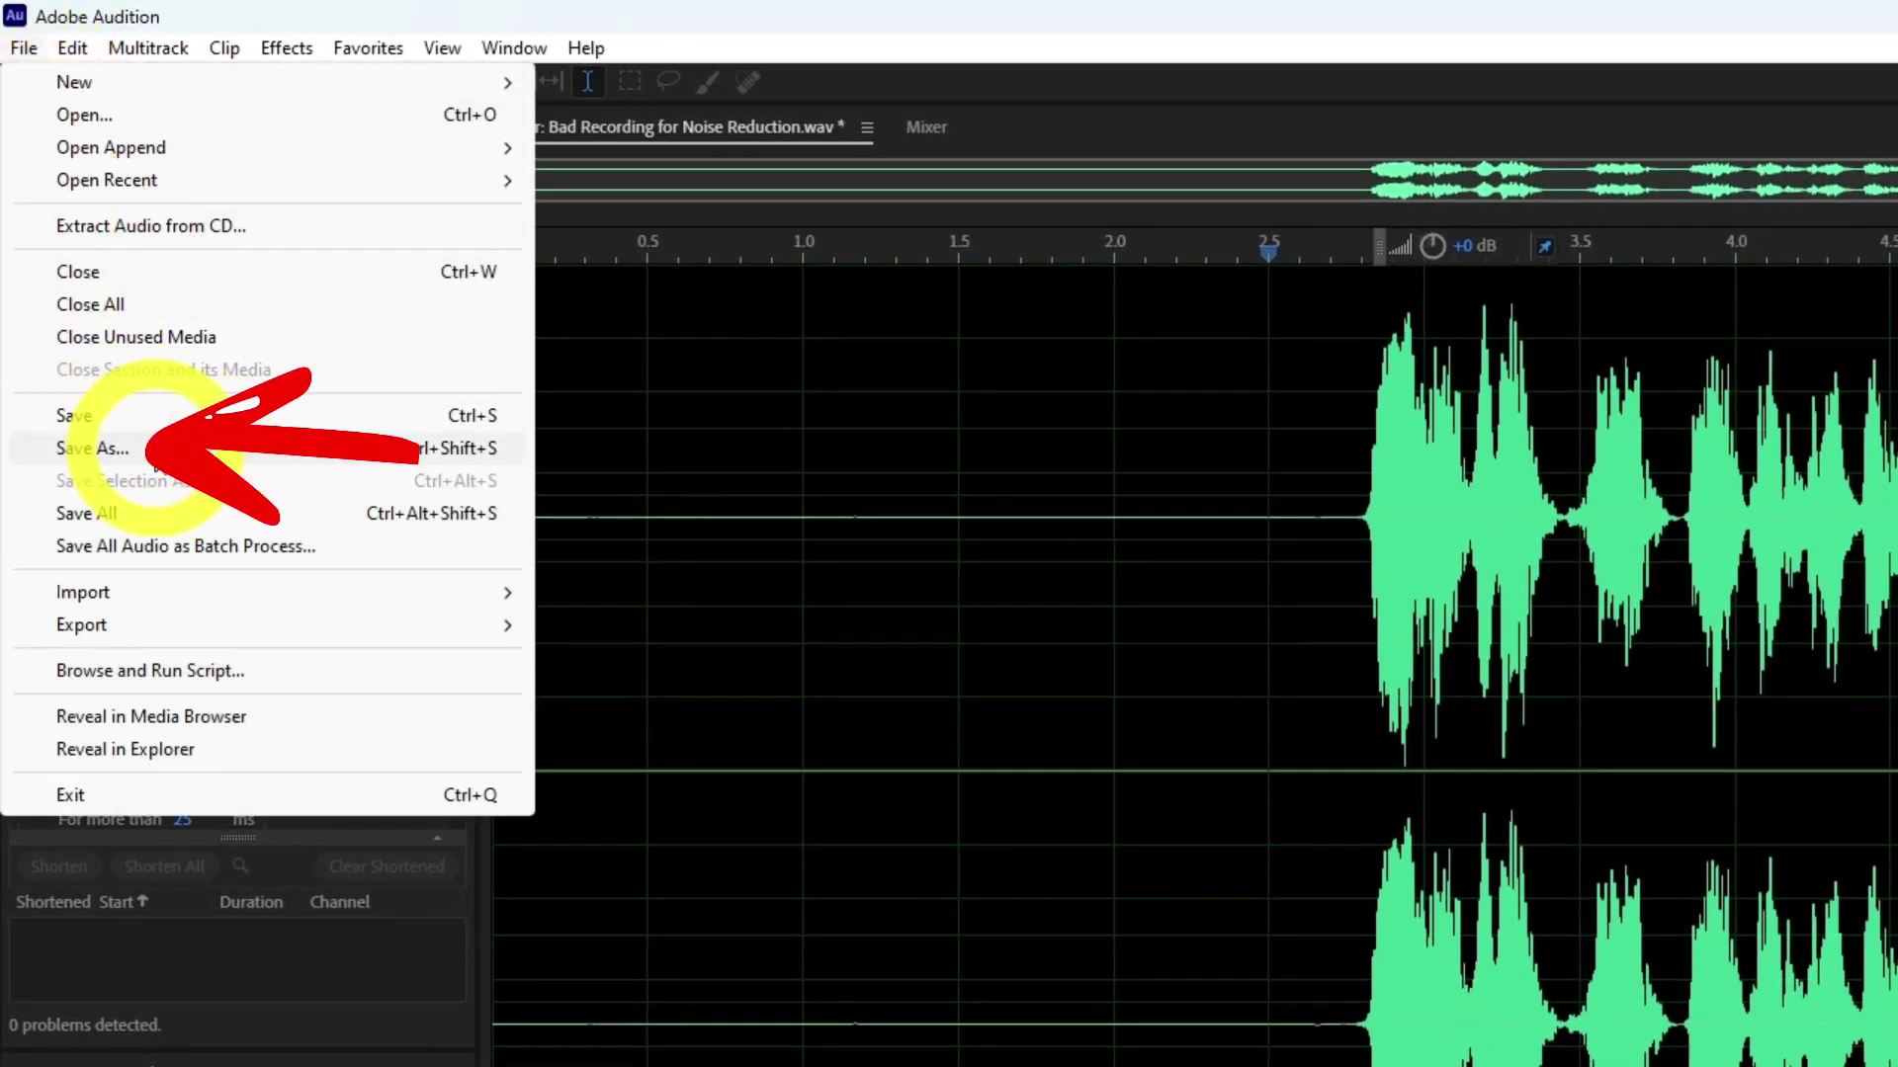
click(158, 450)
click(1671, 654)
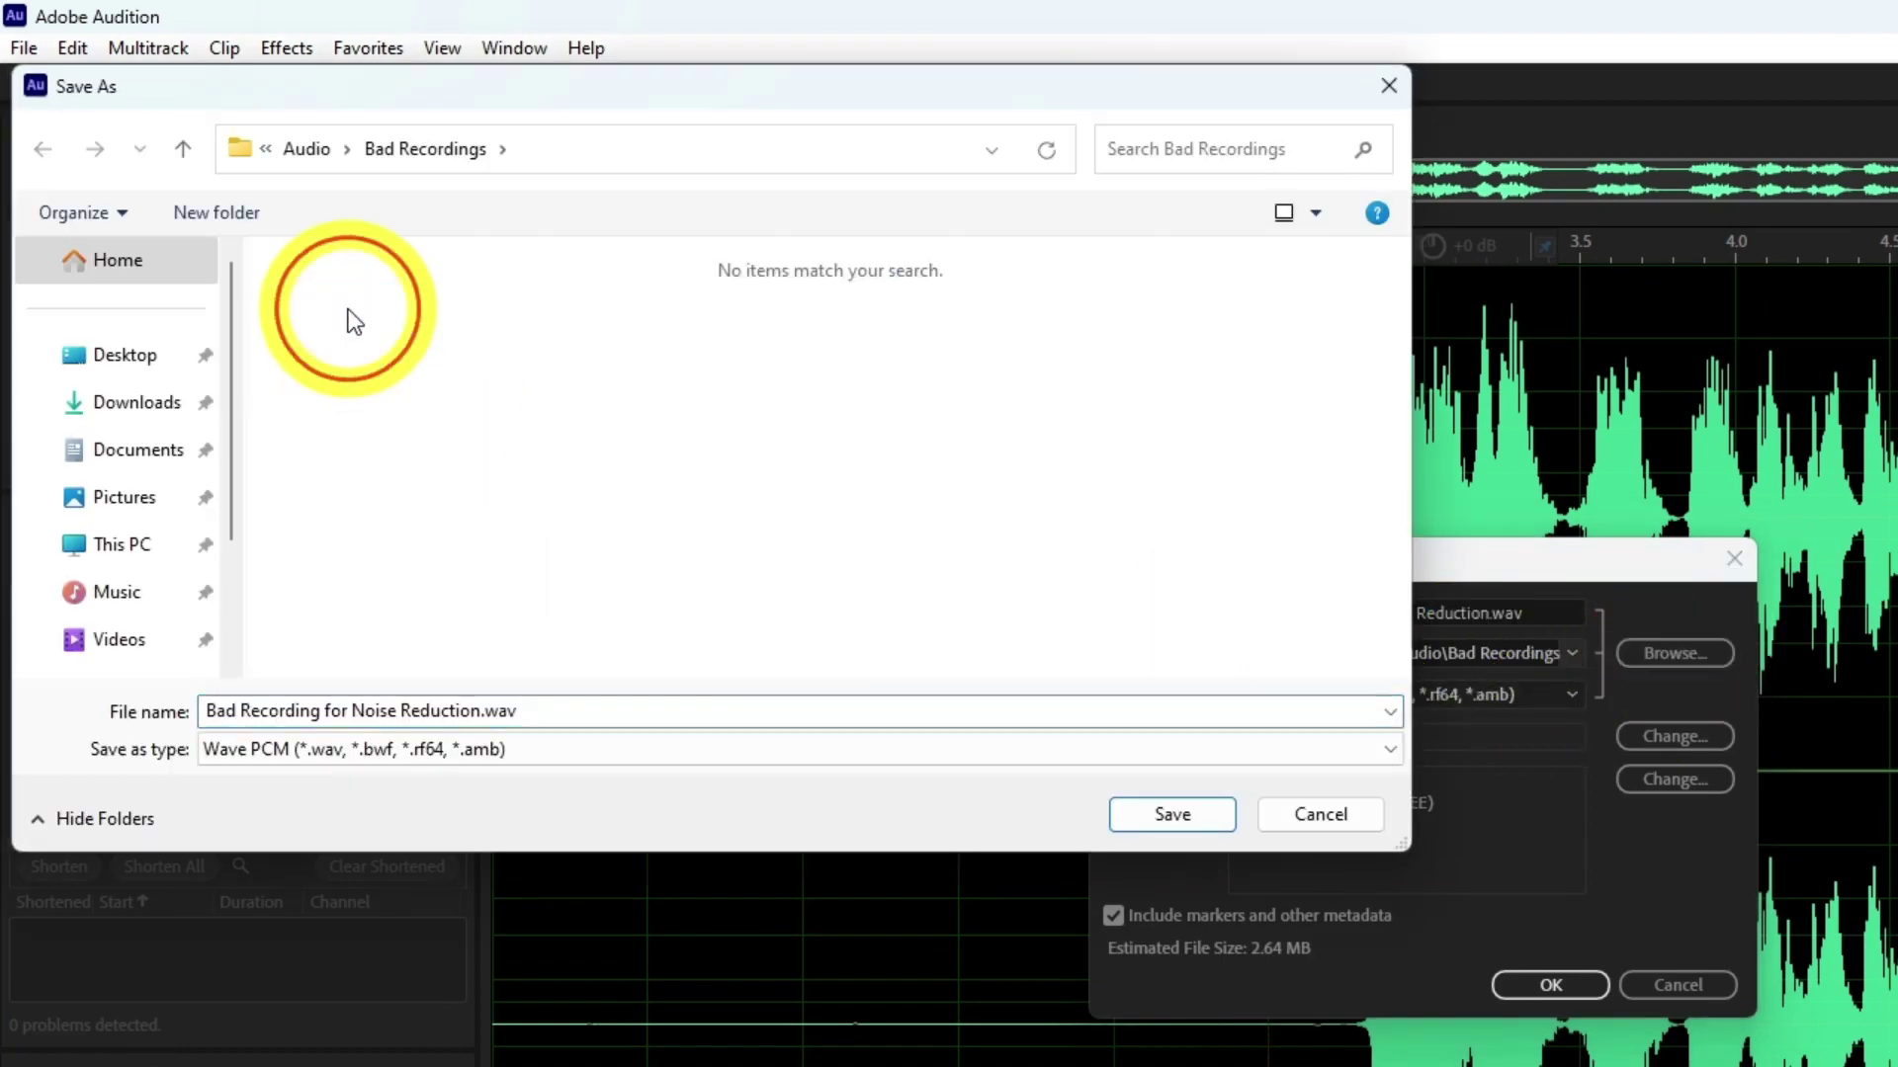
click(1172, 815)
click(1324, 695)
click(1256, 749)
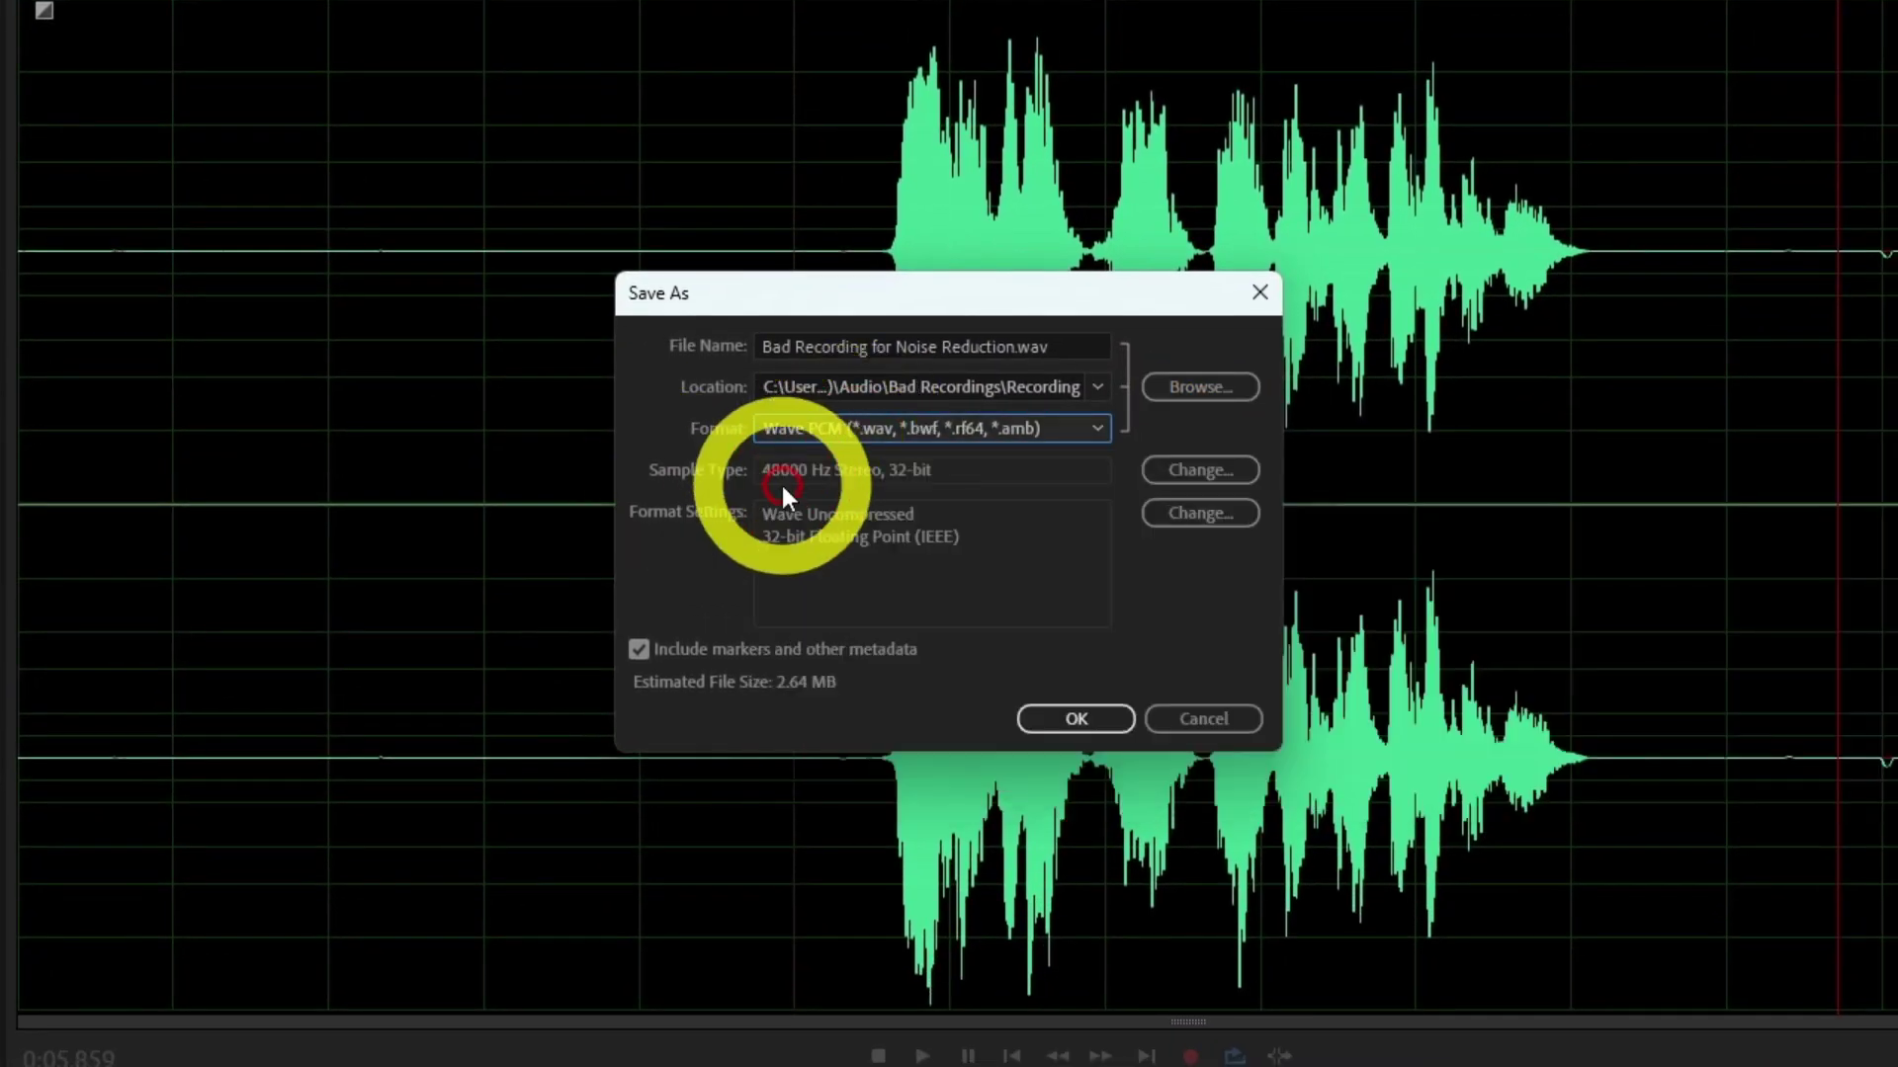
click(1039, 709)
- Apply a DeEsser preset to the recording
click(920, 265)
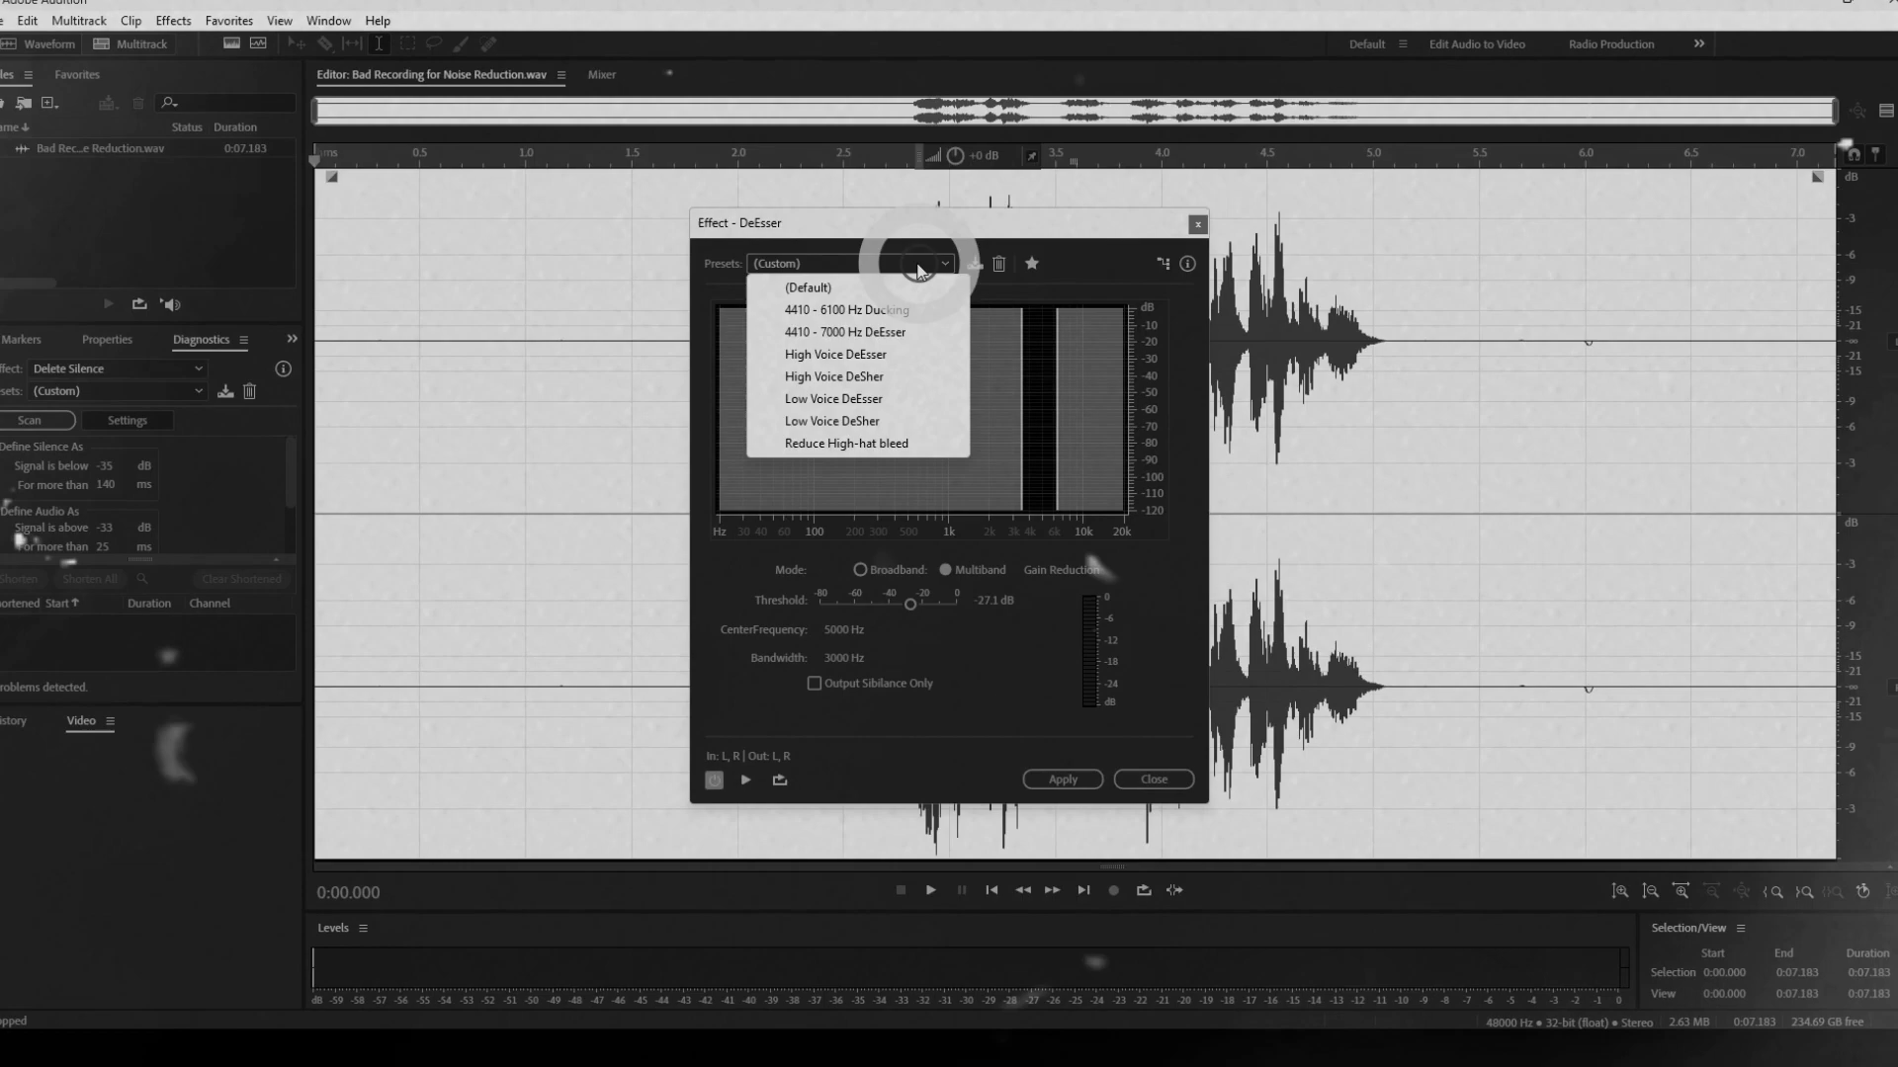
click(845, 332)
click(1063, 778)
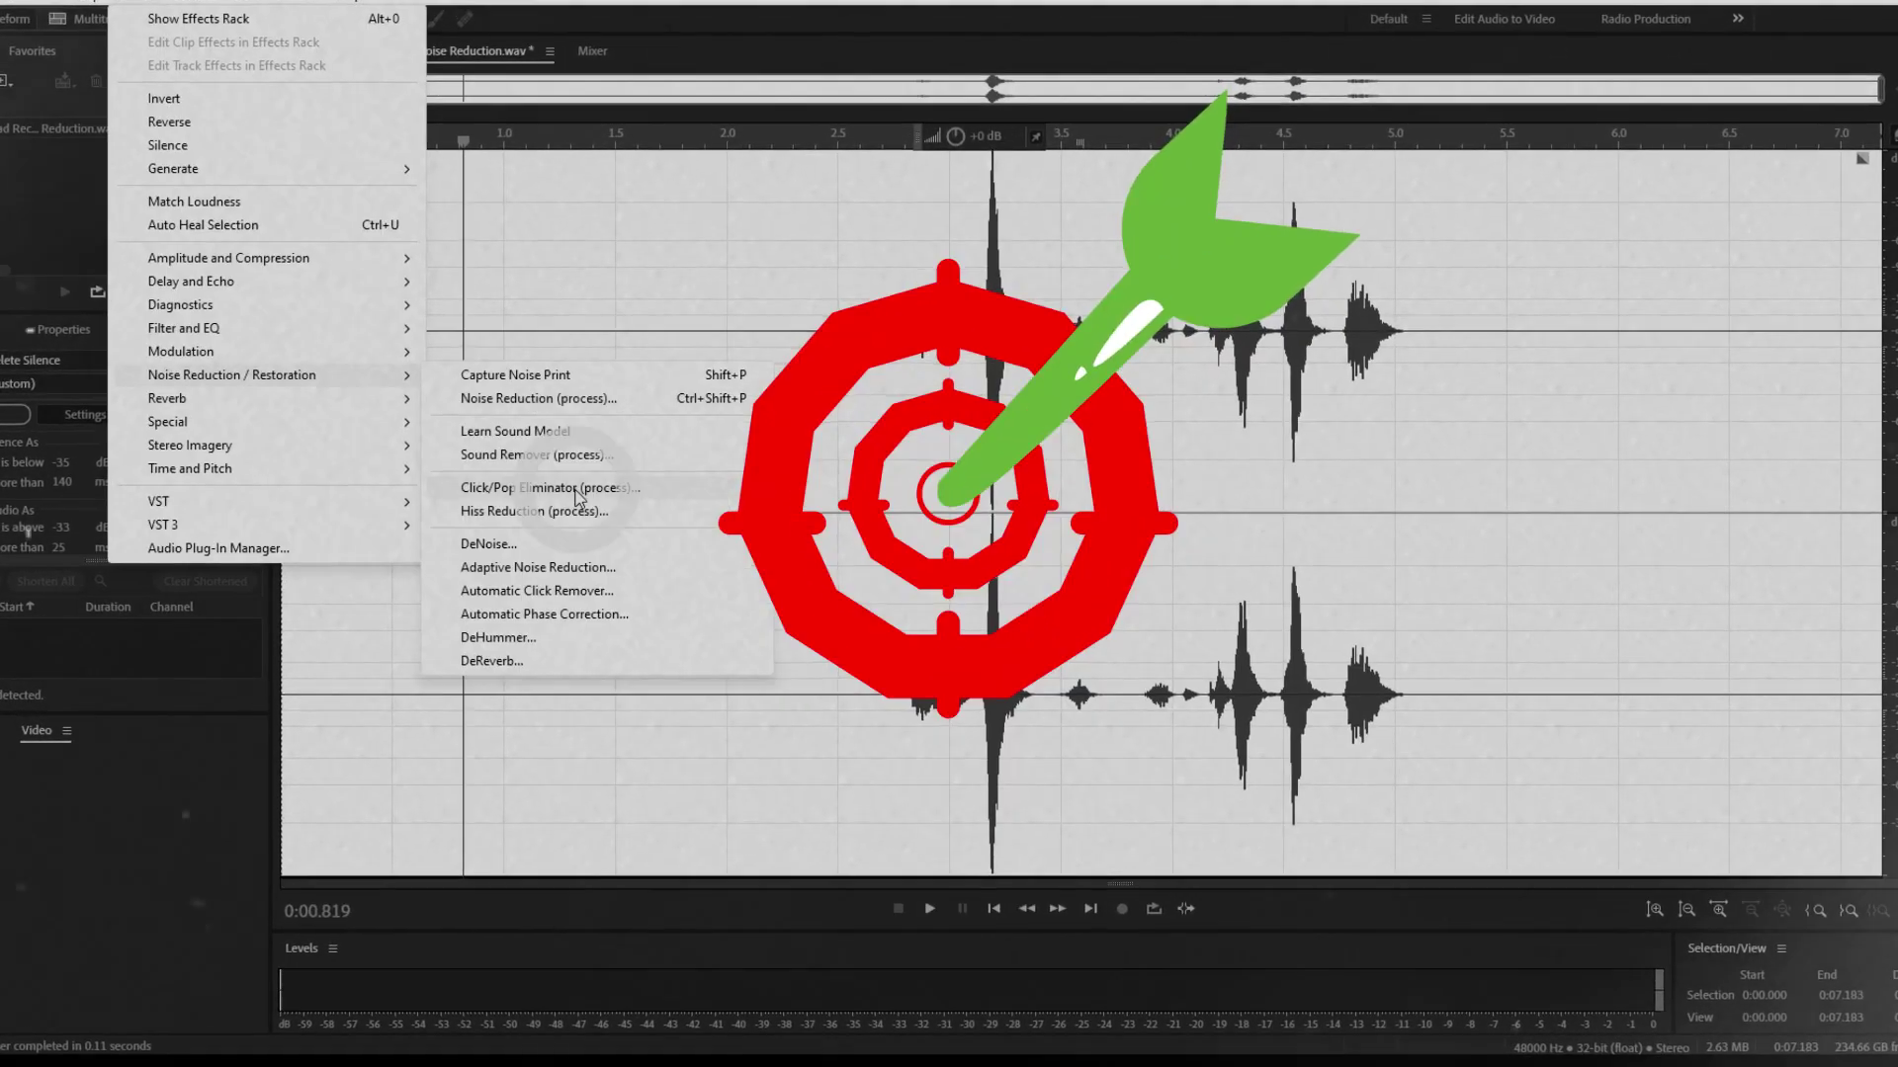
- Open the Multiband Compressor, then drag the Parametric Equalizer's low end for a 40 Hz high-pass
mouse_move(191, 254)
click(530, 504)
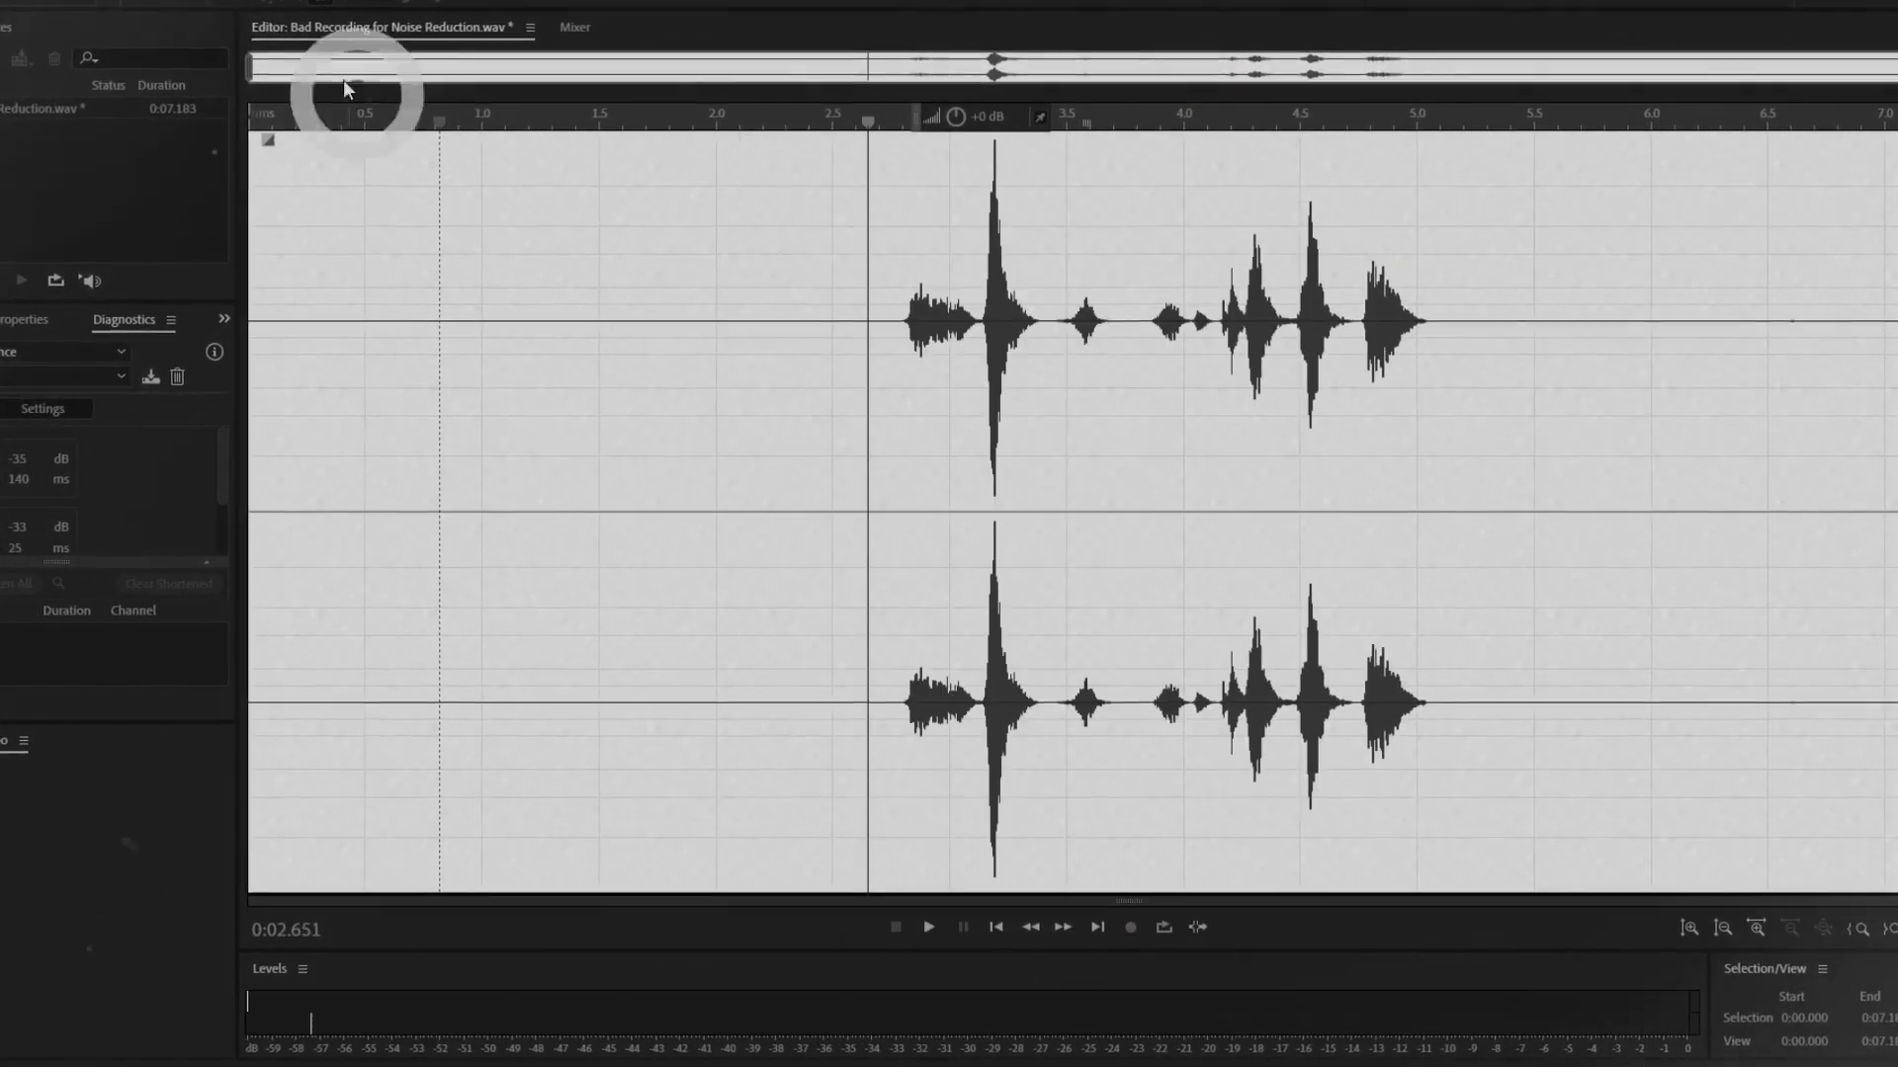
click(326, 310)
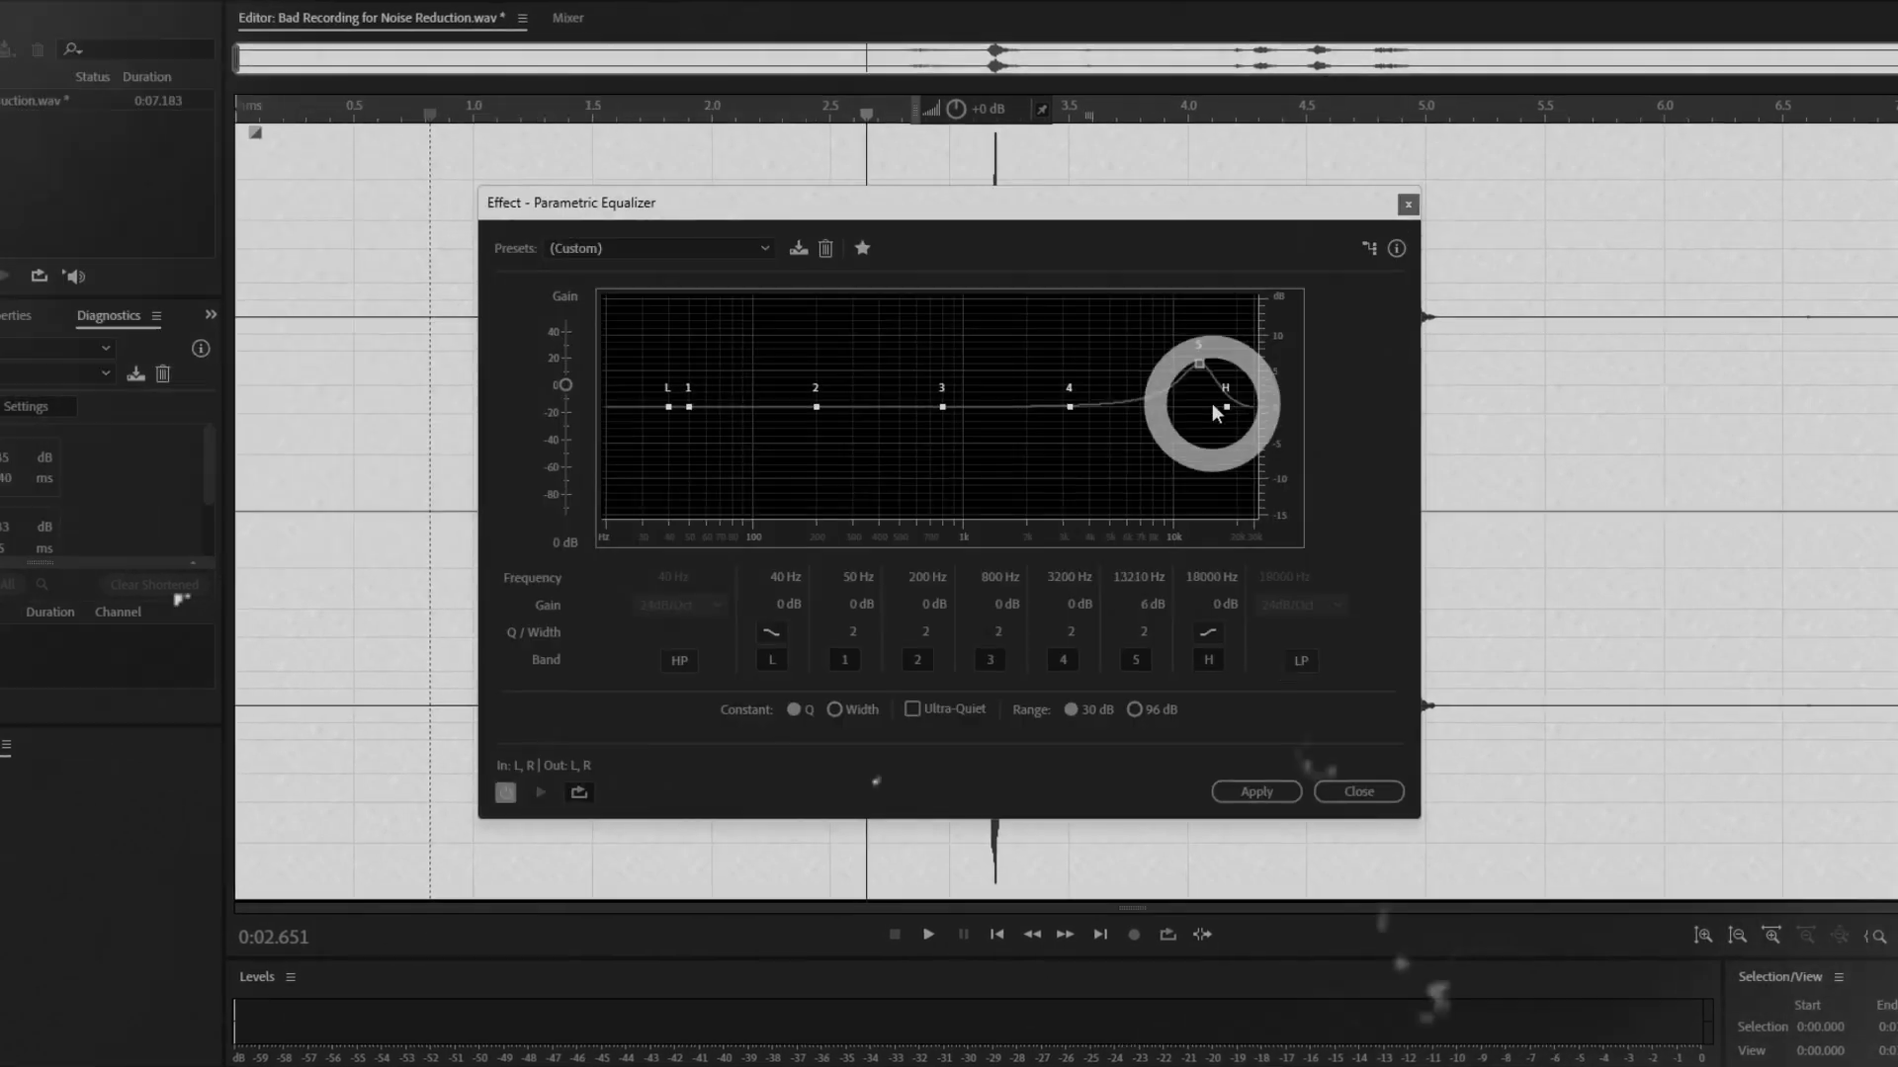
mouse_move(680, 412)
mouse_down()
mouse_move(678, 496)
mouse_move(670, 415)
mouse_up()
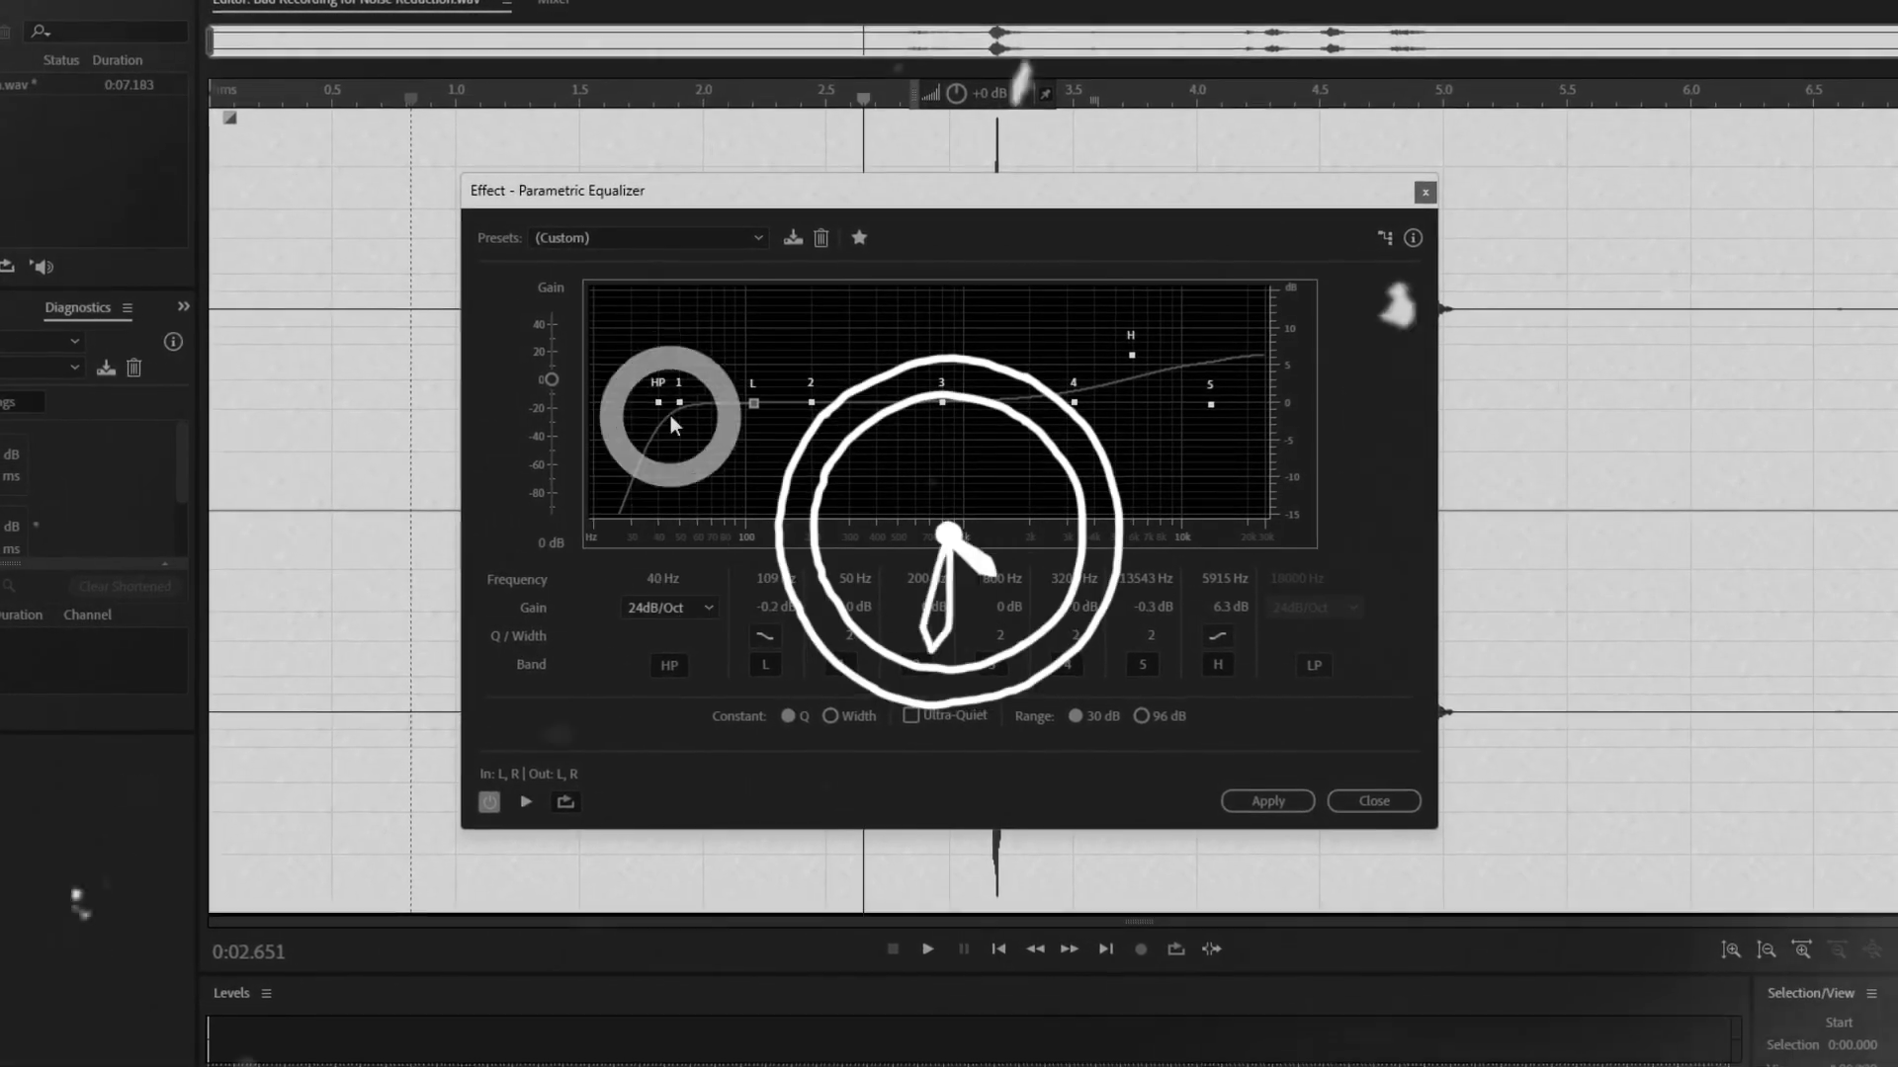